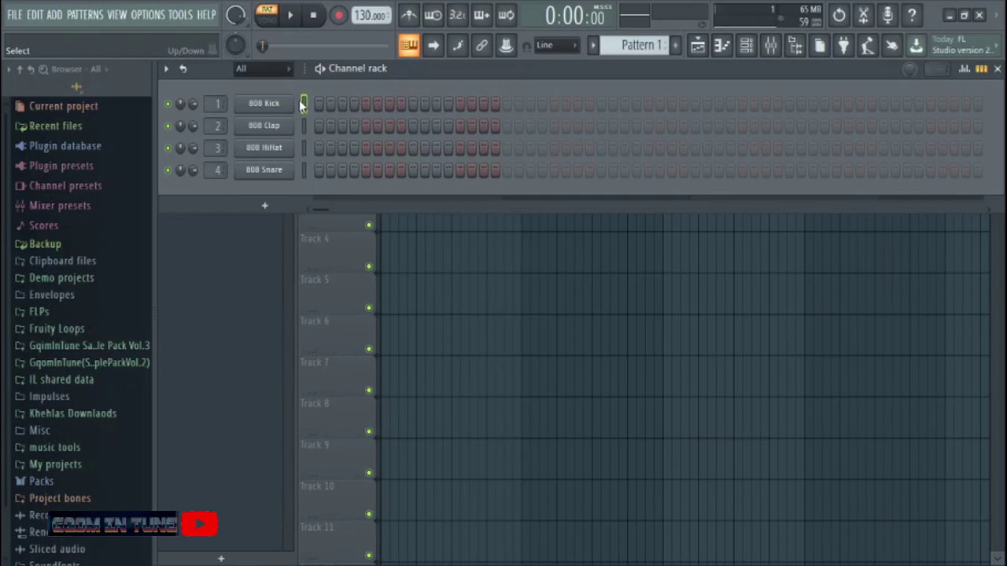
- Look over the default template's clap and snare channels and the Fruity Limiter on the mixer's master track
{"action": "left_click", "coordinate": [304, 126]}
{"action": "left_click", "coordinate": [304, 170]}
{"action": "left_click", "coordinate": [771, 45]}
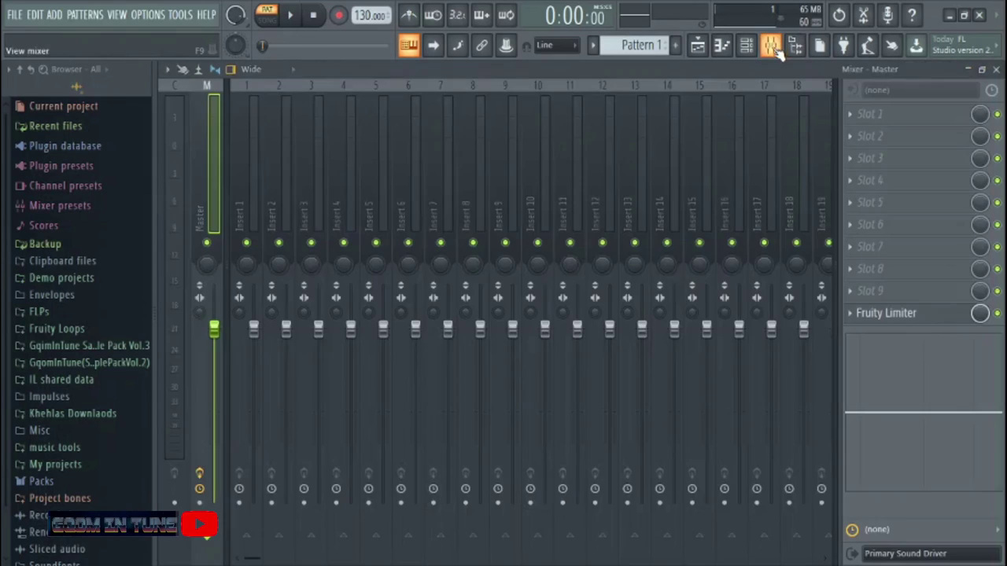
{"action": "left_click", "coordinate": [850, 313]}
{"action": "key", "text": "Escape"}
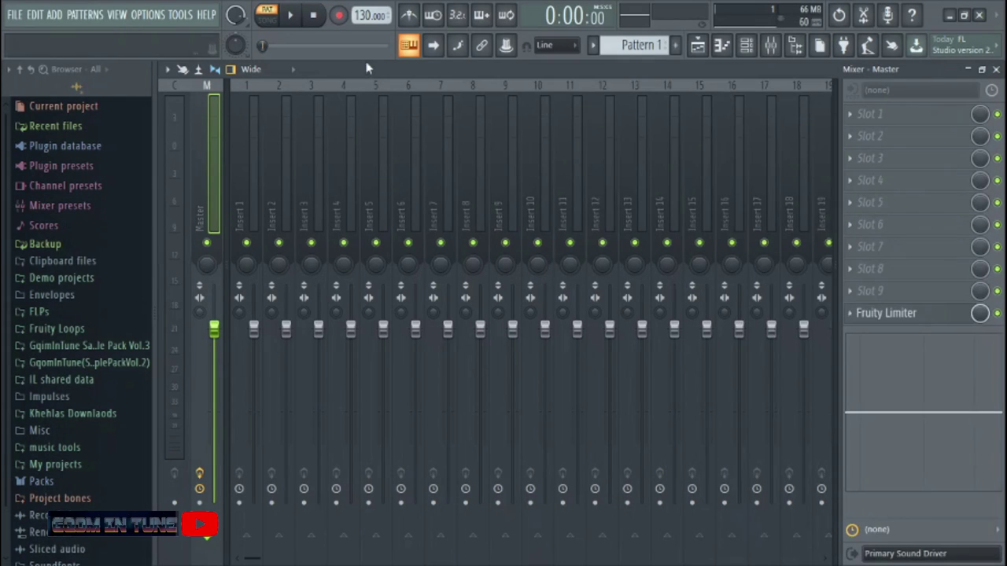
- Create a new project from the Empty template in the Minimal category
{"action": "left_click", "coordinate": [16, 15]}
{"action": "mouse_move", "coordinate": [47, 52]}
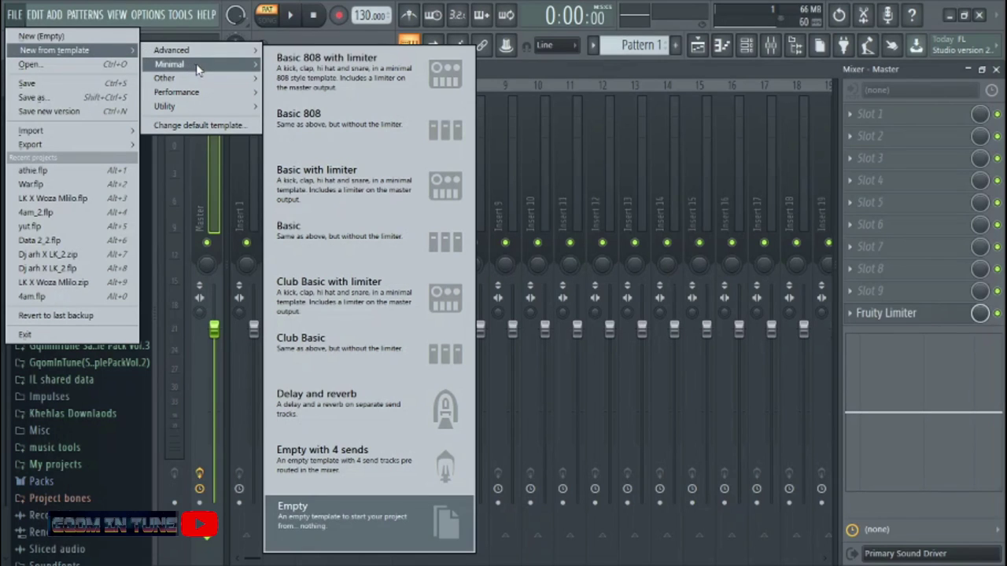
{"action": "left_click", "coordinate": [322, 527]}
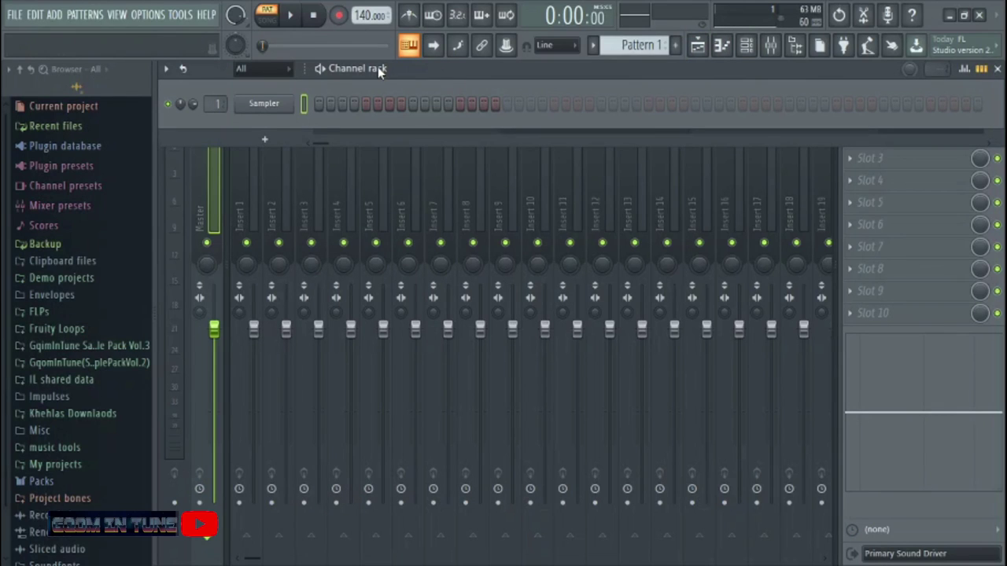
- Expand the GqimInTune Sample Pack Vol.3 folder in the browser and briefly play and stop the empty pattern
{"action": "key", "text": "space"}
{"action": "left_click", "coordinate": [95, 346]}
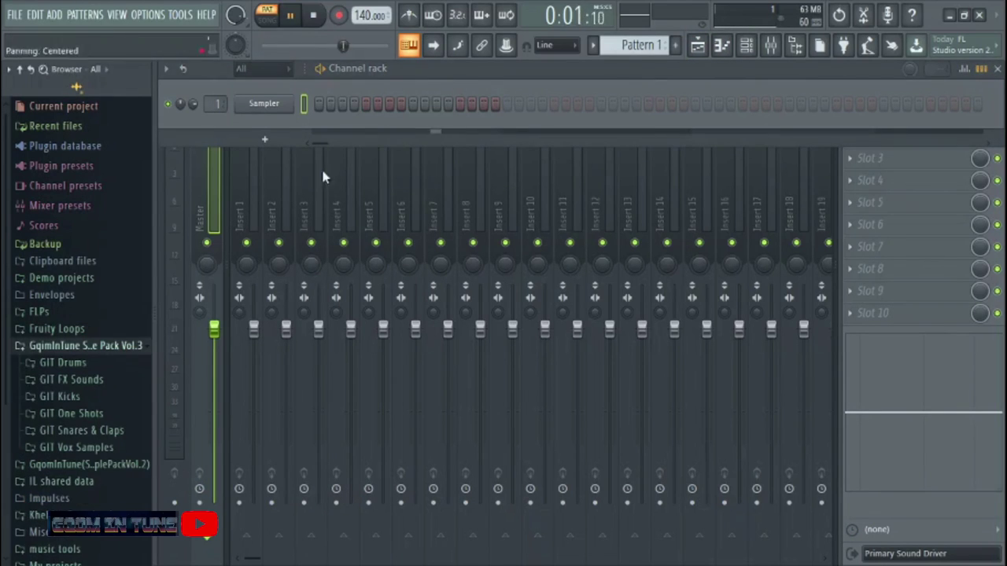
{"action": "key", "text": "space"}
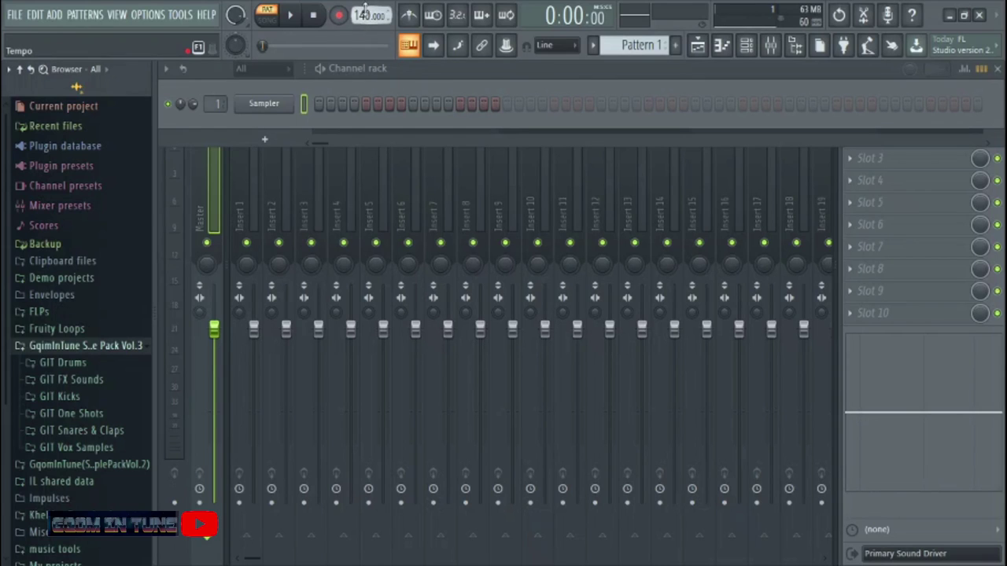
- Set the project tempo to 127 BPM
{"action": "mouse_move", "coordinate": [364, 8]}
{"action": "left_mouse_down"}
{"action": "mouse_move", "coordinate": [364, 31]}
{"action": "mouse_move", "coordinate": [369, 17]}
{"action": "left_mouse_up"}
{"action": "scroll", "coordinate": [365, 14], "scroll_direction": "down", "scroll_amount": 5}
{"action": "scroll", "coordinate": [366, 14], "scroll_direction": "up", "scroll_amount": 6}
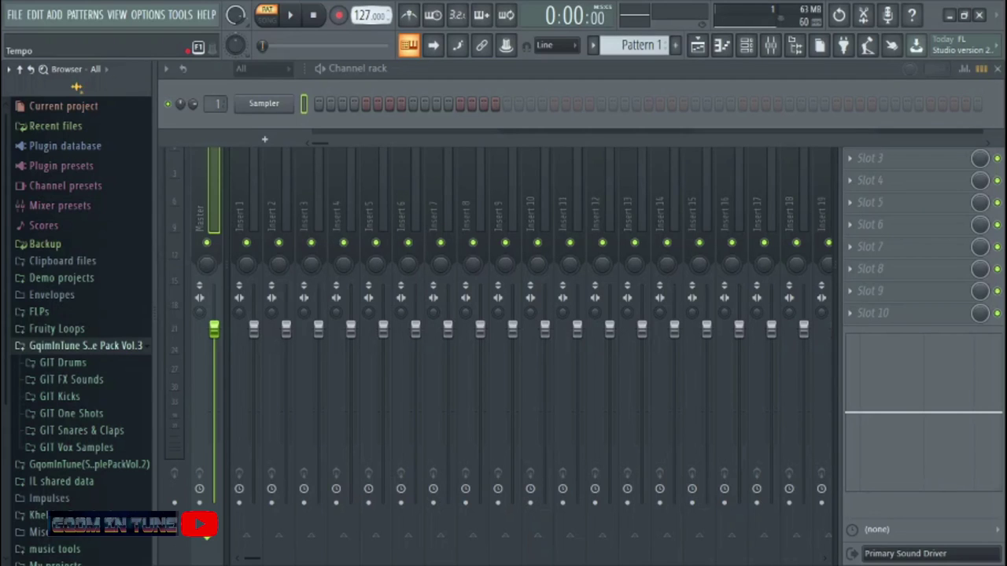
{"action": "scroll", "coordinate": [367, 14], "scroll_direction": "down", "scroll_amount": 2}
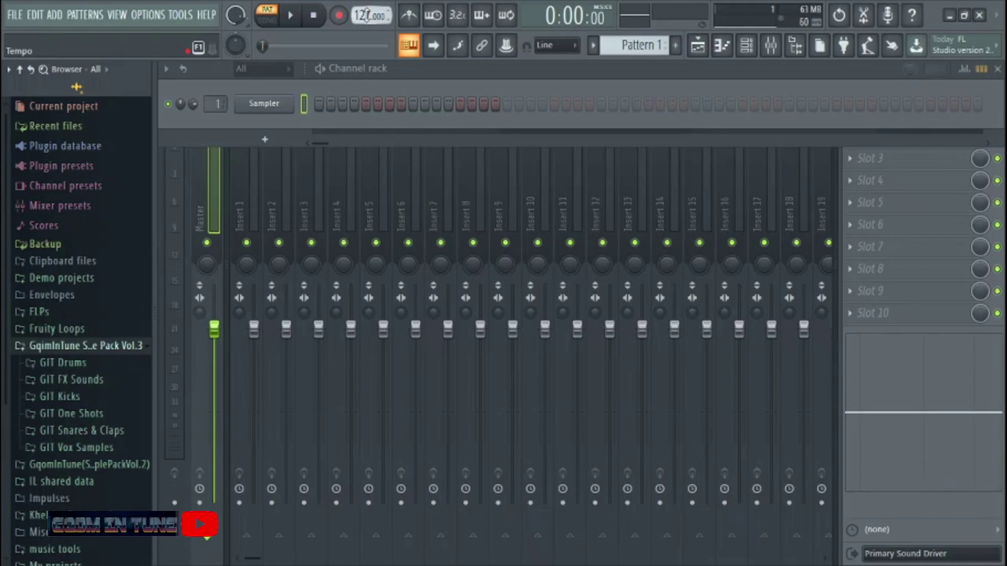
{"action": "left_click_drag", "start_coordinate": [367, 15], "coordinate": [367, 6]}
- Audition drum samples in the GIT Drums folder, including GIT cruel boyz, GIT BD_HEAVY, GIT BDRum and GIT Bbbdr
{"action": "left_click", "coordinate": [88, 365]}
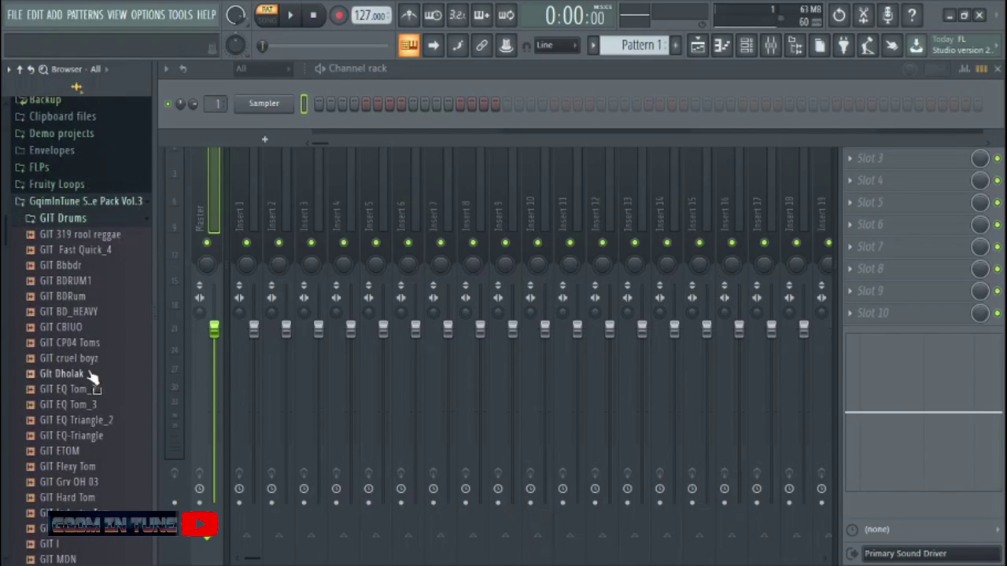
{"action": "left_click", "coordinate": [79, 358]}
{"action": "left_click", "coordinate": [75, 312]}
{"action": "left_click", "coordinate": [78, 295]}
{"action": "left_click", "coordinate": [85, 267]}
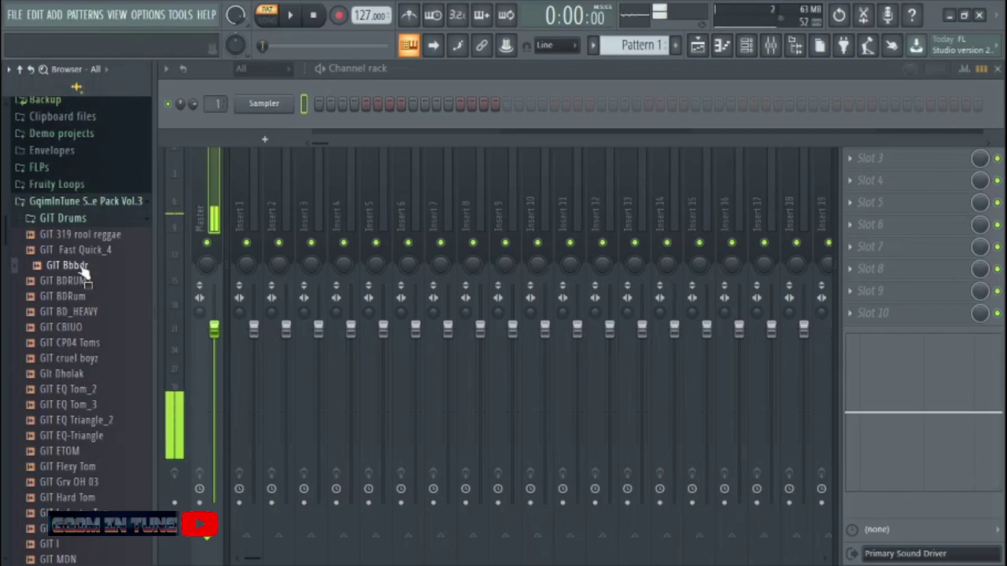
{"action": "left_click", "coordinate": [70, 218]}
- Try to assign the Fruity Loops folder to an empty browser extra search folder entry in the file settings
{"action": "left_click", "coordinate": [144, 15]}
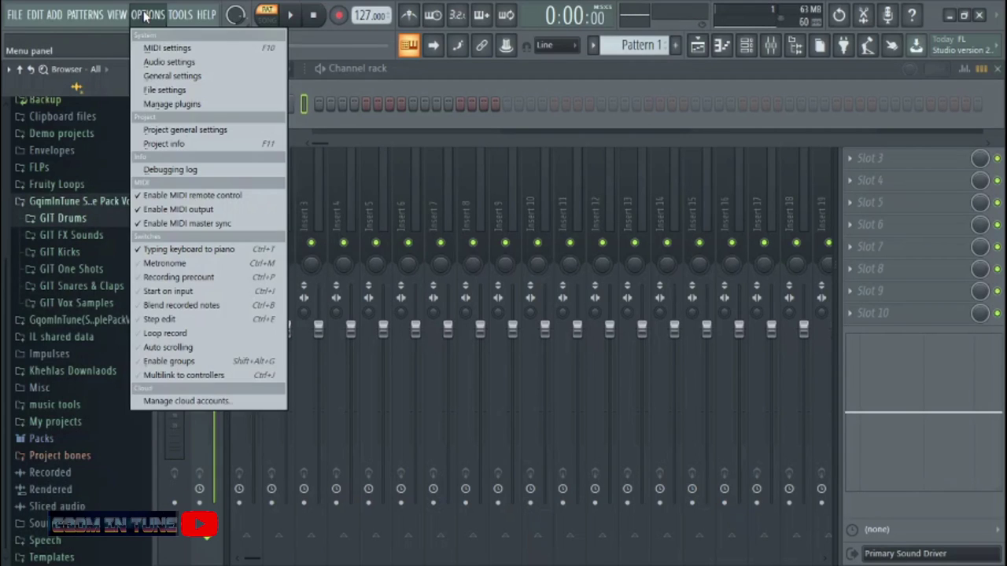
{"action": "left_click", "coordinate": [166, 92]}
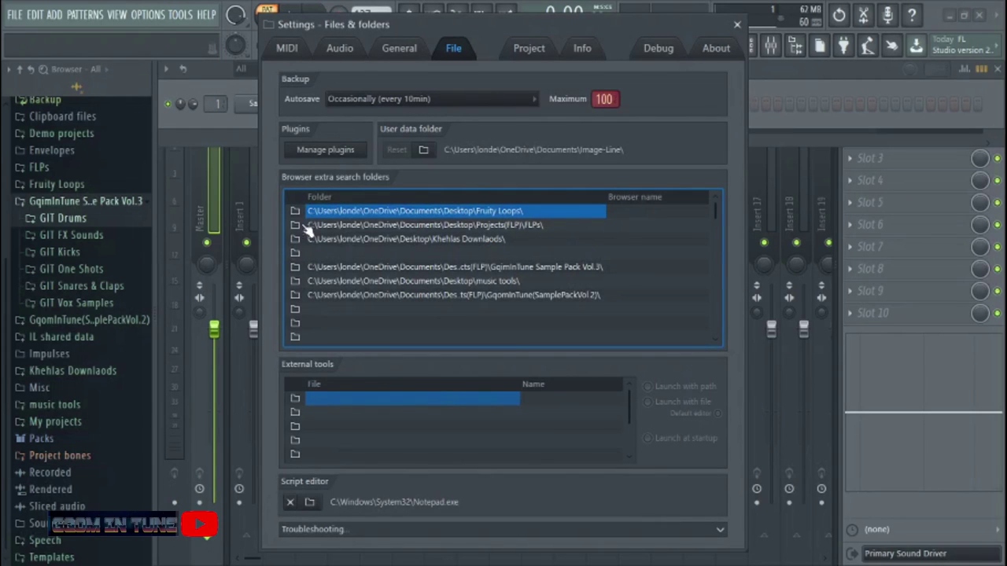
{"action": "left_click", "coordinate": [296, 253]}
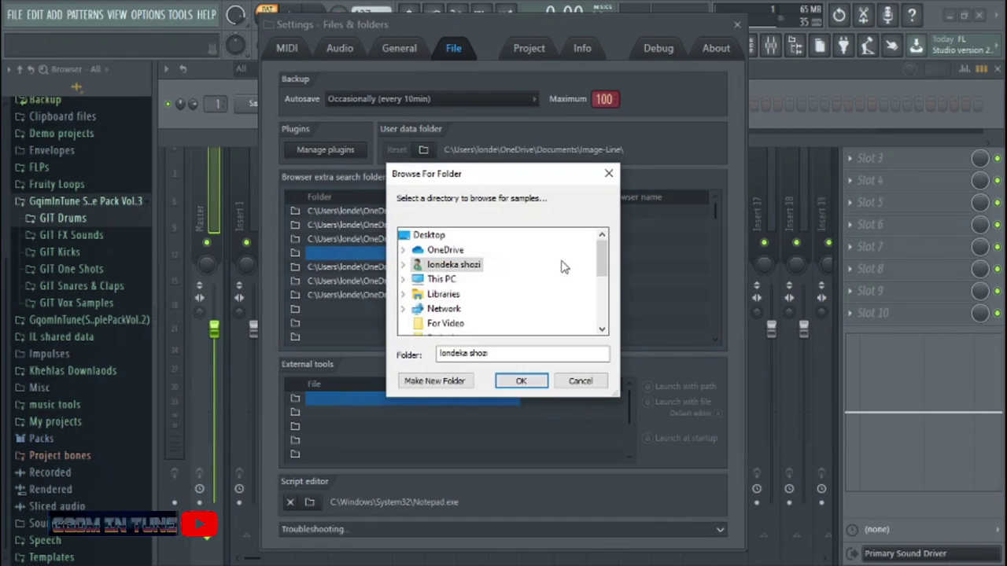
{"action": "left_click_drag", "start_coordinate": [601, 264], "coordinate": [605, 311]}
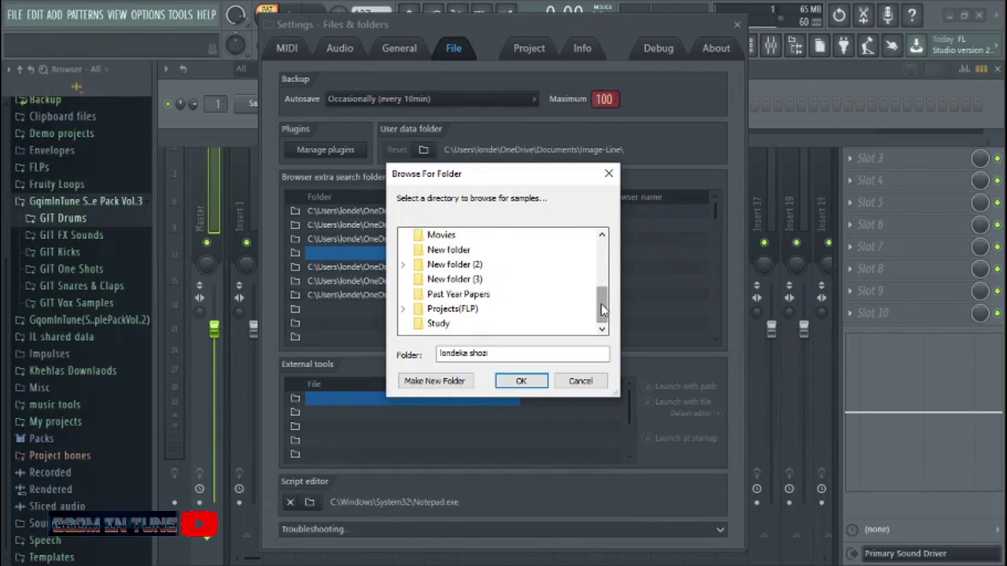
{"action": "scroll", "coordinate": [434, 288], "scroll_direction": "up", "scroll_amount": 1}
{"action": "scroll", "coordinate": [601, 290], "scroll_direction": "up", "scroll_amount": 1}
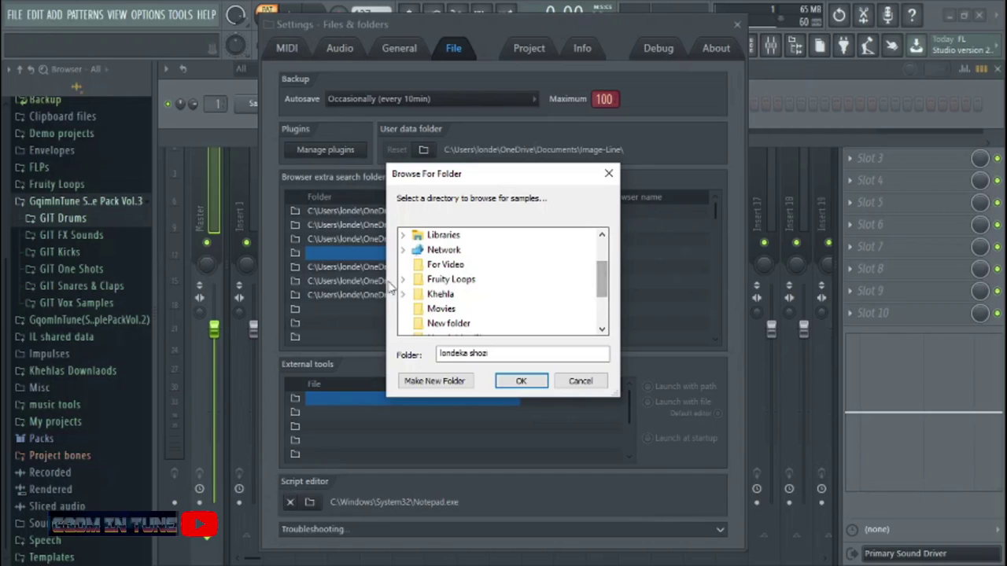
{"action": "double_click", "coordinate": [449, 279]}
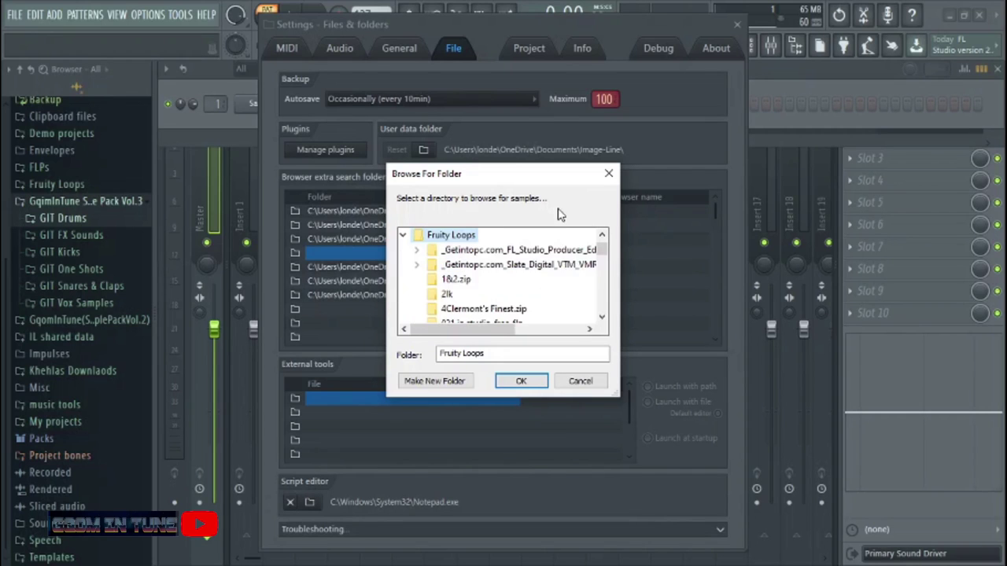
{"action": "left_click", "coordinate": [521, 381]}
{"action": "left_click", "coordinate": [769, 49]}
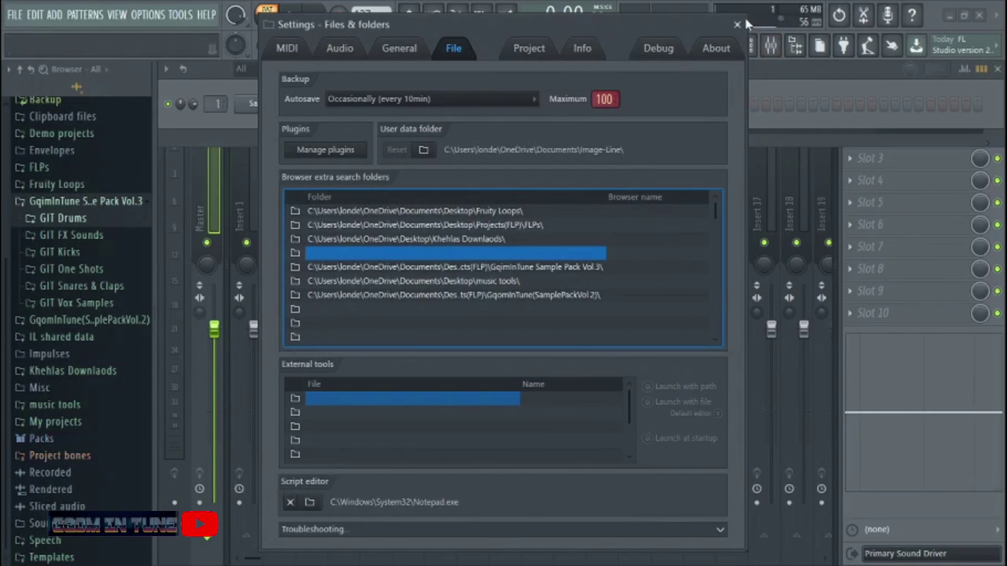
- Audition the GIT Kicks samples, including Da soul boyz Kick, KB KICK, Native kick, Sands Kick and Cmd Kick_2
{"action": "left_click", "coordinate": [63, 251]}
{"action": "left_click", "coordinate": [83, 283]}
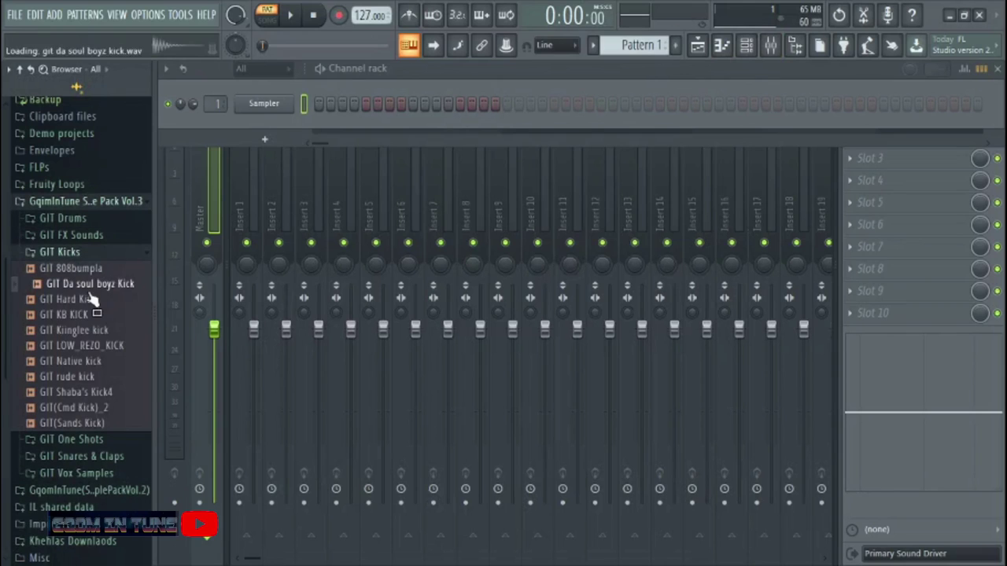
{"action": "left_click", "coordinate": [63, 315]}
{"action": "left_click", "coordinate": [77, 361]}
{"action": "left_click", "coordinate": [97, 423]}
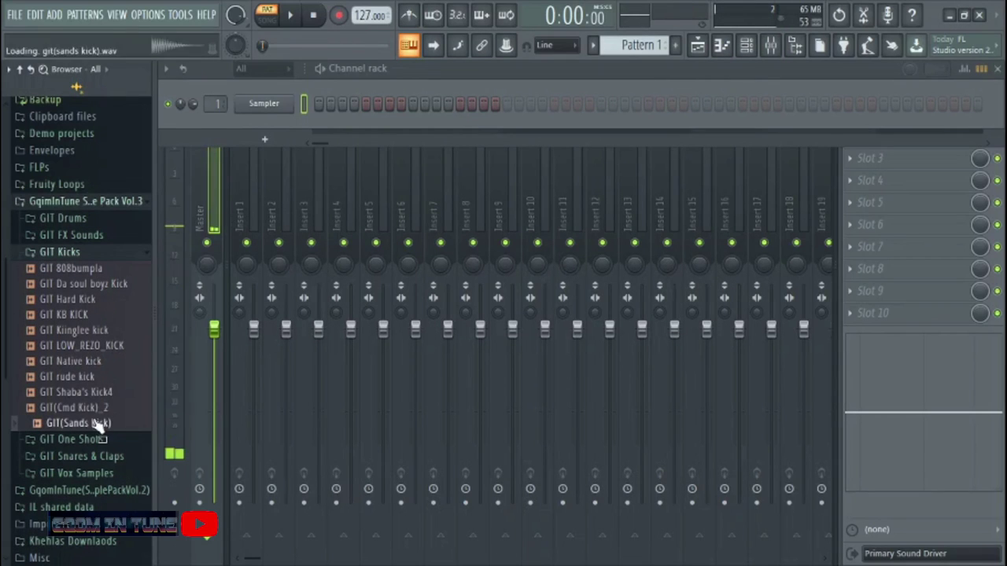
{"action": "left_click", "coordinate": [93, 408]}
{"action": "left_click", "coordinate": [70, 251]}
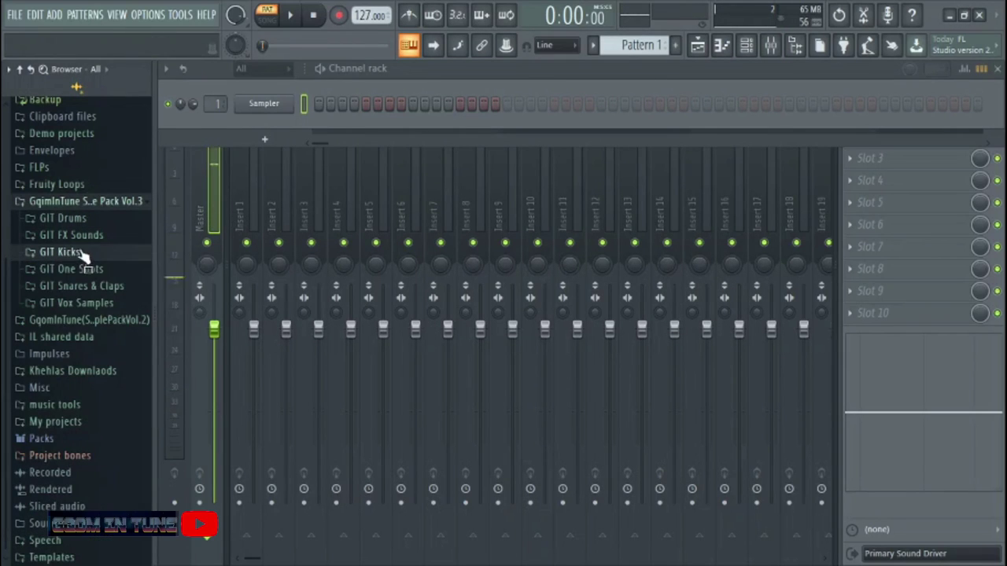
- Add GIT Shaba's Kick4 from GIT Kicks as a new channel and place its hits on steps 1, 5, 9 and 12
{"action": "left_click", "coordinate": [73, 254]}
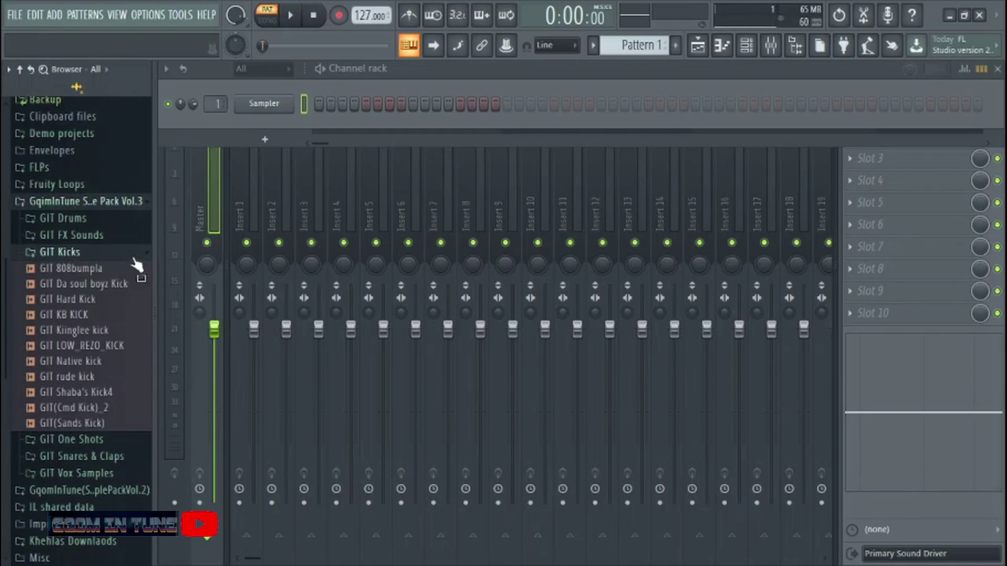
{"action": "left_click", "coordinate": [114, 256]}
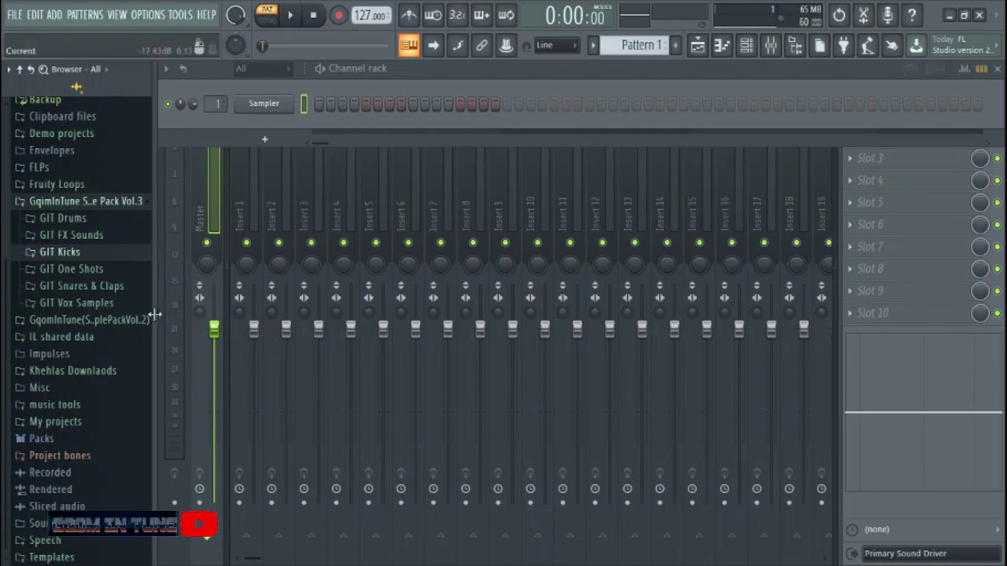
{"action": "left_click", "coordinate": [78, 255]}
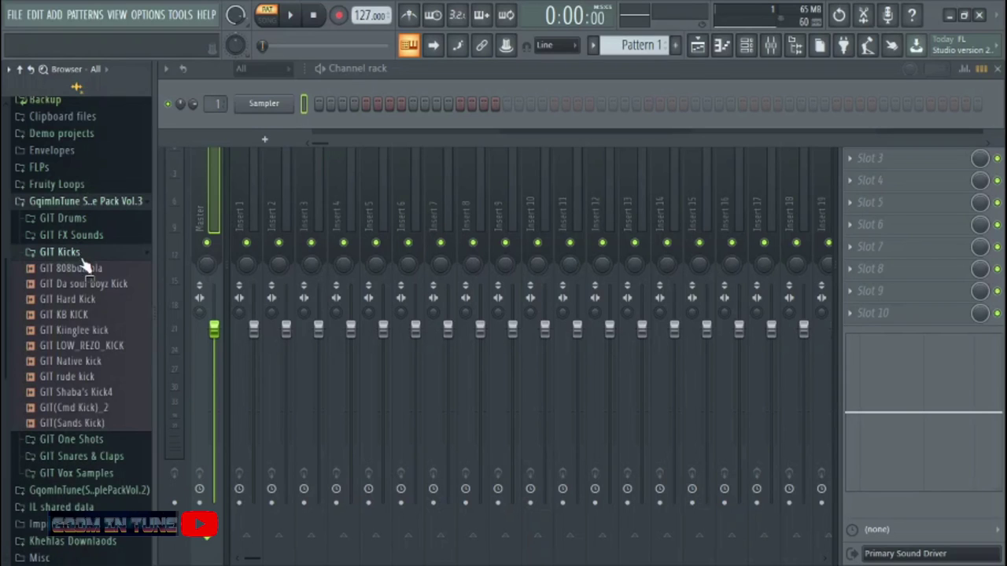
{"action": "right_click", "coordinate": [79, 392]}
{"action": "left_click", "coordinate": [157, 398]}
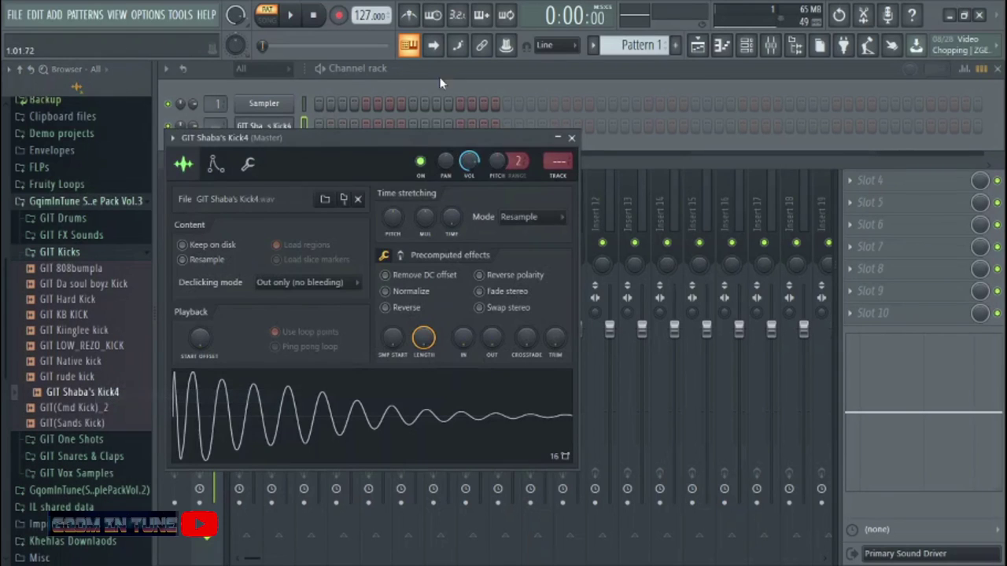
{"action": "left_click", "coordinate": [319, 126]}
{"action": "left_click", "coordinate": [366, 126]}
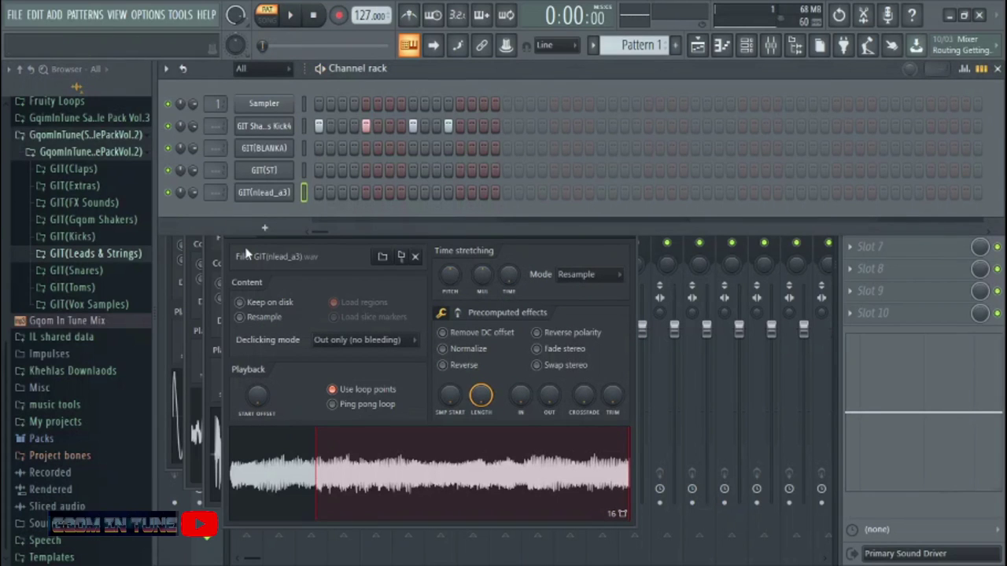
- Open the piano roll for the GIT(nlead_a3) channel and set its scale highlighting root note to D
{"action": "right_click", "coordinate": [290, 197]}
{"action": "left_click", "coordinate": [306, 194]}
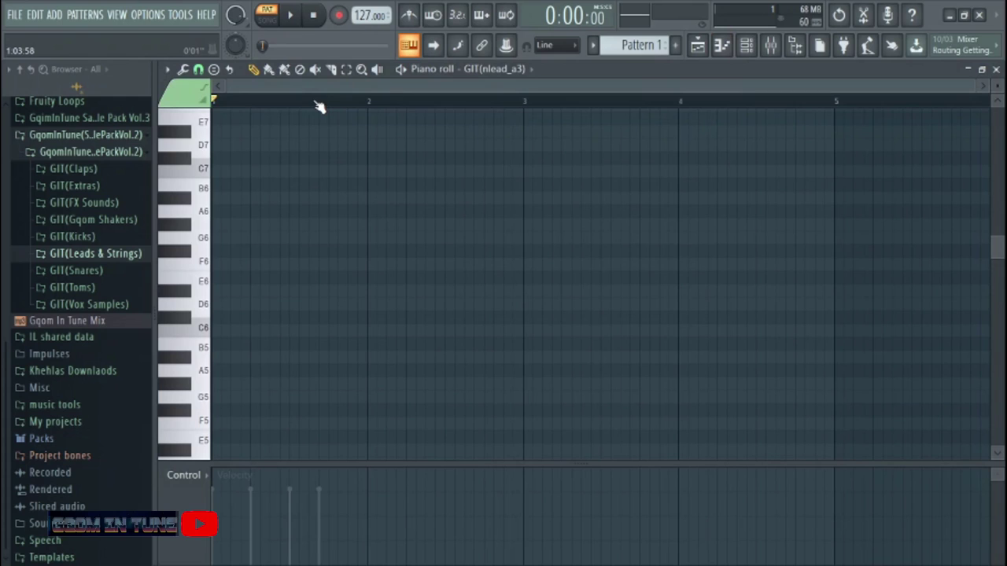
{"action": "left_click", "coordinate": [167, 70]}
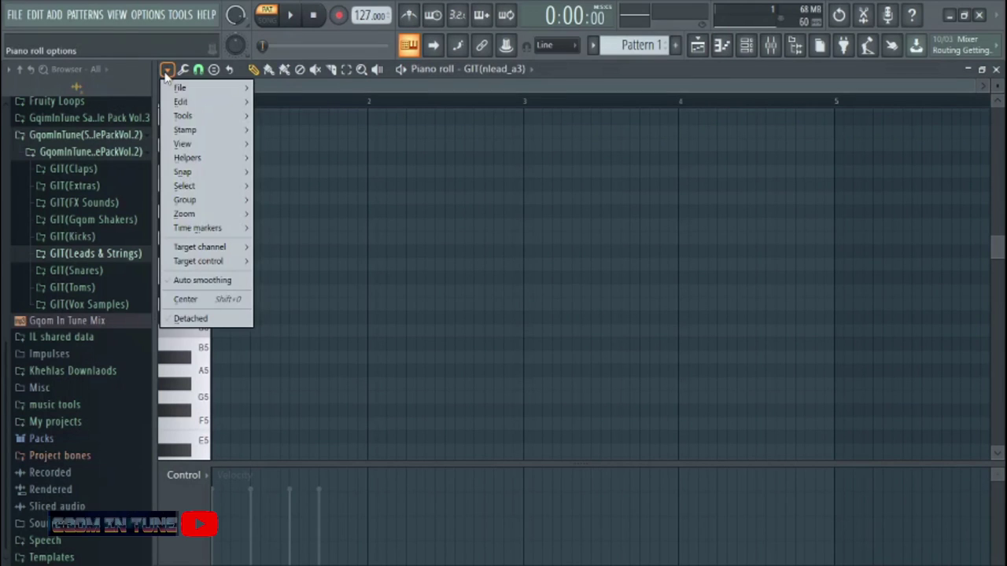
{"action": "mouse_move", "coordinate": [196, 160]}
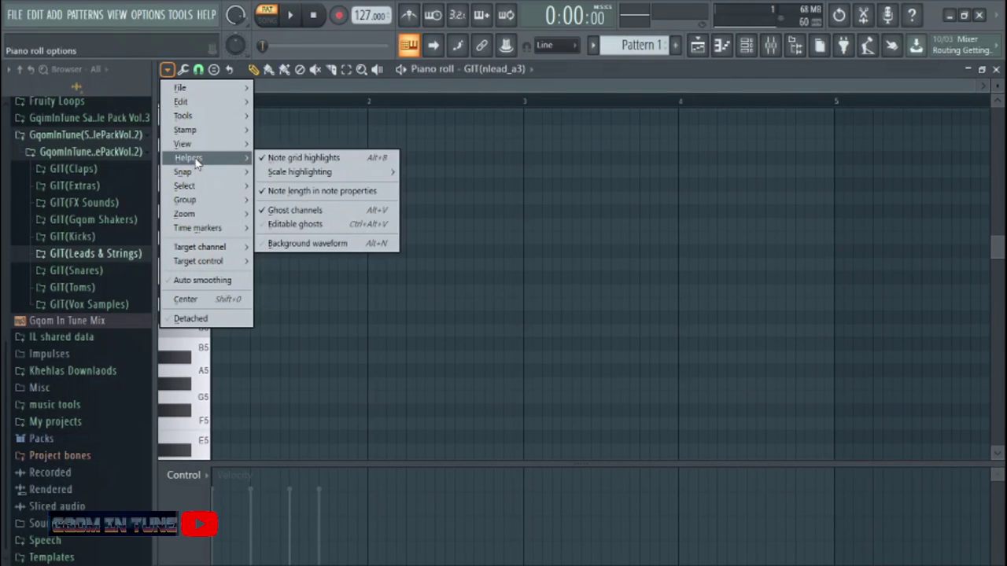
{"action": "mouse_move", "coordinate": [317, 180]}
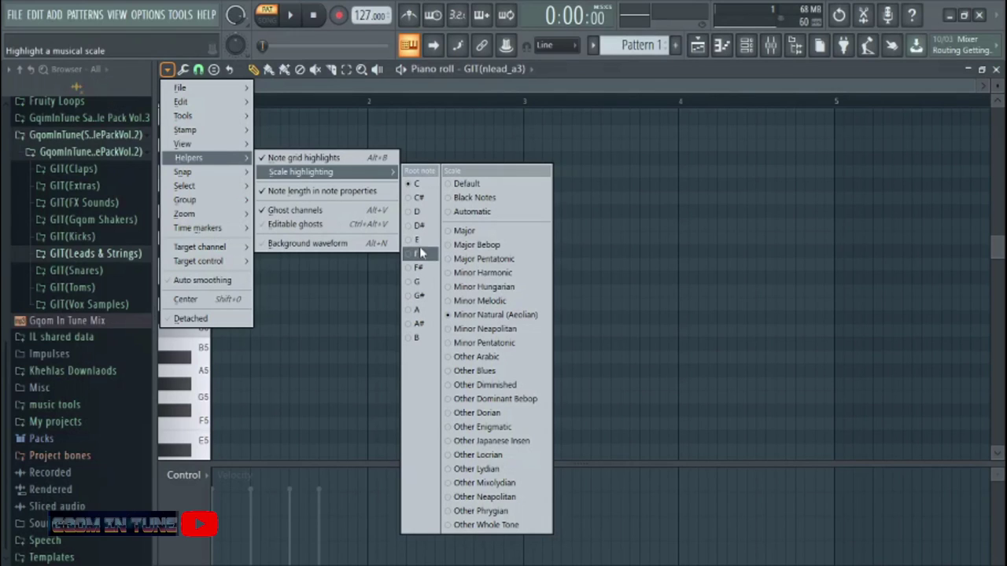
{"action": "left_click", "coordinate": [419, 211]}
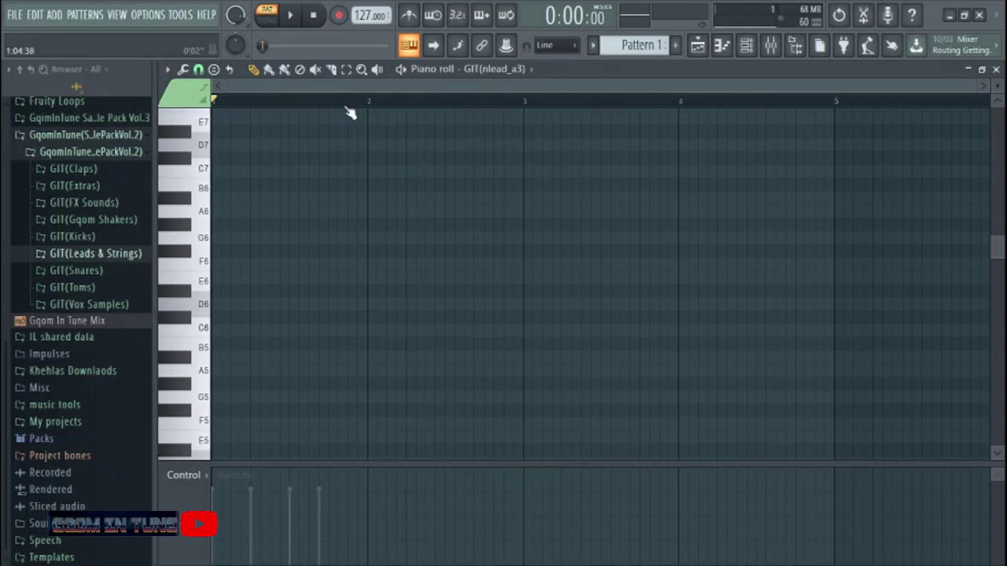
- Examine the lead's note grid in the piano roll from the upper octaves down to around D4
{"action": "scroll", "coordinate": [353, 83], "scroll_direction": "up", "scroll_amount": 3}
{"action": "scroll", "coordinate": [290, 139], "scroll_direction": "down", "scroll_amount": 1}
{"action": "scroll", "coordinate": [291, 150], "scroll_direction": "down", "scroll_amount": 3}
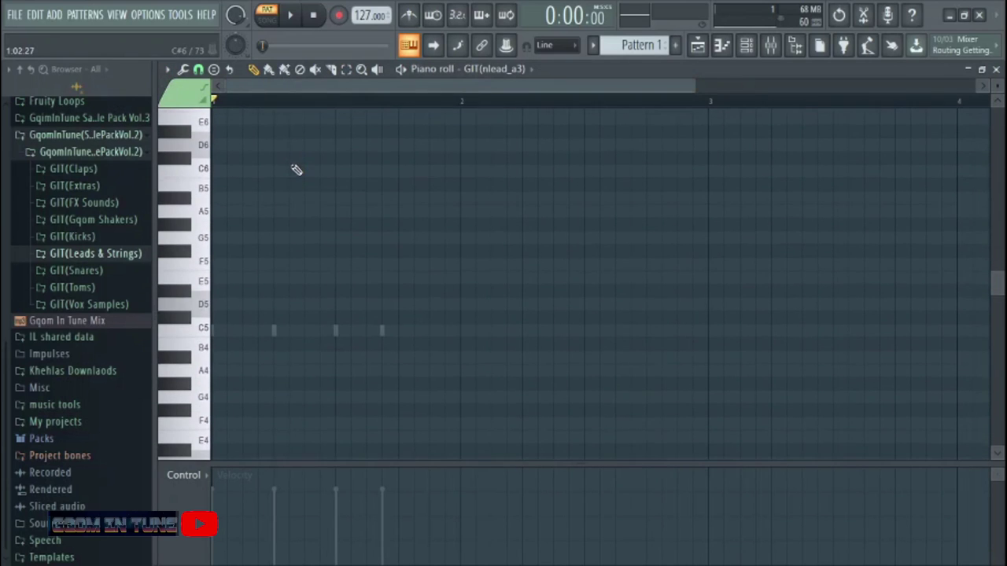
{"action": "scroll", "coordinate": [295, 103], "scroll_direction": "down", "scroll_amount": 2}
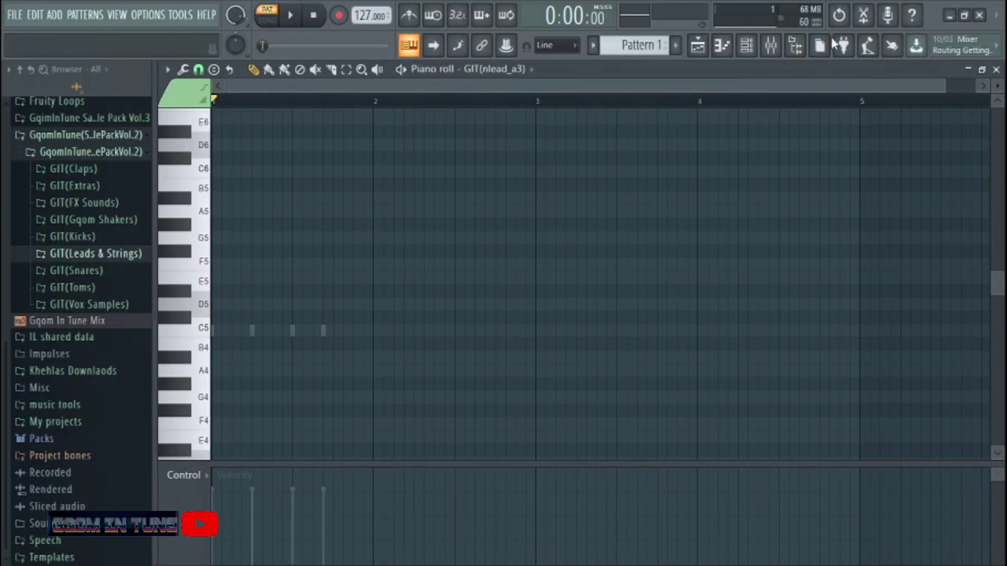
{"action": "scroll", "coordinate": [339, 260], "scroll_direction": "down", "scroll_amount": 1}
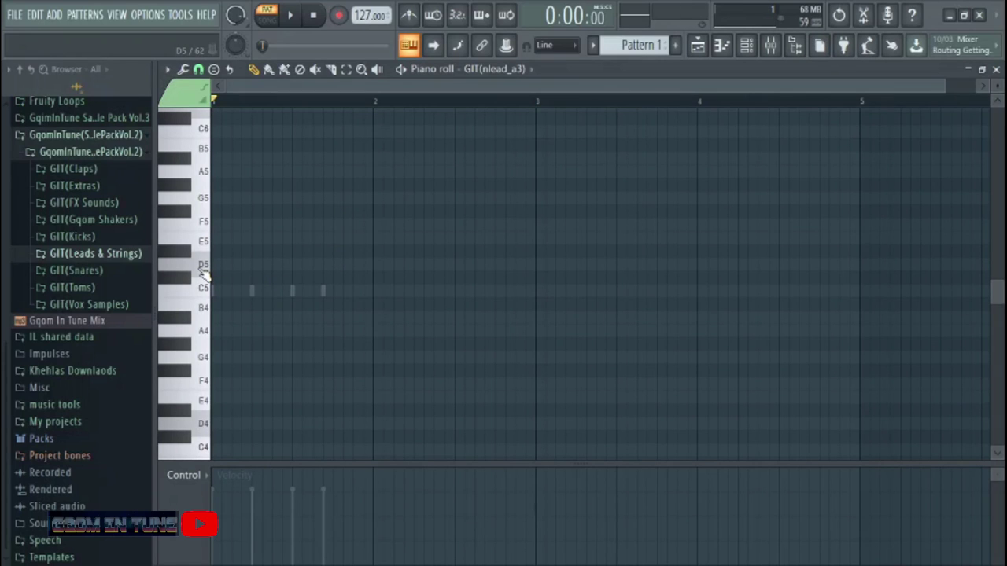
{"action": "scroll", "coordinate": [204, 274], "scroll_direction": "down", "scroll_amount": 2}
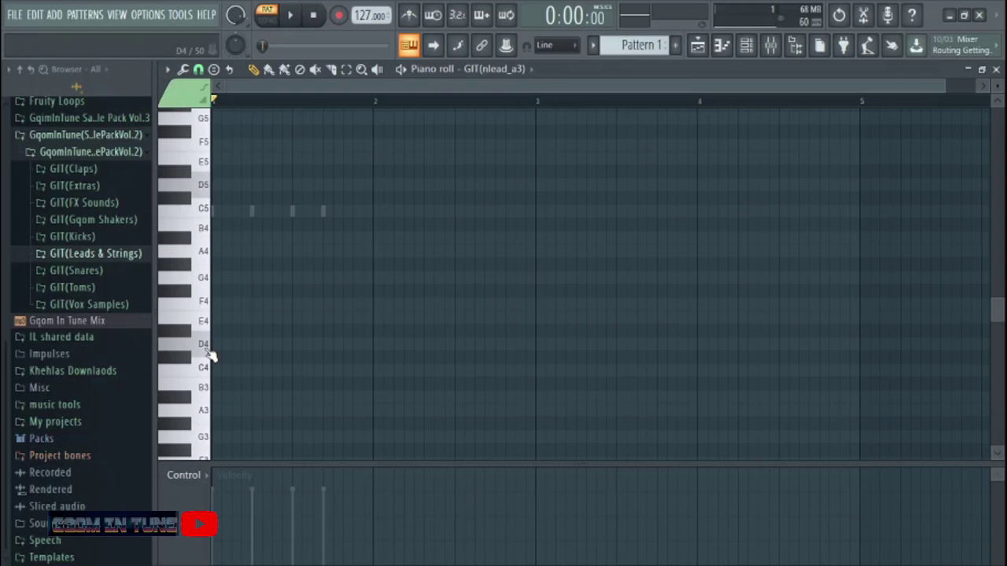
{"action": "scroll", "coordinate": [211, 357], "scroll_direction": "down", "scroll_amount": 1}
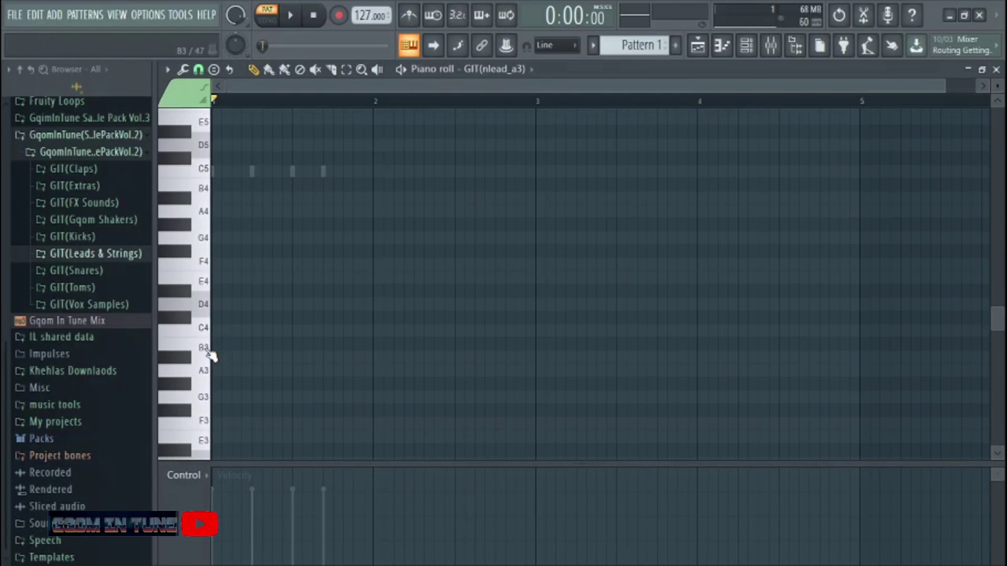
- Draw a four-bar D4 note in the GIT(nlead_a3) piano roll, running from bar 1 to the start of bar 5
{"action": "scroll", "coordinate": [211, 356], "scroll_direction": "down", "scroll_amount": 1}
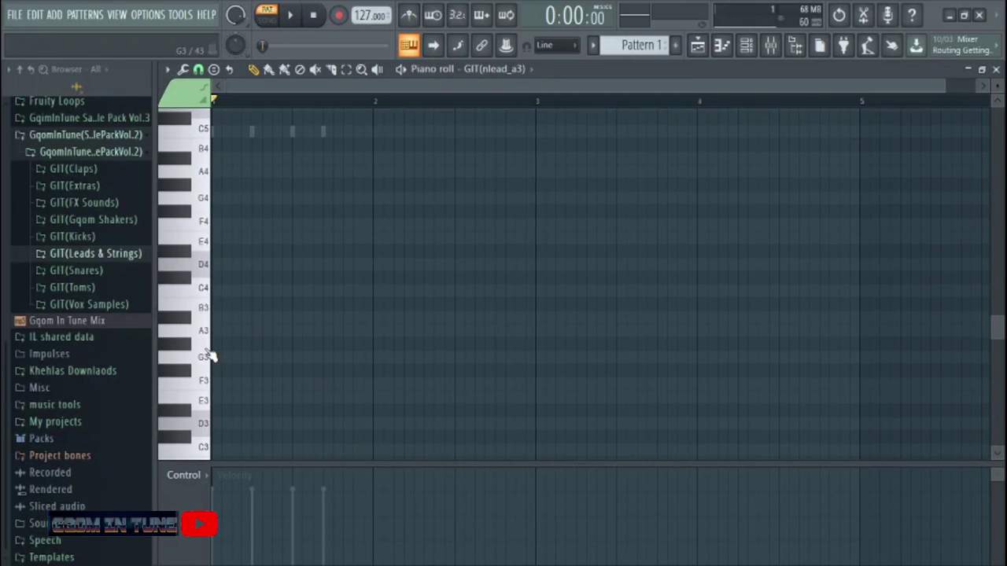
{"action": "left_click", "coordinate": [219, 265]}
{"action": "left_click_drag", "start_coordinate": [236, 264], "coordinate": [859, 278]}
{"action": "left_click", "coordinate": [239, 264]}
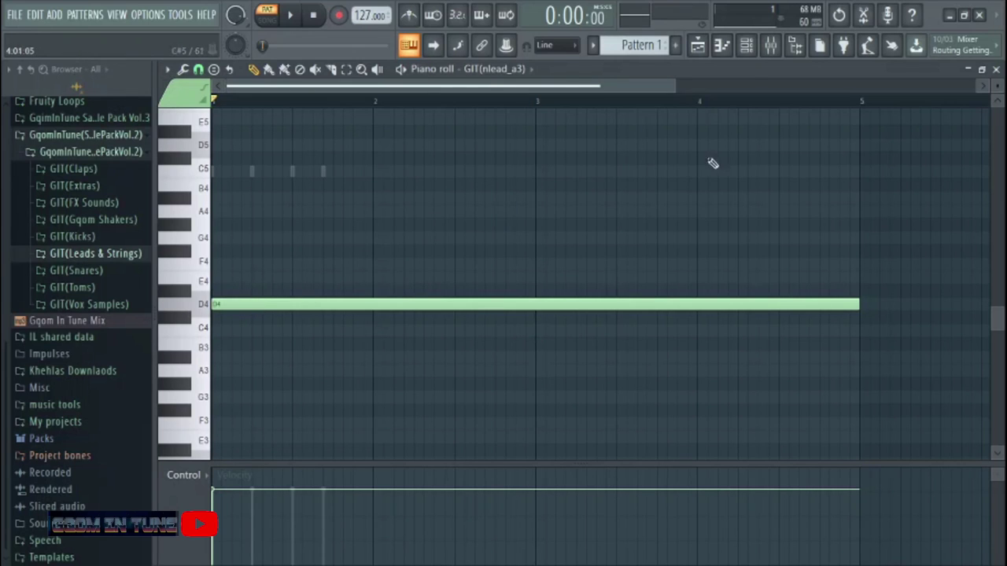
- Examine the lead's note in the channel rack and piano roll, including the ghost channels and scale highlighting helper options
{"action": "left_click", "coordinate": [748, 45]}
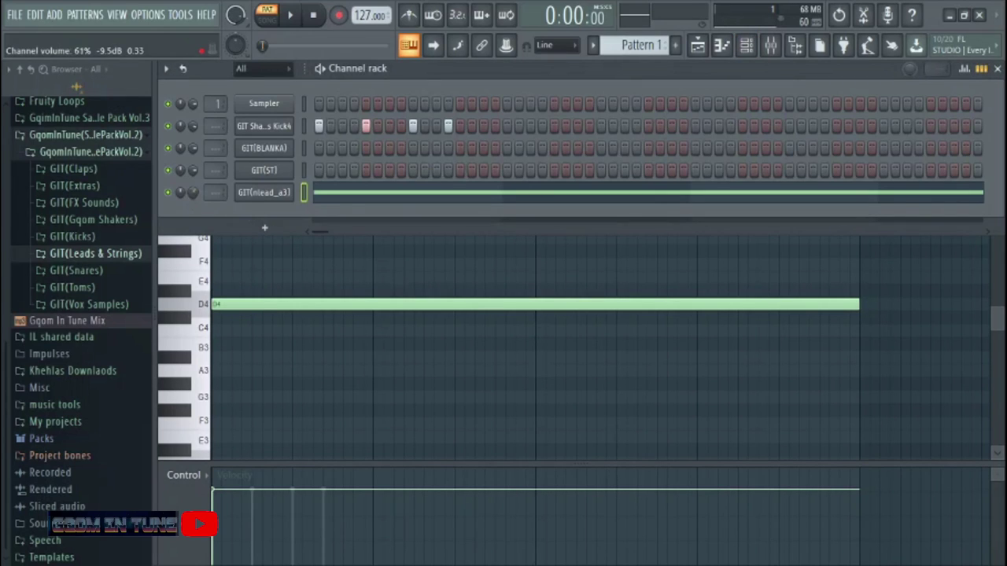
{"action": "left_click", "coordinate": [359, 203]}
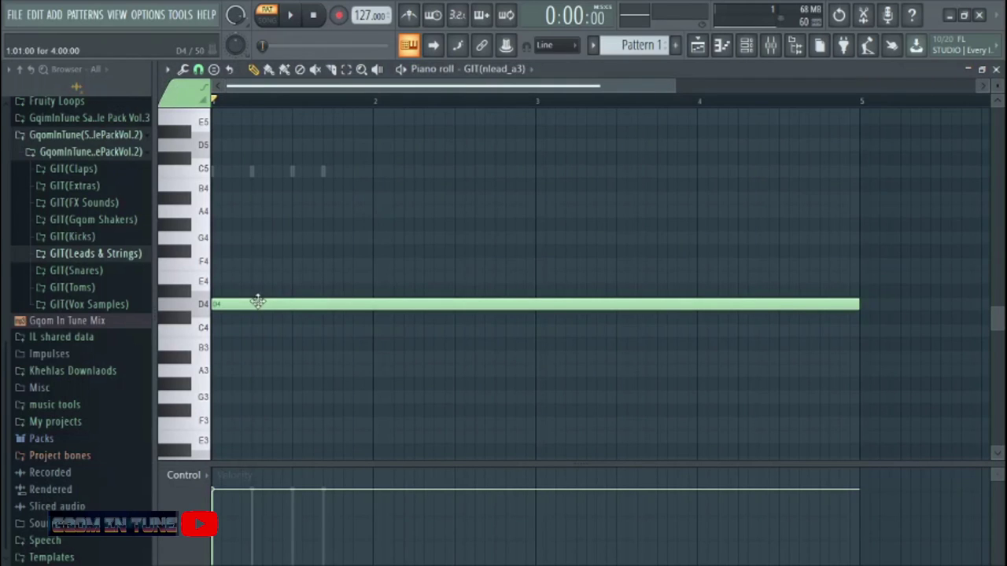
{"action": "left_click", "coordinate": [722, 46]}
{"action": "left_click", "coordinate": [756, 49]}
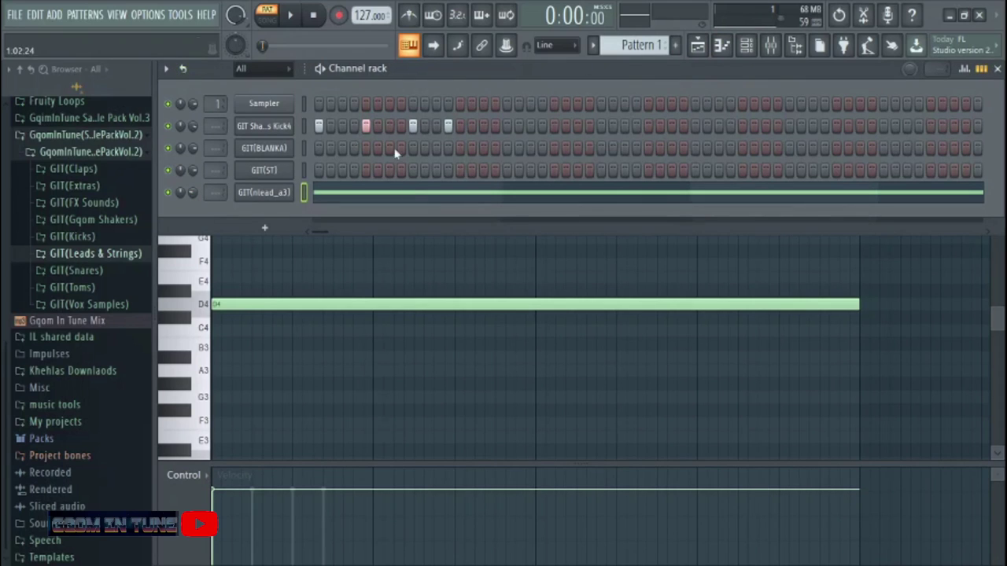
{"action": "left_click", "coordinate": [378, 197]}
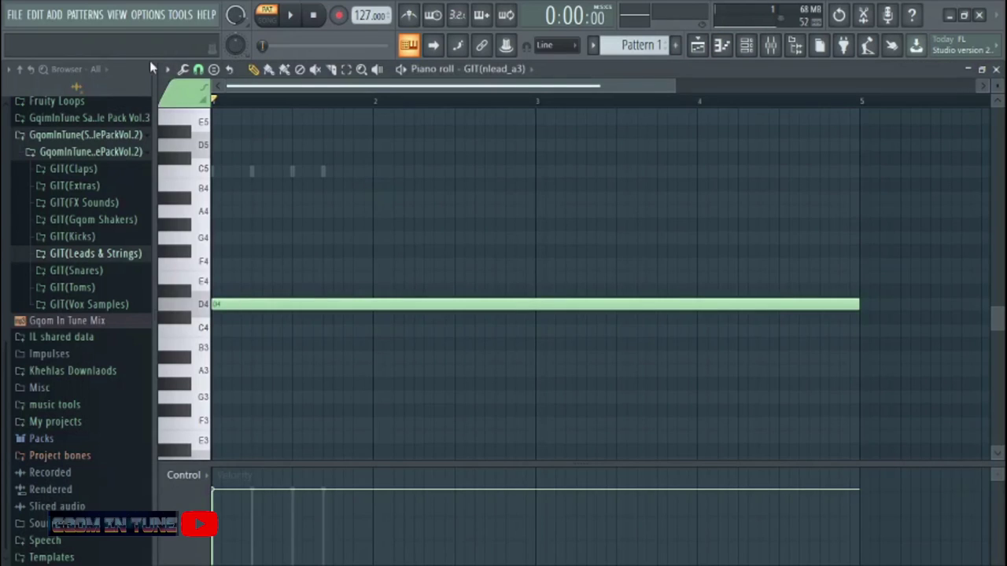
{"action": "left_click", "coordinate": [167, 70]}
{"action": "mouse_move", "coordinate": [212, 157]}
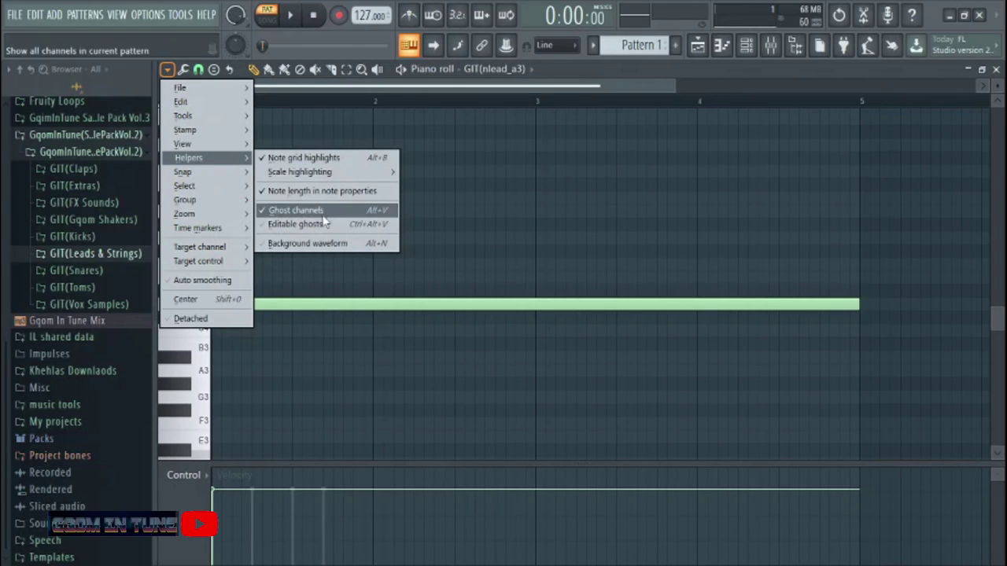
{"action": "mouse_move", "coordinate": [323, 173]}
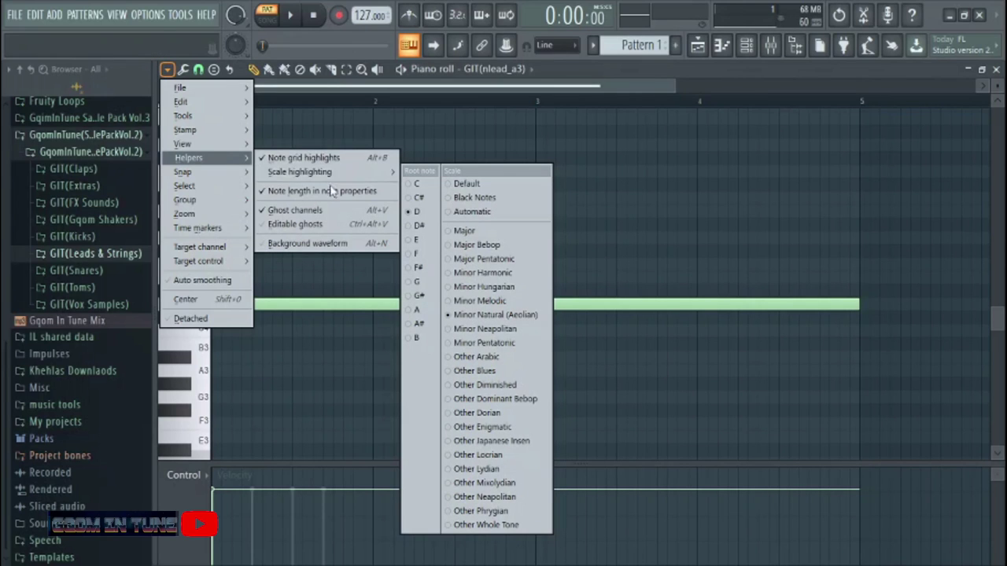
{"action": "left_click", "coordinate": [749, 47]}
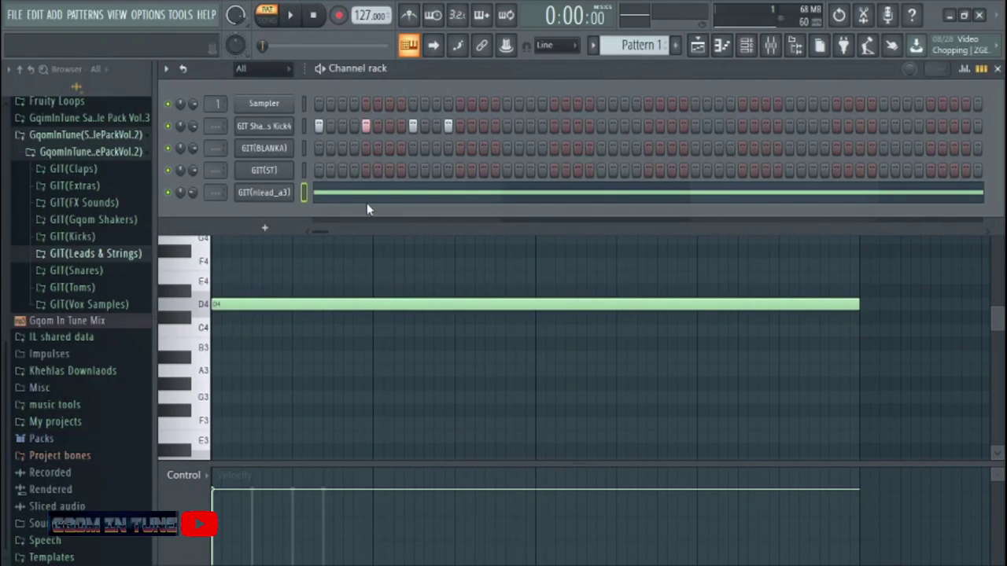
{"action": "left_click", "coordinate": [368, 198]}
{"action": "left_click", "coordinate": [344, 200]}
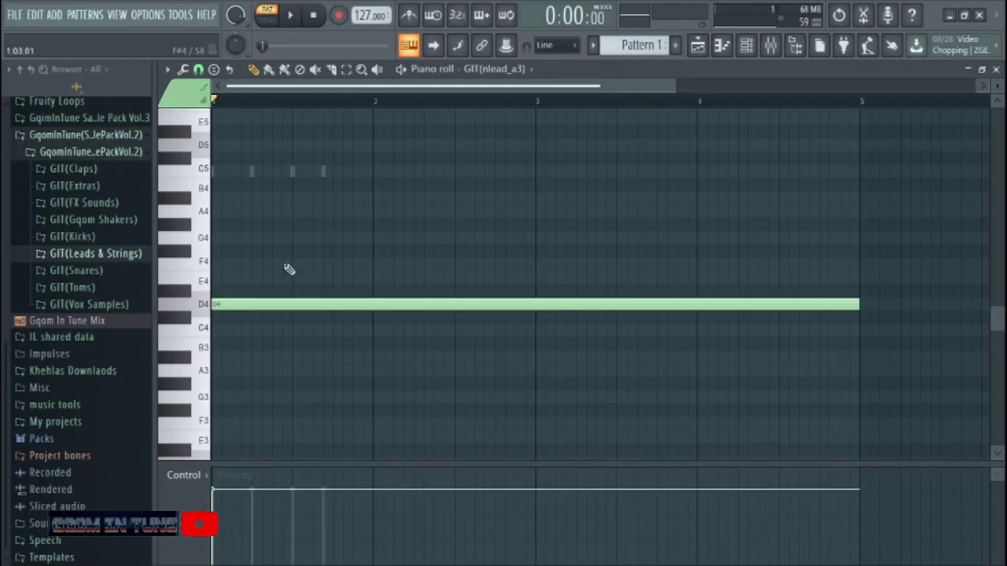
- Turn on looping in the channel rack and set the loop type to Advanced looping
{"action": "left_click", "coordinate": [746, 45]}
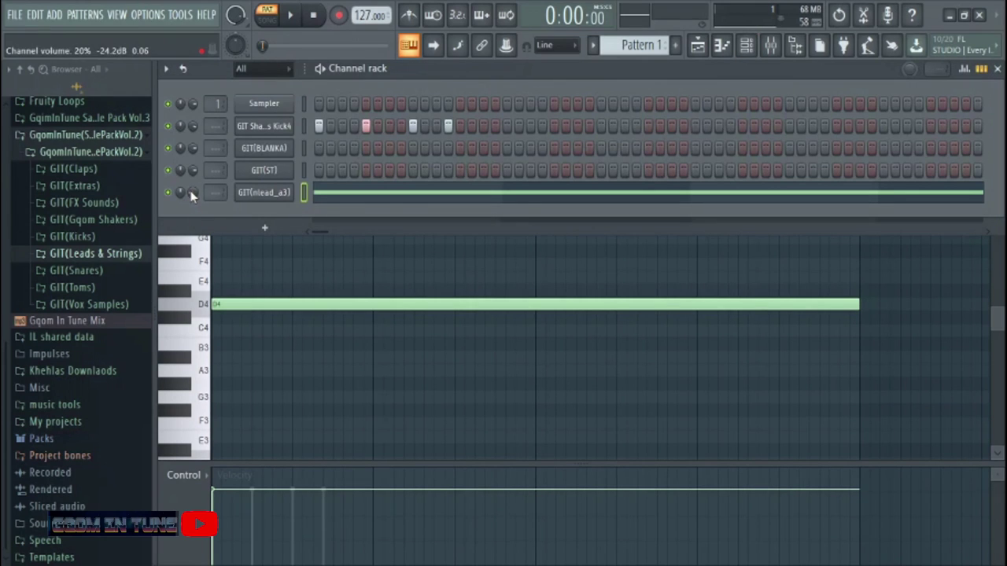
{"action": "left_click", "coordinate": [182, 69]}
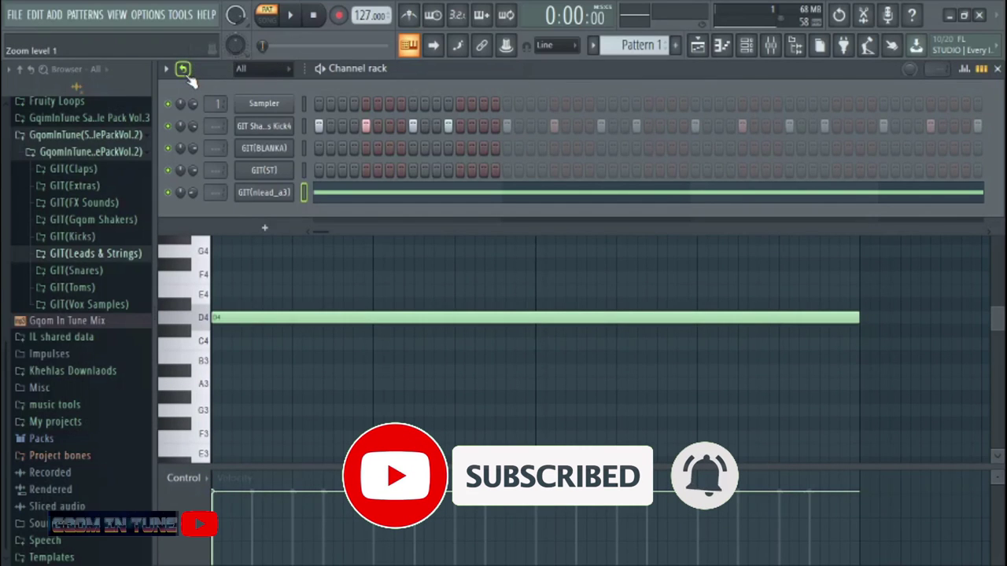
{"action": "right_click", "coordinate": [184, 74]}
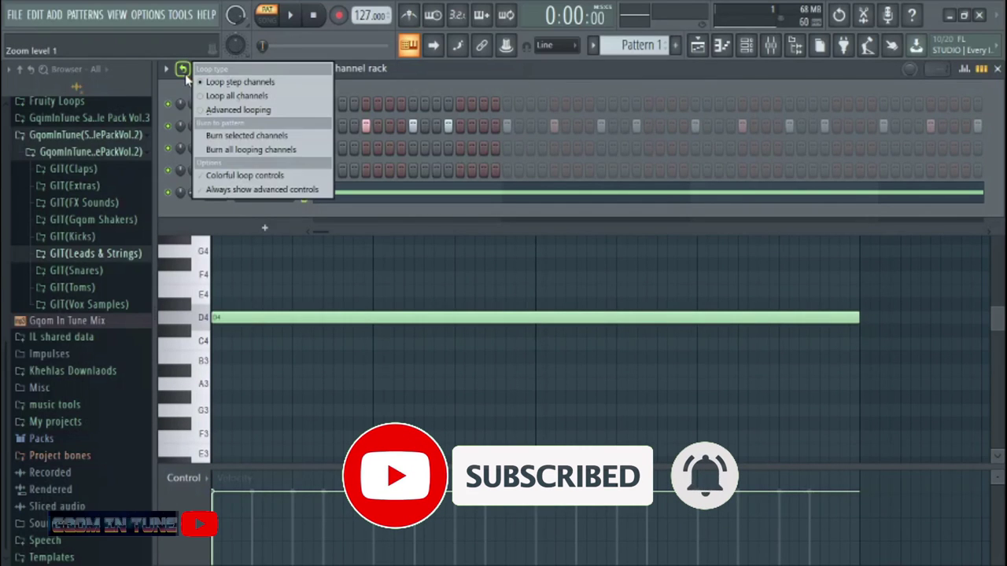
{"action": "left_click", "coordinate": [288, 111]}
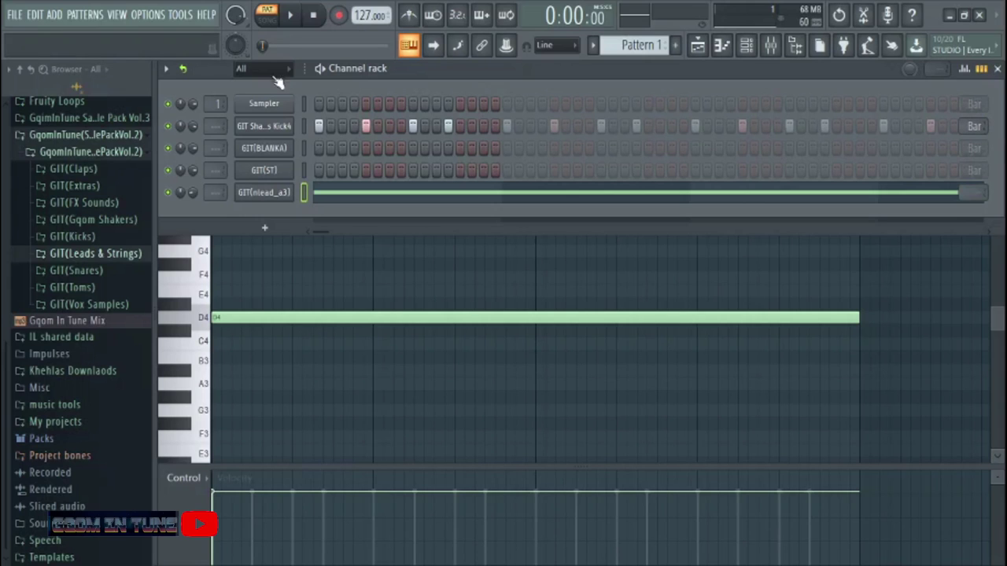
- Start pattern playback and place GIT(ST) hits on steps 9, 12 and 15
{"action": "key", "text": "space"}
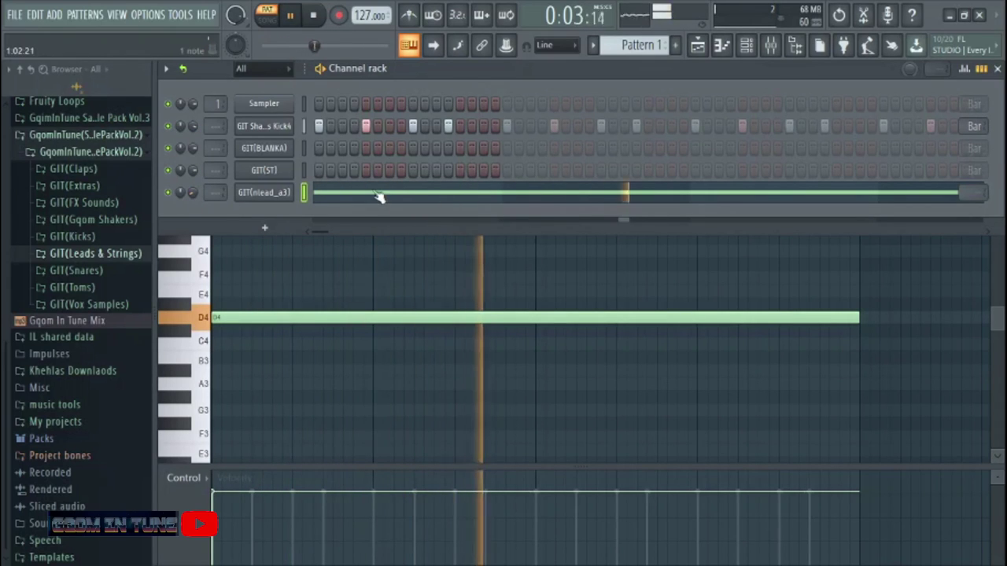
{"action": "left_click", "coordinate": [411, 171]}
{"action": "left_click", "coordinate": [438, 170]}
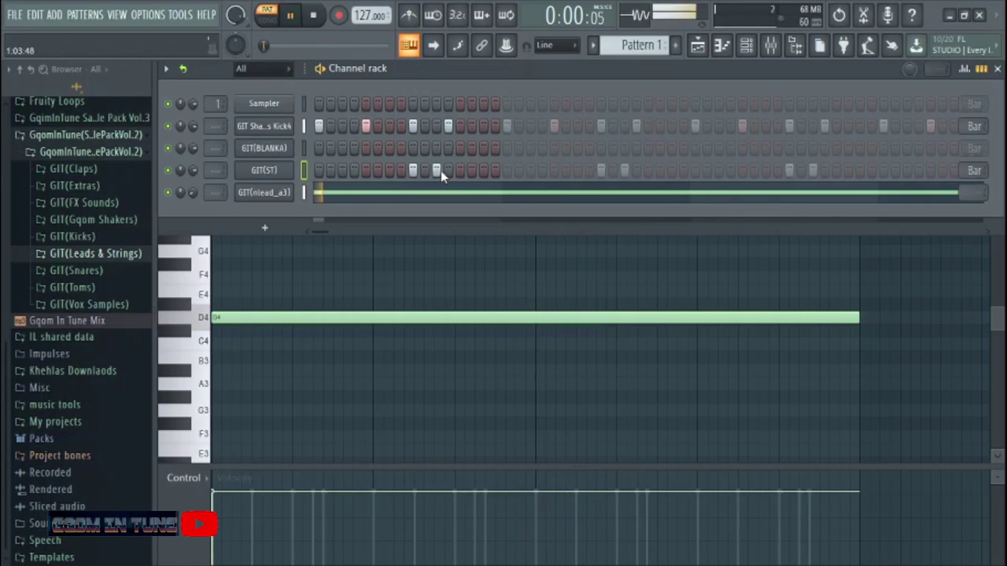
{"action": "left_click", "coordinate": [483, 171]}
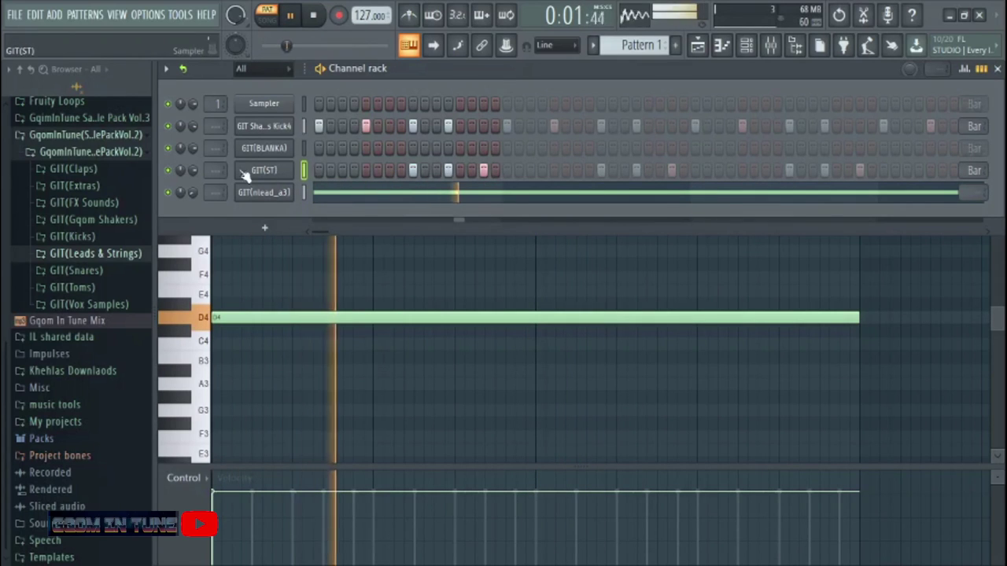
- Place GIT(BLANKA) hits on steps 3, 7, 11 and 15 and lower its channel volume to 29%
{"action": "left_click_drag", "start_coordinate": [192, 148], "coordinate": [193, 169]}
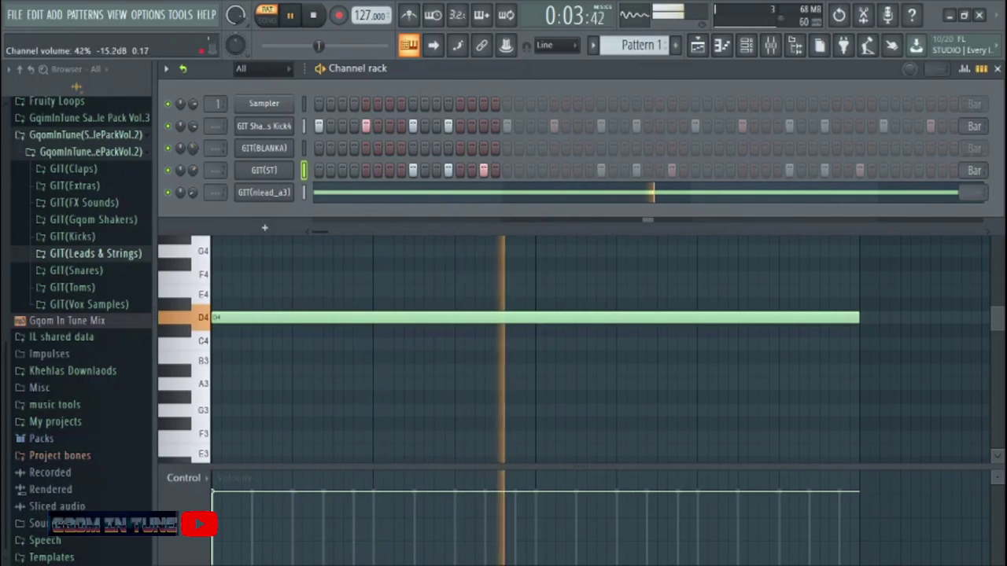
{"action": "left_click", "coordinate": [342, 148]}
{"action": "left_click", "coordinate": [388, 148]}
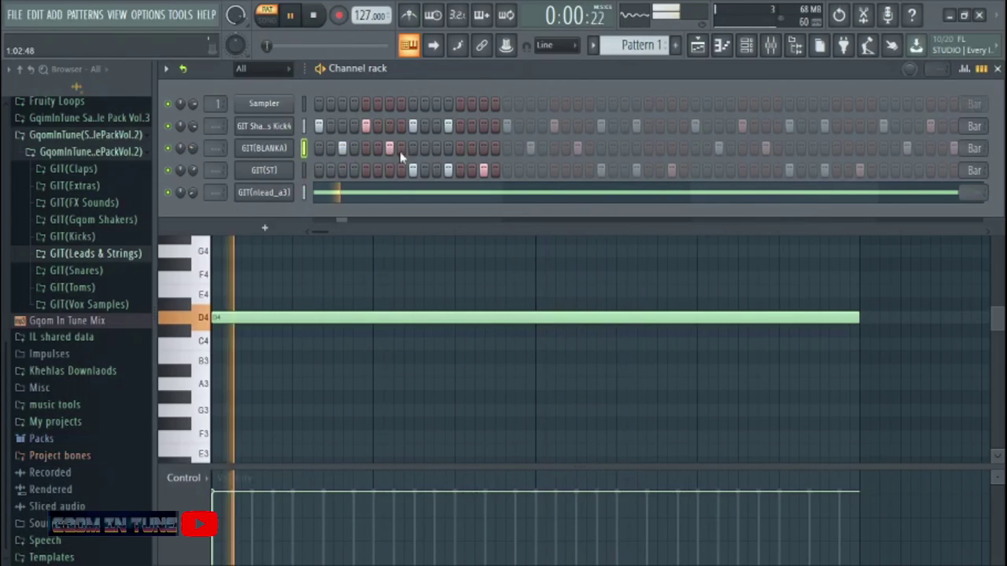
{"action": "left_click", "coordinate": [483, 148]}
{"action": "left_click_drag", "start_coordinate": [193, 146], "coordinate": [193, 151]}
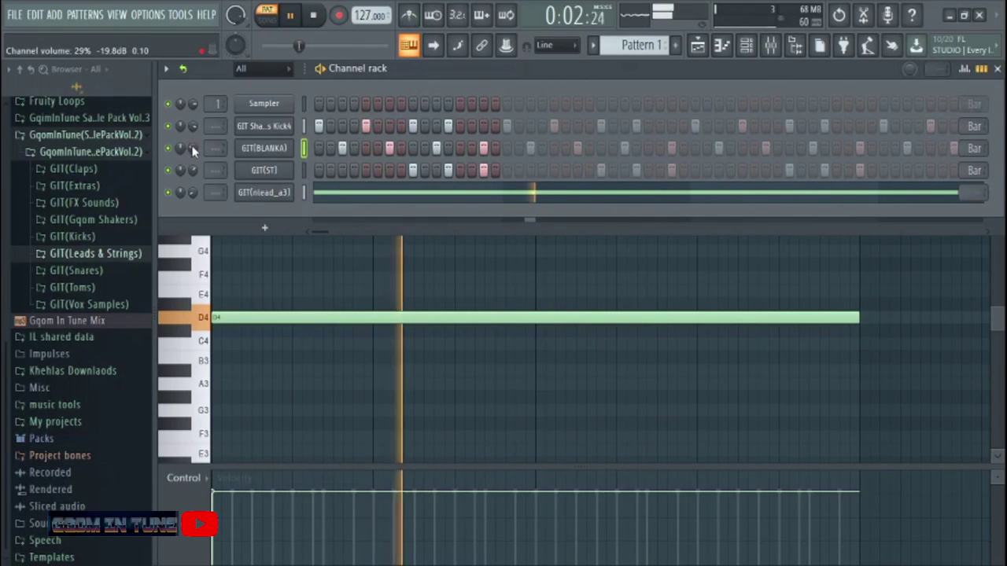
- Raise the time-stretching pitch of the GIT(BLANKA) sample slightly, close its settings and stop playback
{"action": "left_click", "coordinate": [263, 149]}
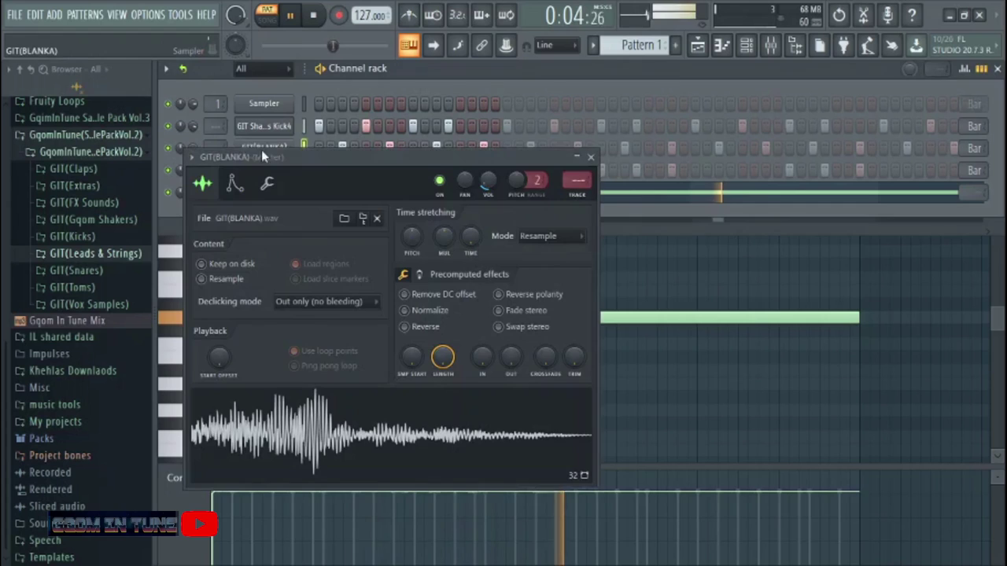
{"action": "left_click_drag", "start_coordinate": [412, 237], "coordinate": [411, 227]}
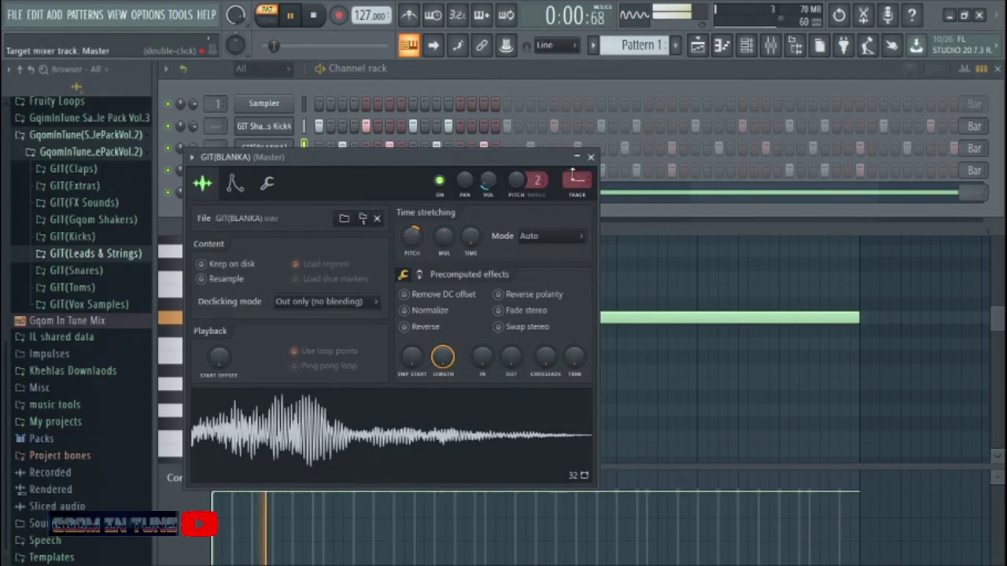
{"action": "left_click", "coordinate": [591, 157]}
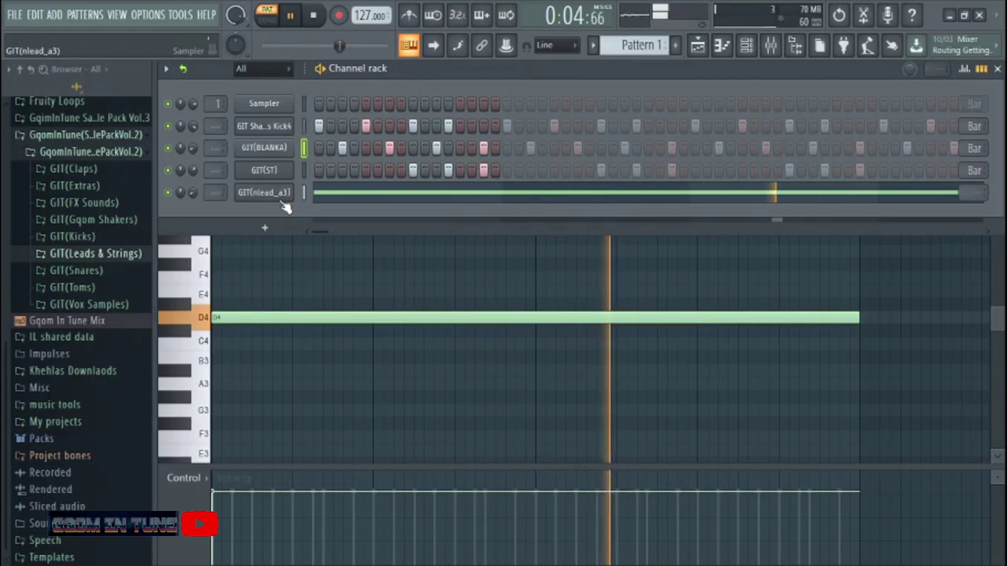
{"action": "key", "text": "space"}
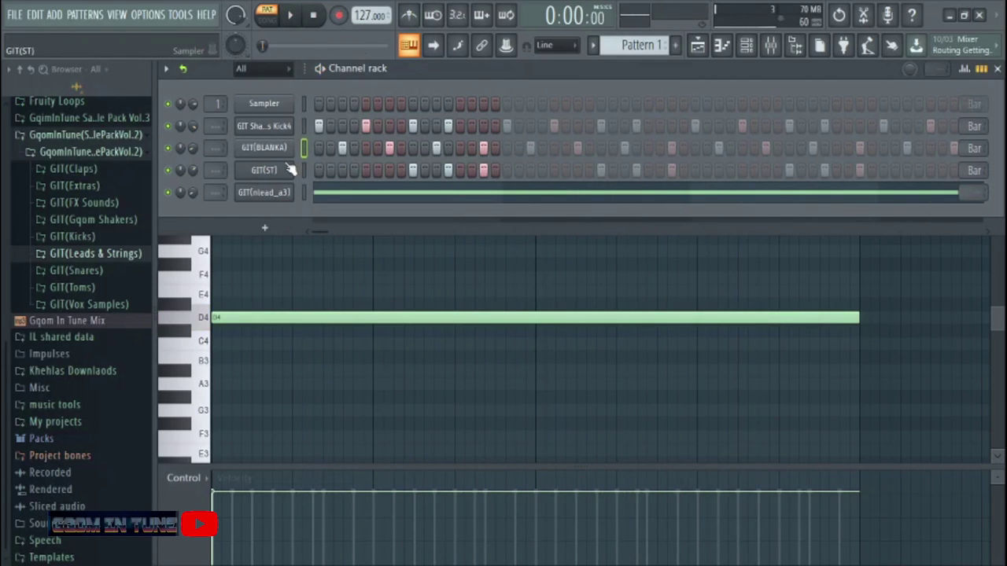
- Insert a reFX Nexus channel above GIT(nlead_a3) and reposition its plugin window so the whole interface is visible
{"action": "right_click", "coordinate": [274, 197]}
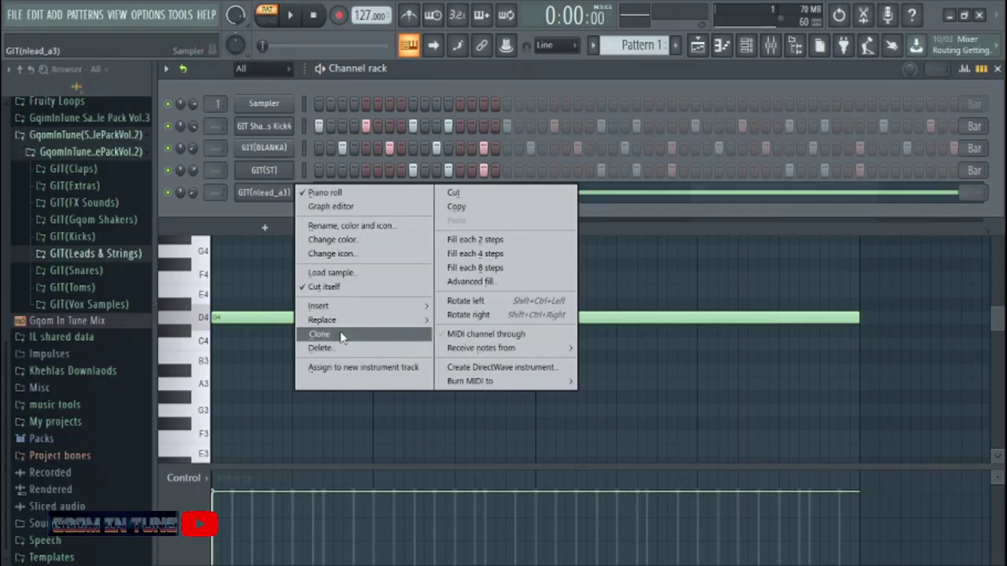
{"action": "mouse_move", "coordinate": [345, 306]}
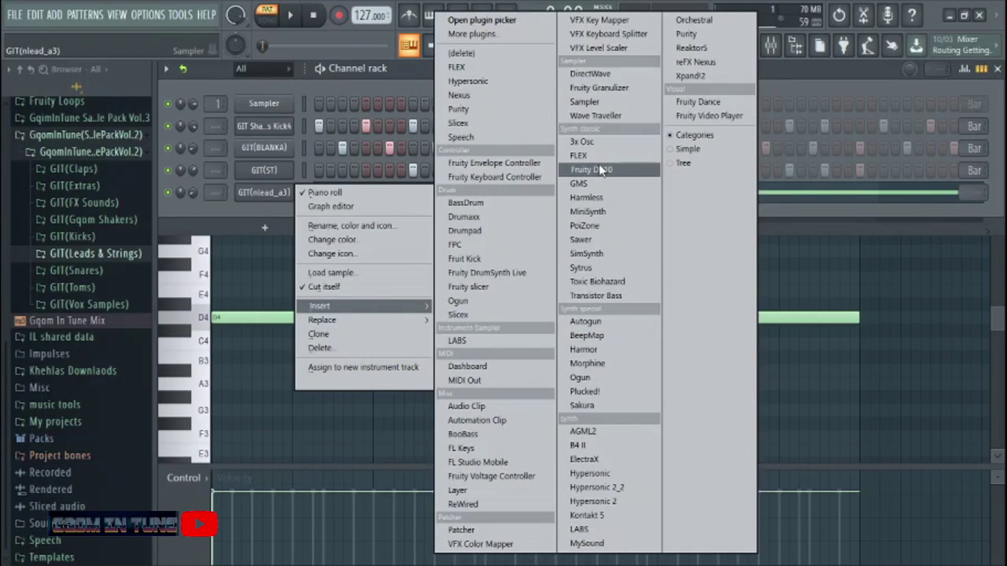
{"action": "left_click", "coordinate": [692, 60]}
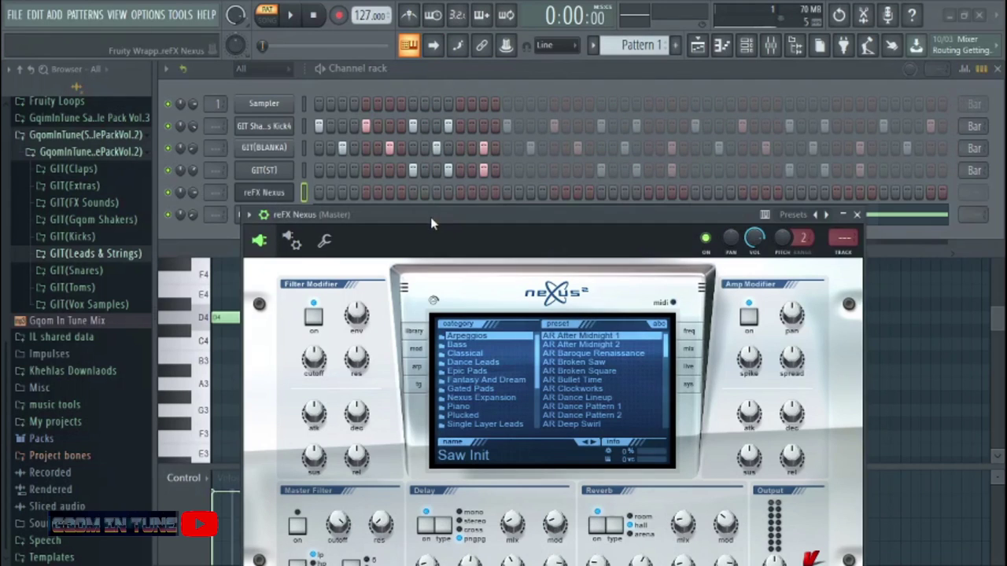
{"action": "left_click_drag", "start_coordinate": [430, 218], "coordinate": [395, 72]}
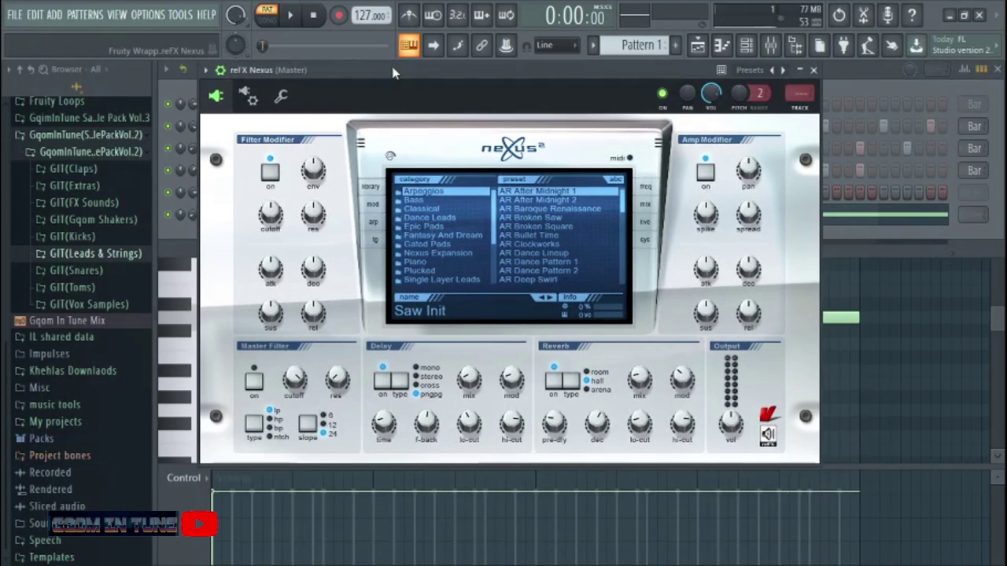
- Load the Rich Hit preset from the Trap Or Die expansion category in Nexus and close the plugin window
{"action": "left_click_drag", "start_coordinate": [494, 230], "coordinate": [493, 292]}
{"action": "left_click", "coordinate": [431, 262]}
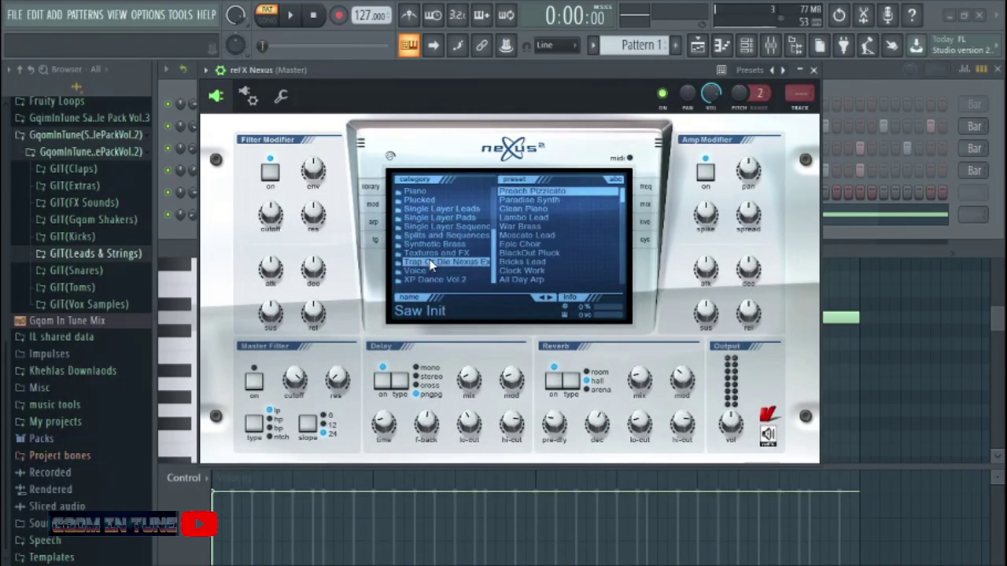
{"action": "scroll", "coordinate": [606, 220], "scroll_direction": "down", "scroll_amount": 3}
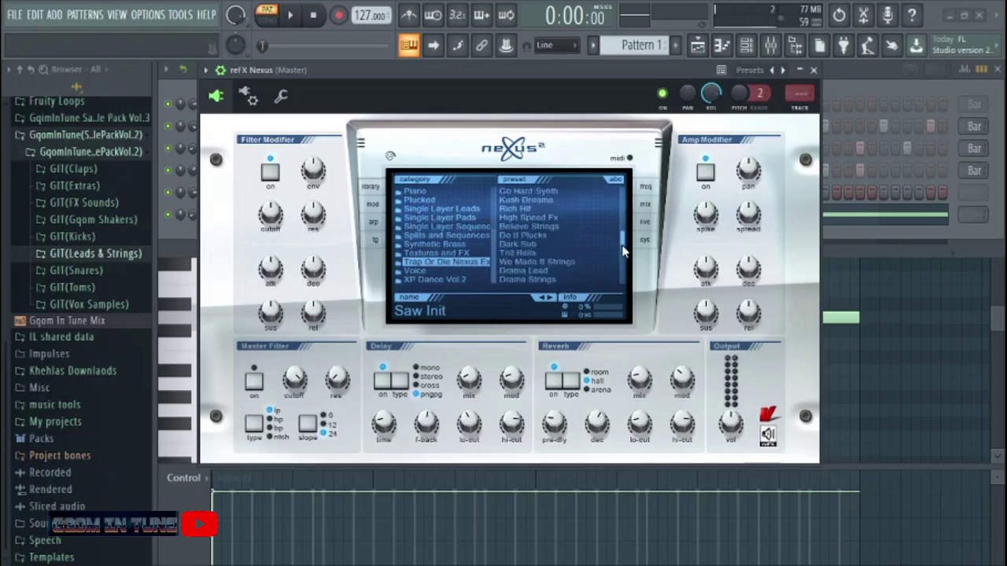
{"action": "left_click", "coordinate": [520, 209]}
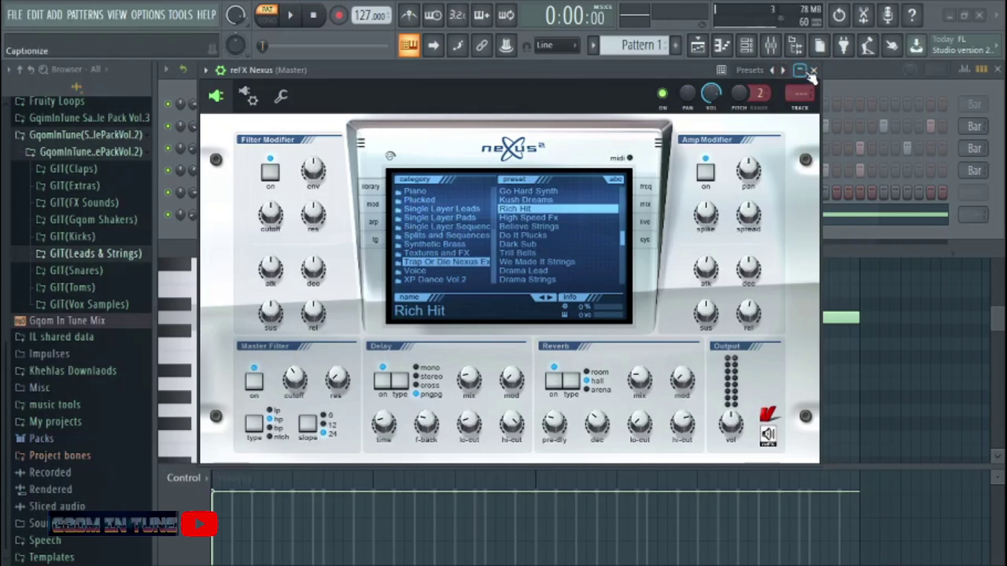
{"action": "left_click", "coordinate": [814, 70]}
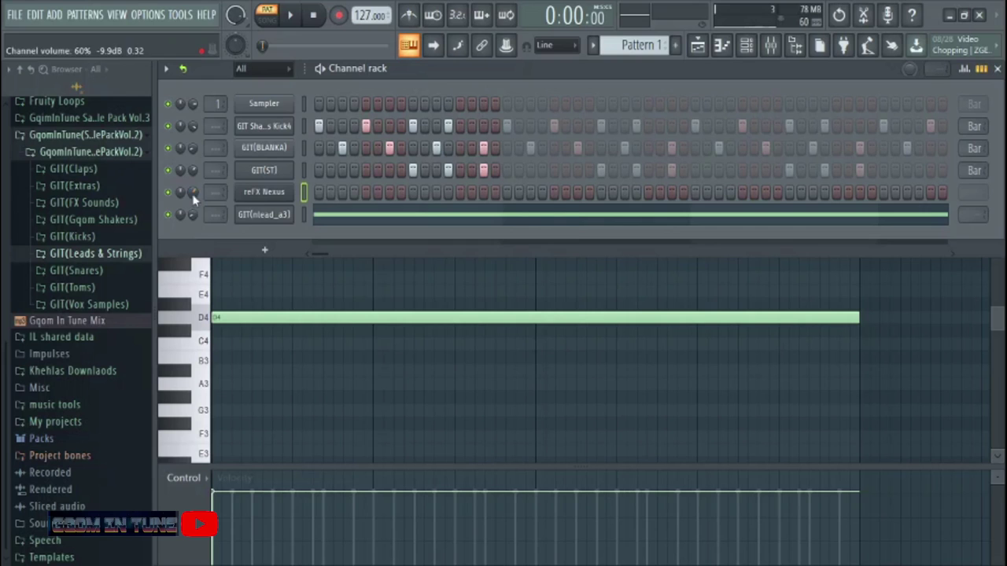
- Open the piano roll of the reFX Nexus channel and audition the D4 and D5 keys
{"action": "right_click", "coordinate": [290, 192]}
{"action": "left_click", "coordinate": [315, 191]}
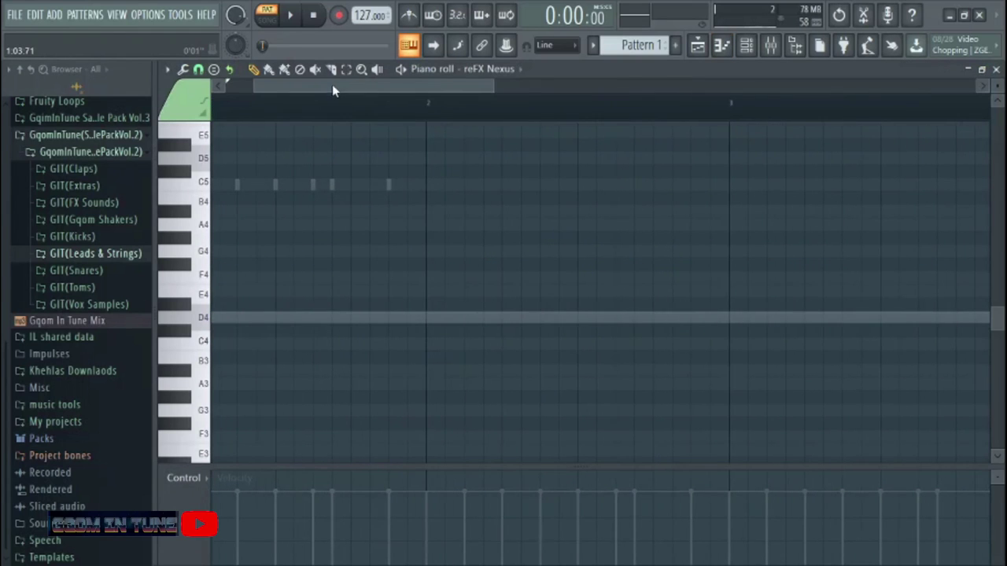
{"action": "scroll", "coordinate": [243, 108], "scroll_direction": "up", "scroll_amount": 4}
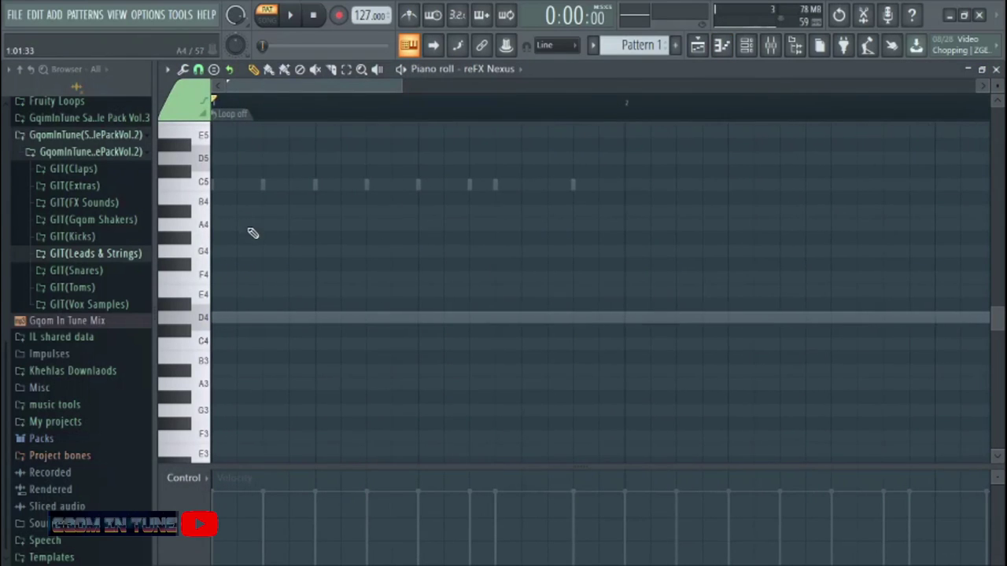
{"action": "scroll", "coordinate": [236, 244], "scroll_direction": "down", "scroll_amount": 2}
{"action": "scroll", "coordinate": [212, 276], "scroll_direction": "up", "scroll_amount": 6}
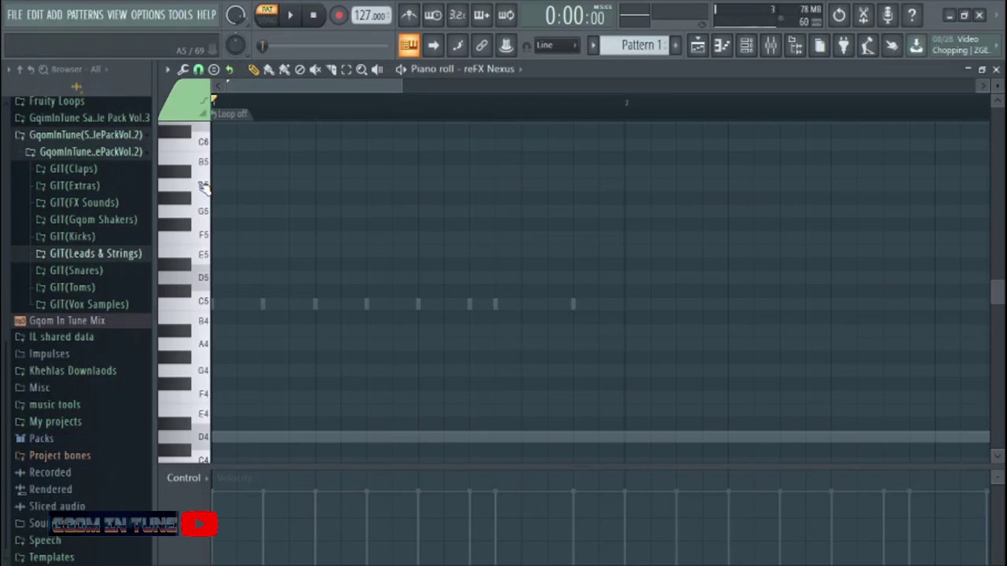
{"action": "scroll", "coordinate": [205, 209], "scroll_direction": "down", "scroll_amount": 3}
{"action": "scroll", "coordinate": [200, 299], "scroll_direction": "up", "scroll_amount": 3}
{"action": "scroll", "coordinate": [209, 272], "scroll_direction": "down", "scroll_amount": 1}
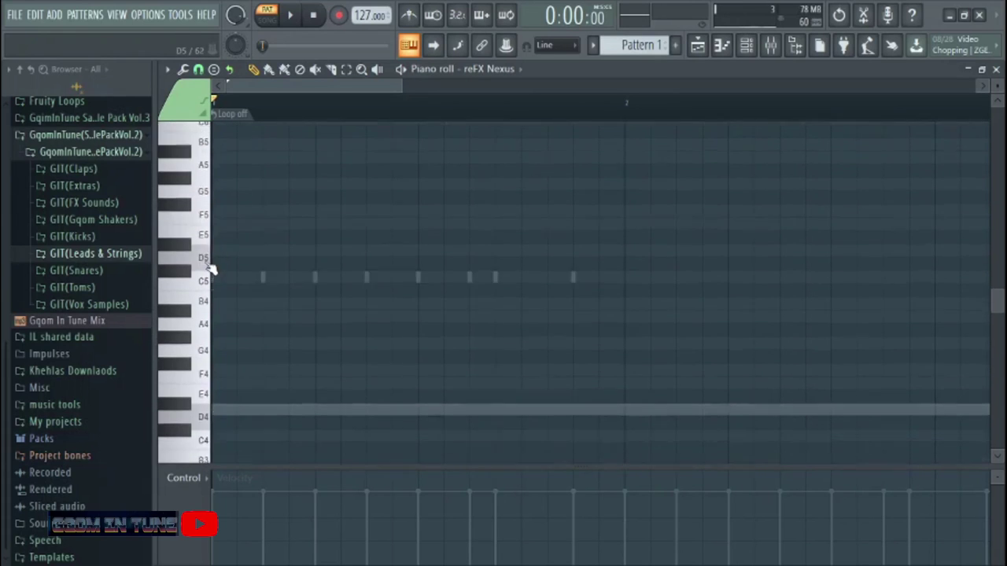
{"action": "scroll", "coordinate": [208, 236], "scroll_direction": "down", "scroll_amount": 5}
{"action": "left_click", "coordinate": [204, 322]}
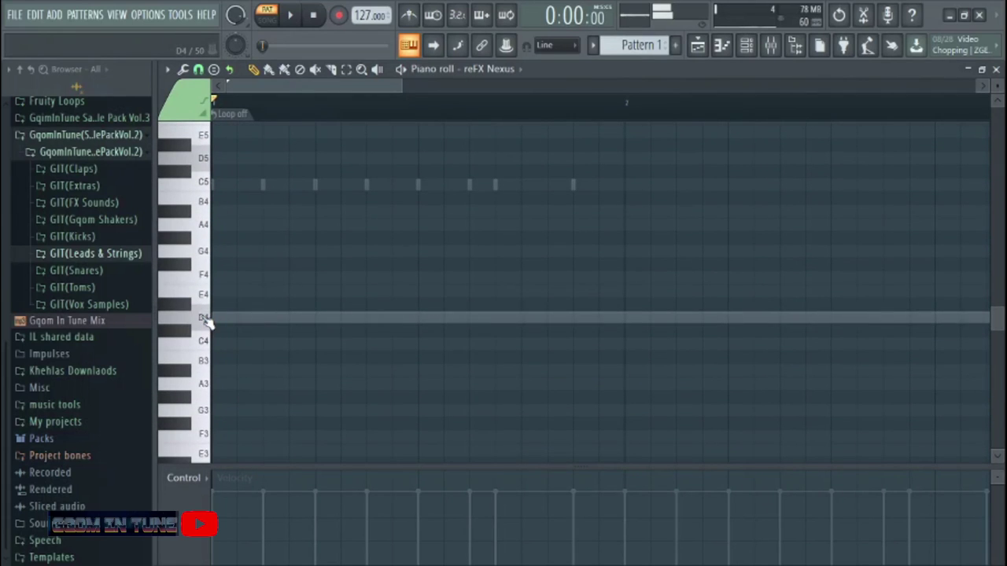
{"action": "left_click", "coordinate": [206, 321]}
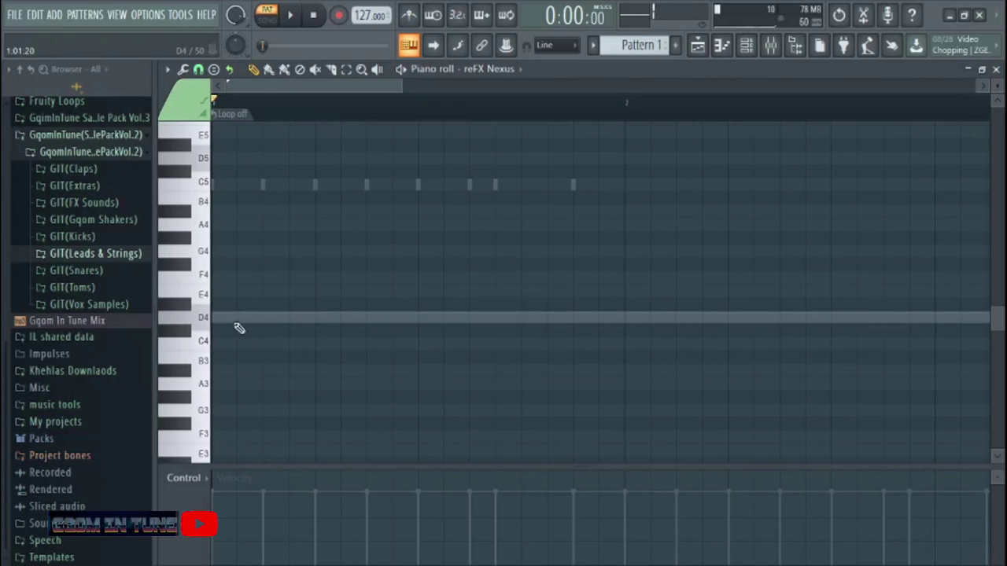
{"action": "scroll", "coordinate": [228, 330], "scroll_direction": "up", "scroll_amount": 2}
{"action": "scroll", "coordinate": [181, 218], "scroll_direction": "up", "scroll_amount": 4}
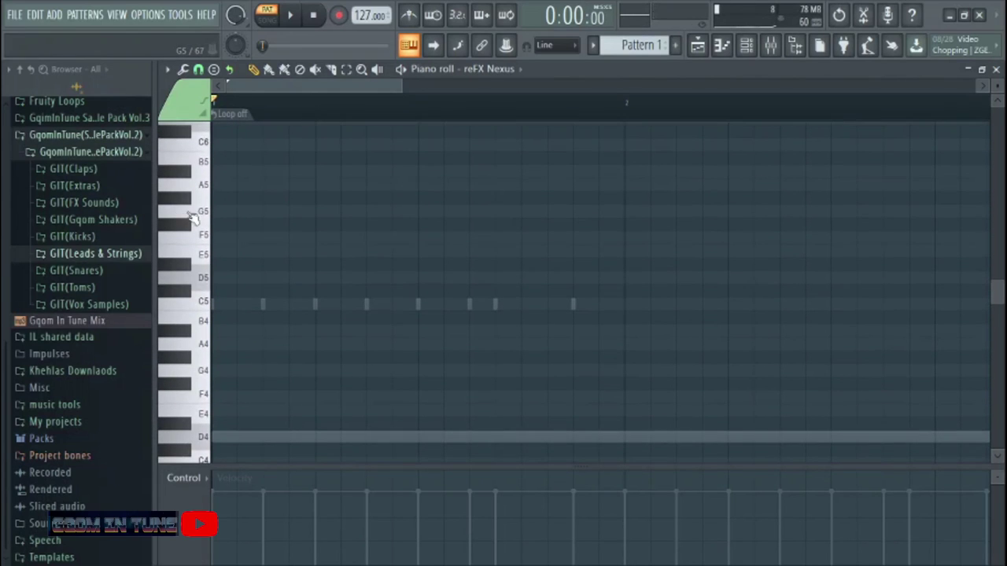
{"action": "left_click", "coordinate": [208, 281]}
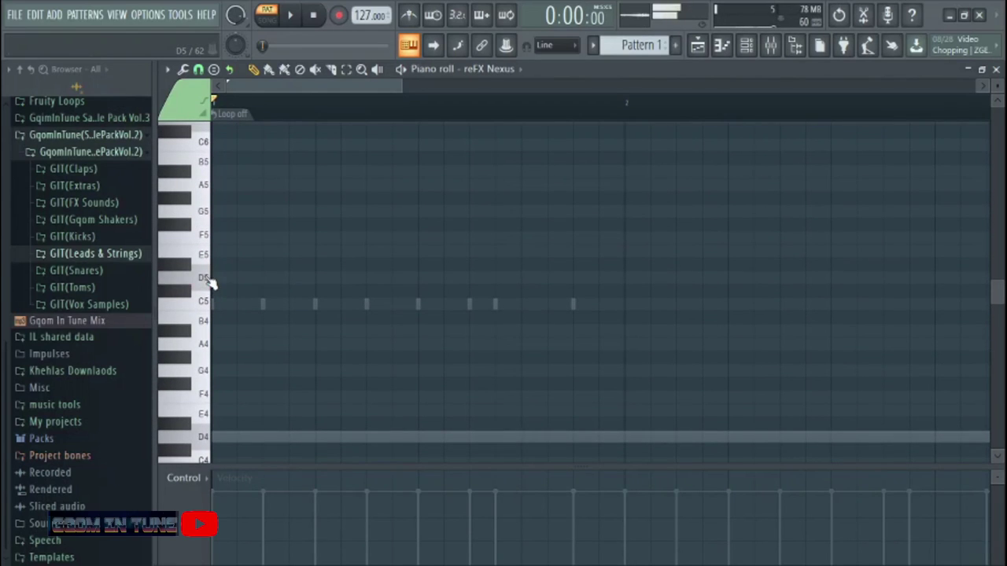
- Place a D5 note on step 3 of the first bar and make it two steps long
{"action": "left_click", "coordinate": [276, 281]}
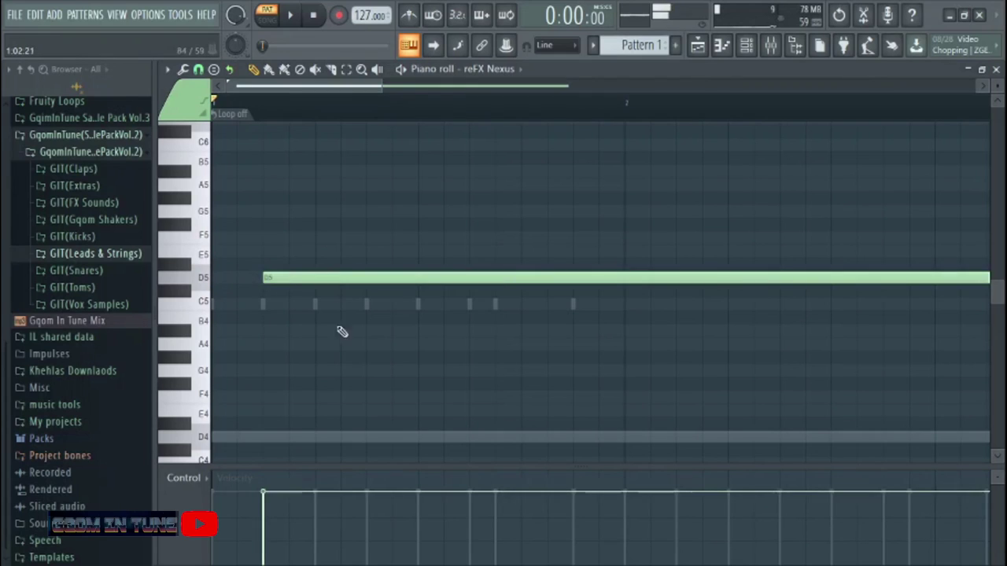
{"action": "key", "text": "ctrl+q"}
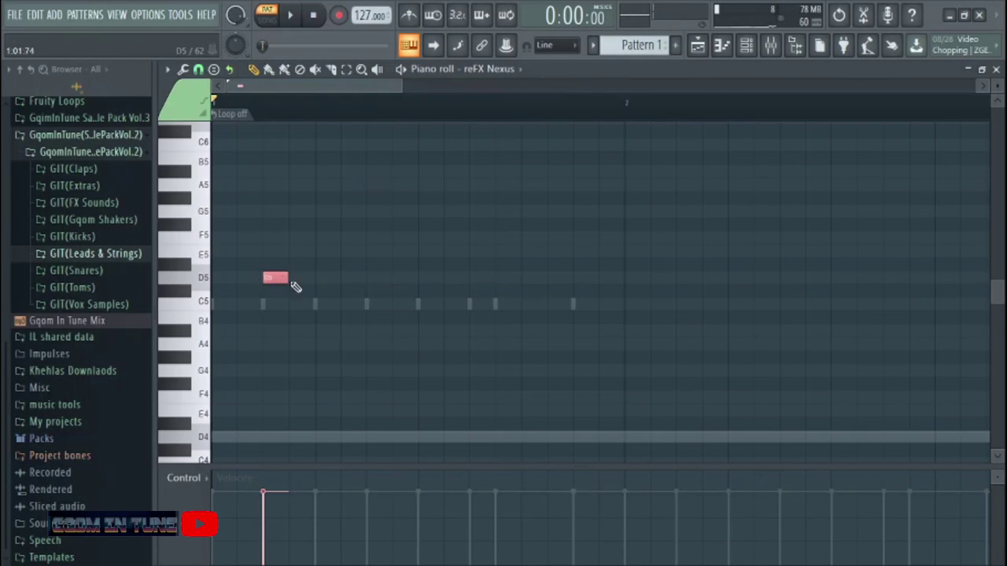
{"action": "left_click_drag", "start_coordinate": [289, 280], "coordinate": [313, 281]}
{"action": "left_click", "coordinate": [367, 313]}
{"action": "right_click", "coordinate": [367, 313]}
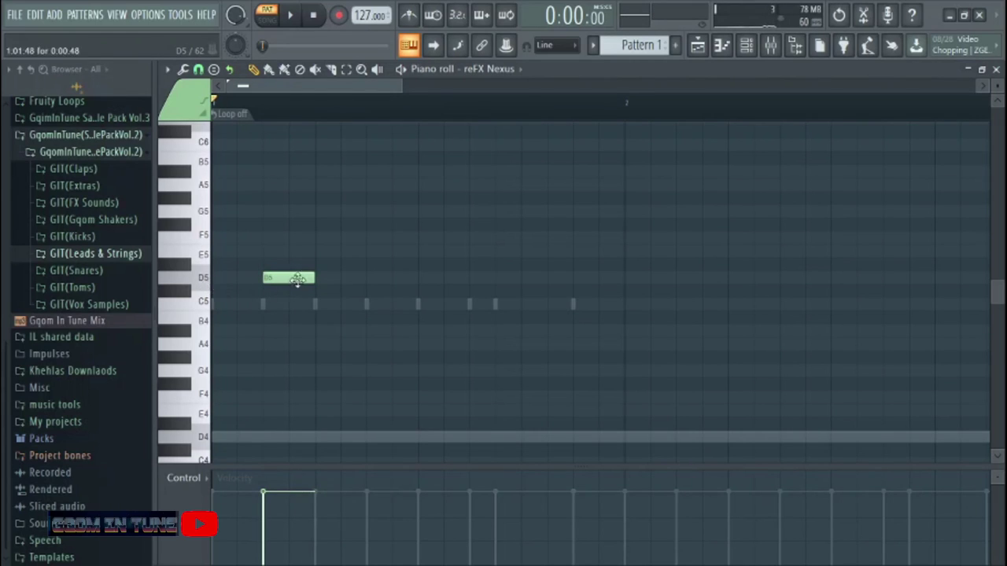
- Add F5 and A5 notes of the same length above the D5 note to build a D minor chord
{"action": "scroll", "coordinate": [247, 307], "scroll_direction": "up", "scroll_amount": 2}
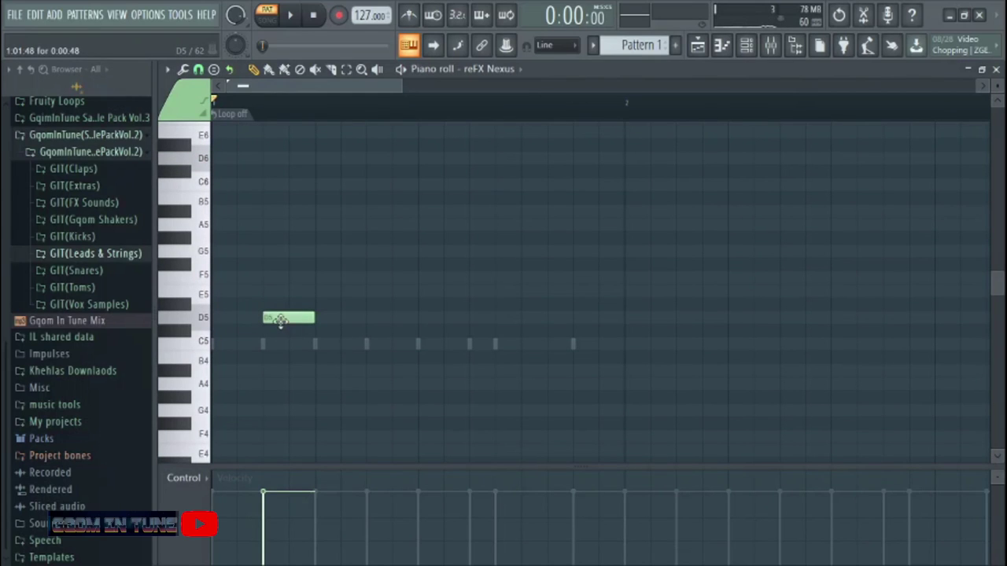
{"action": "left_click", "coordinate": [274, 316]}
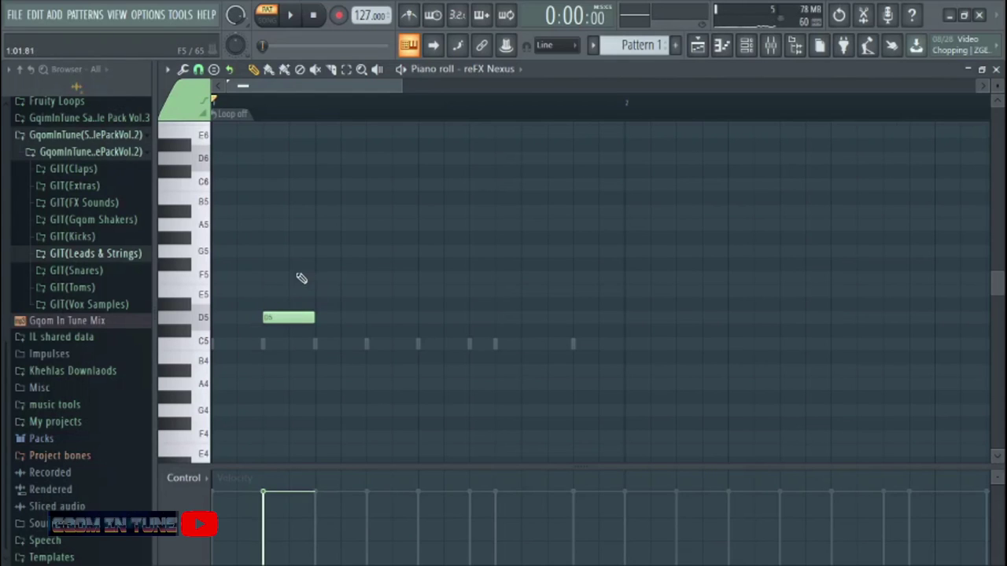
{"action": "left_click", "coordinate": [270, 277]}
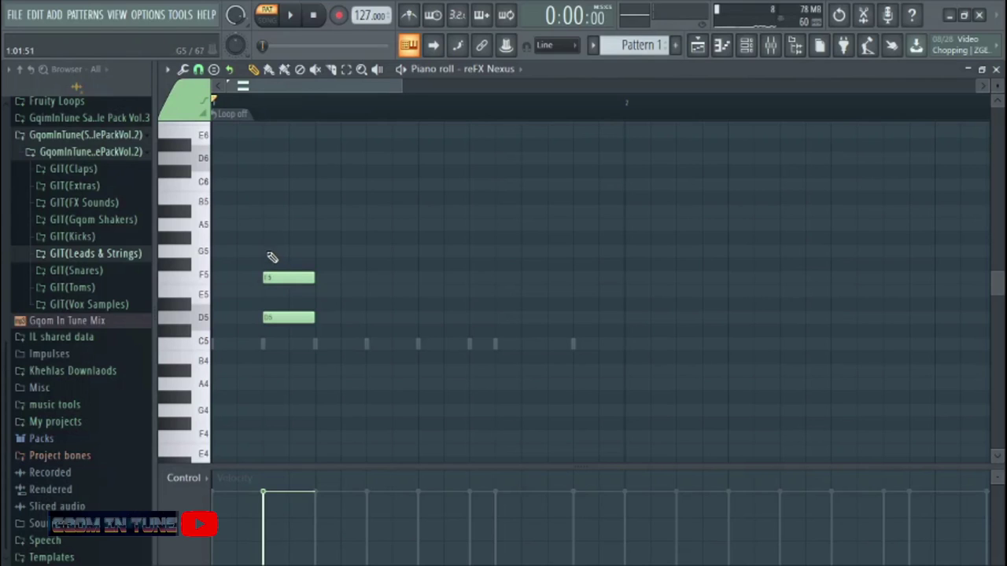
{"action": "left_click", "coordinate": [285, 226]}
{"action": "scroll", "coordinate": [286, 116], "scroll_direction": "down", "scroll_amount": 2}
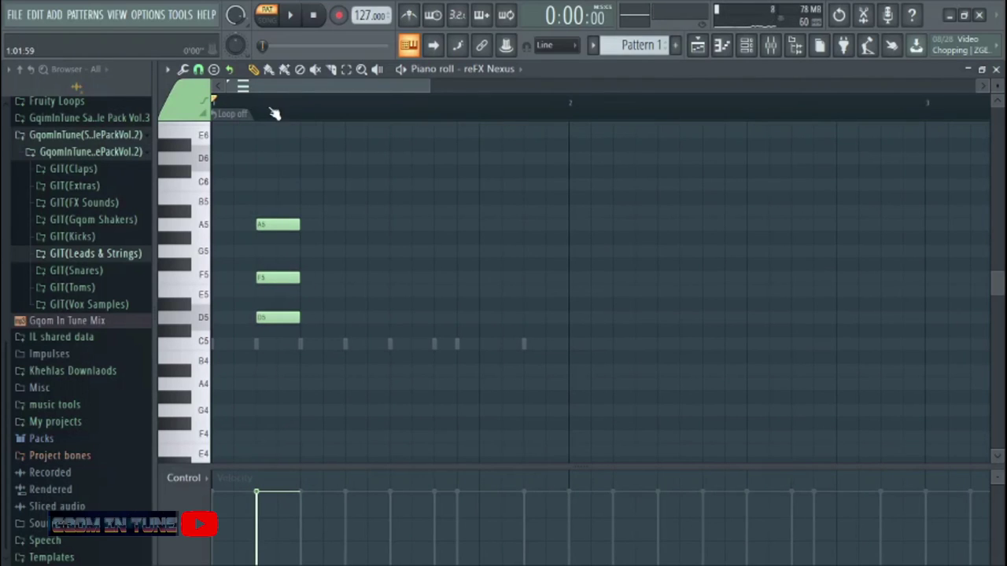
- Check the scale highlighting for root note D in Minor Natural (Aeolian) and audition the keys D5, E5, F5 and G5
{"action": "left_click", "coordinate": [166, 69]}
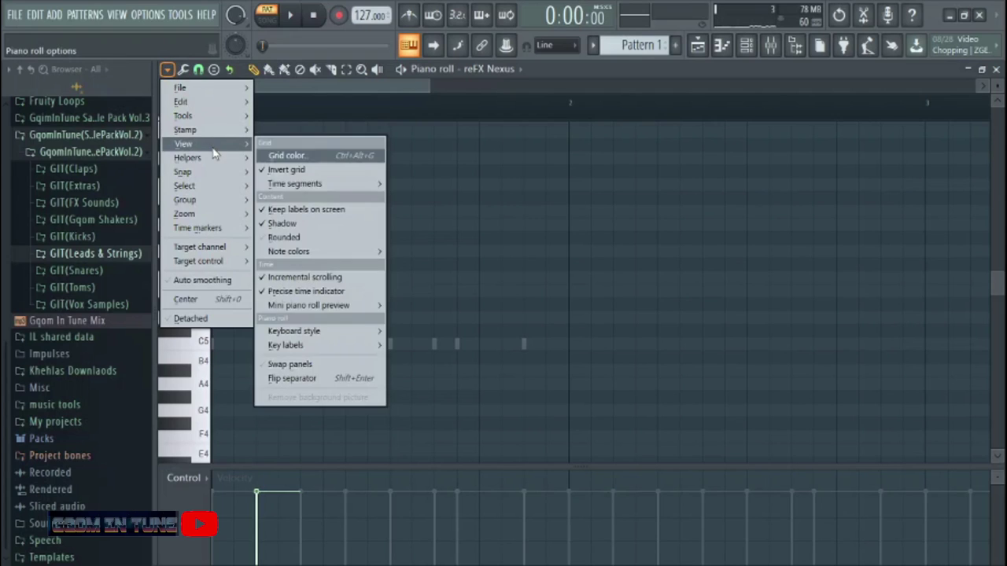
{"action": "mouse_move", "coordinate": [205, 157]}
{"action": "mouse_move", "coordinate": [331, 172]}
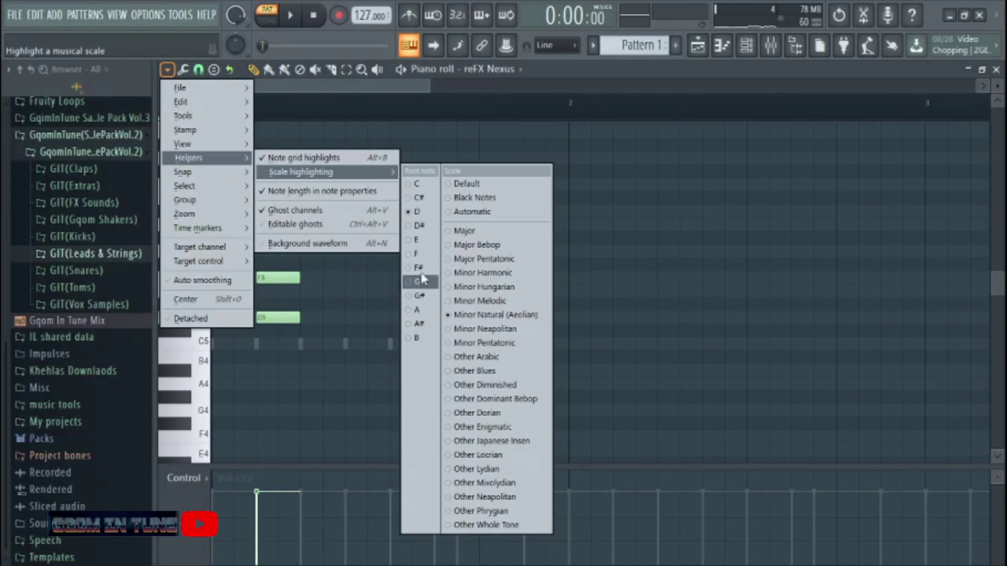
{"action": "left_click", "coordinate": [417, 211]}
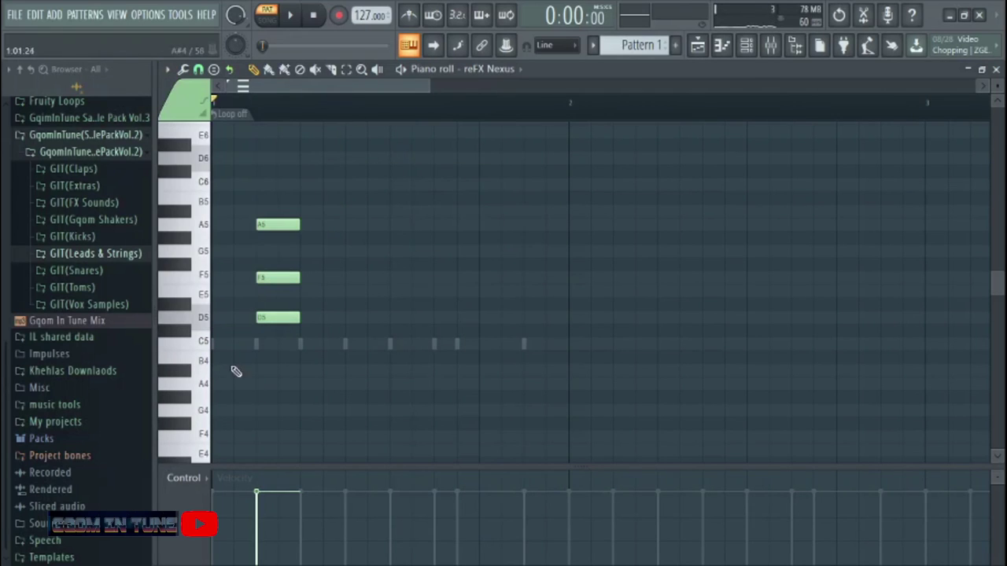
{"action": "left_click", "coordinate": [206, 323]}
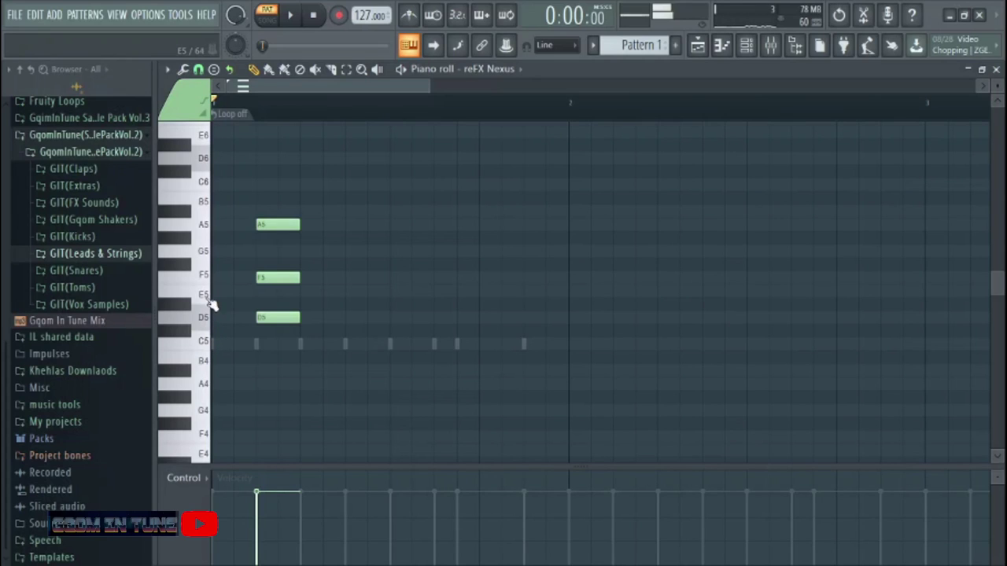
{"action": "left_click", "coordinate": [206, 294]}
{"action": "left_click", "coordinate": [209, 275]}
{"action": "left_click", "coordinate": [210, 255]}
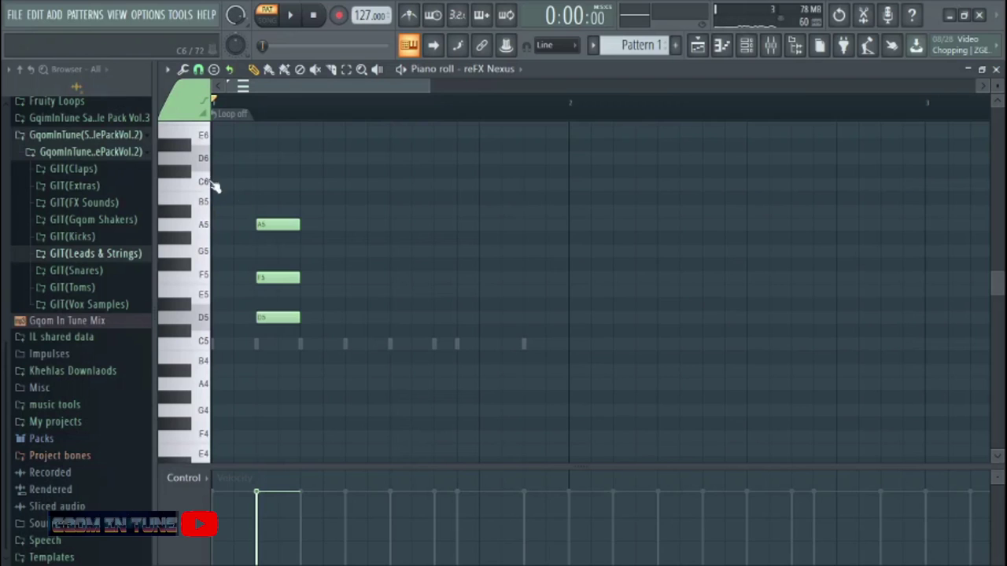
{"action": "scroll", "coordinate": [336, 112], "scroll_direction": "down", "scroll_amount": 2}
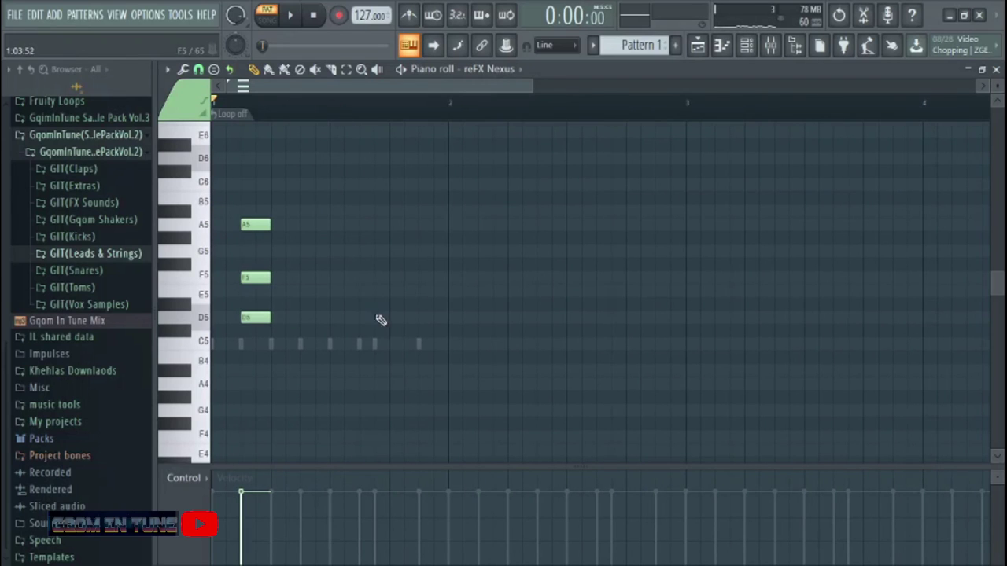
{"action": "left_click_drag", "start_coordinate": [403, 404], "coordinate": [317, 221]}
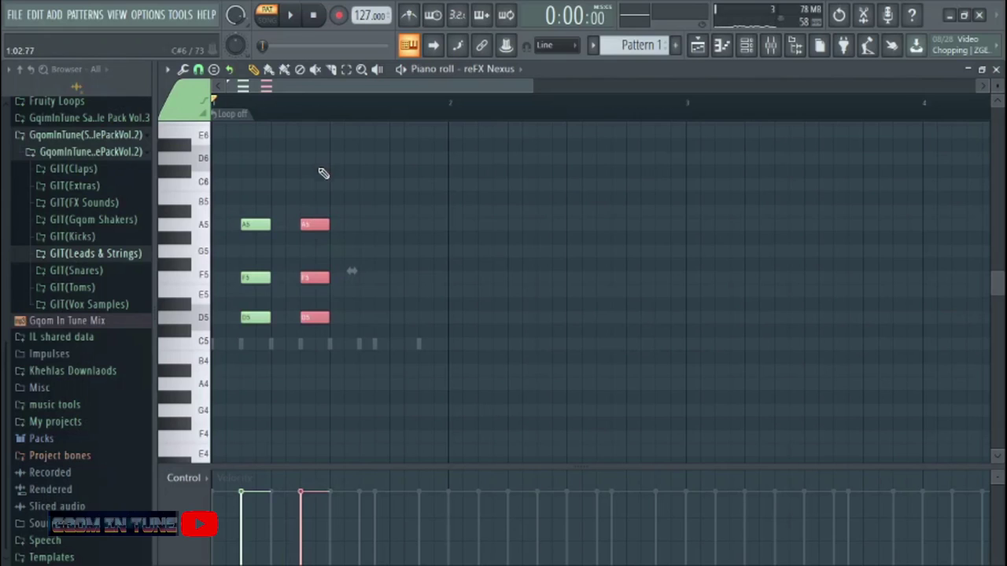
{"action": "right_click", "coordinate": [317, 226]}
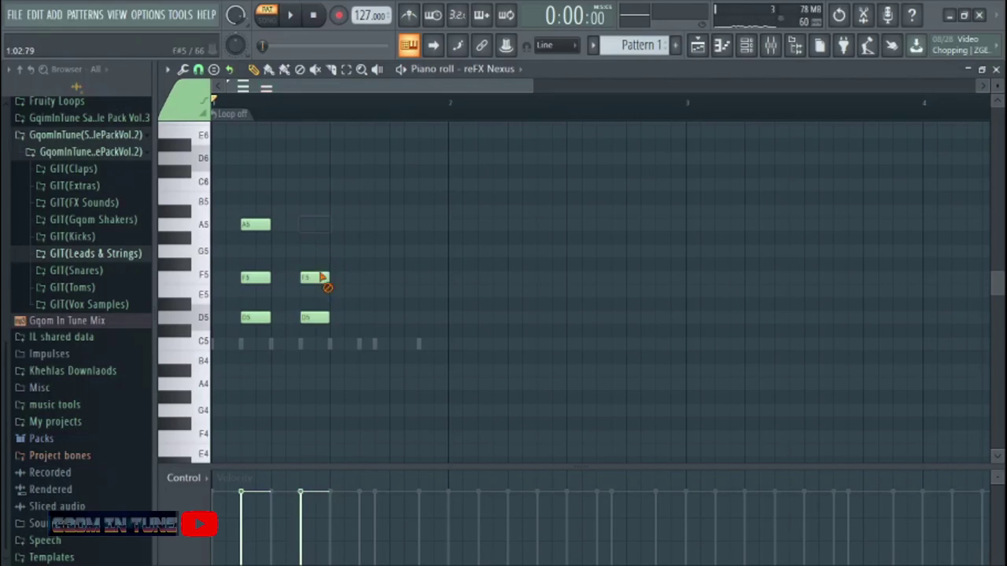
{"action": "right_click", "coordinate": [322, 276]}
{"action": "right_click", "coordinate": [322, 317]}
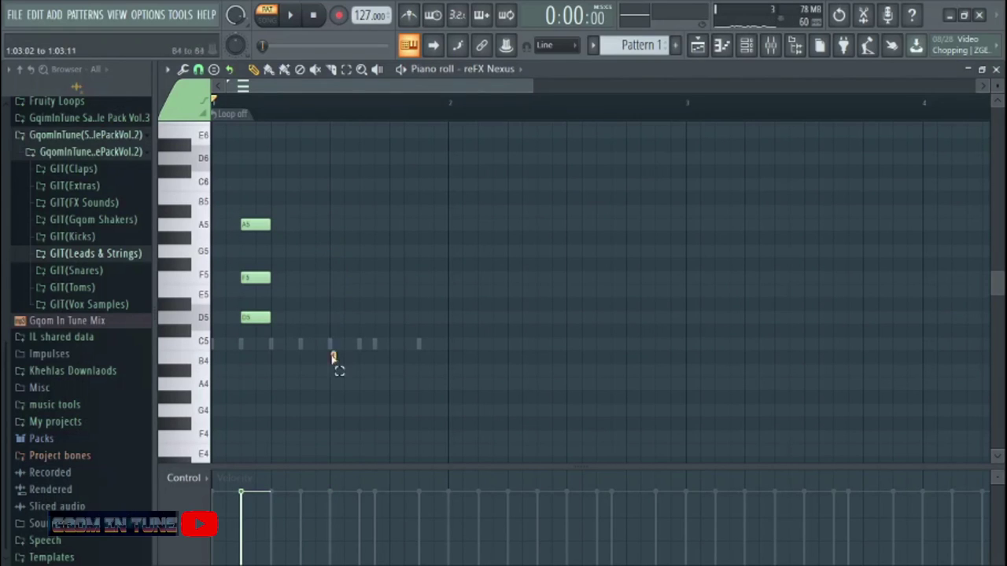
- Copy the D minor chord to steps 7, 11 and 15 of the first bar
{"action": "left_click_drag", "start_coordinate": [336, 365], "coordinate": [244, 164]}
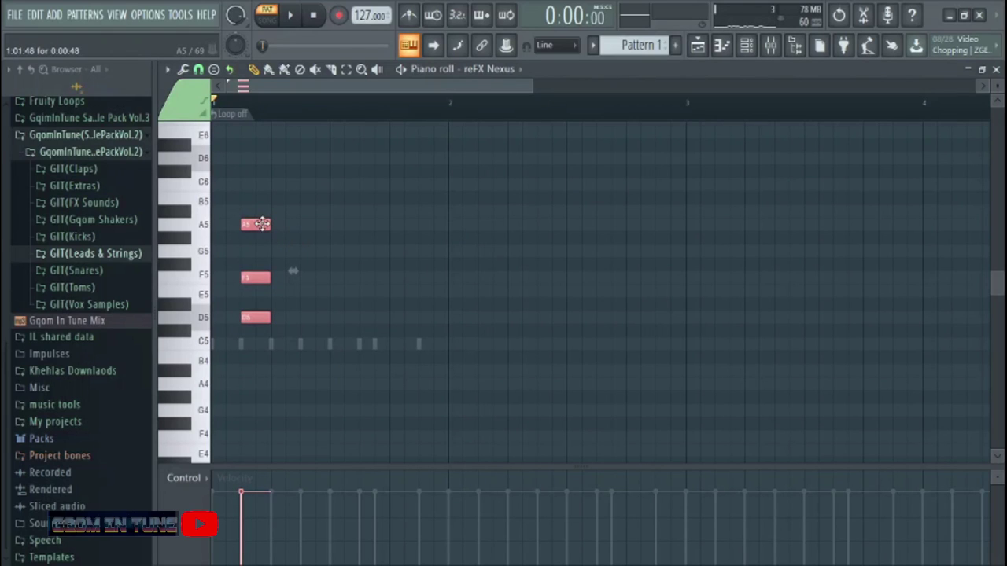
{"action": "left_click_drag", "start_coordinate": [254, 224], "coordinate": [353, 226]}
{"action": "scroll", "coordinate": [307, 154], "scroll_direction": "down", "scroll_amount": 2}
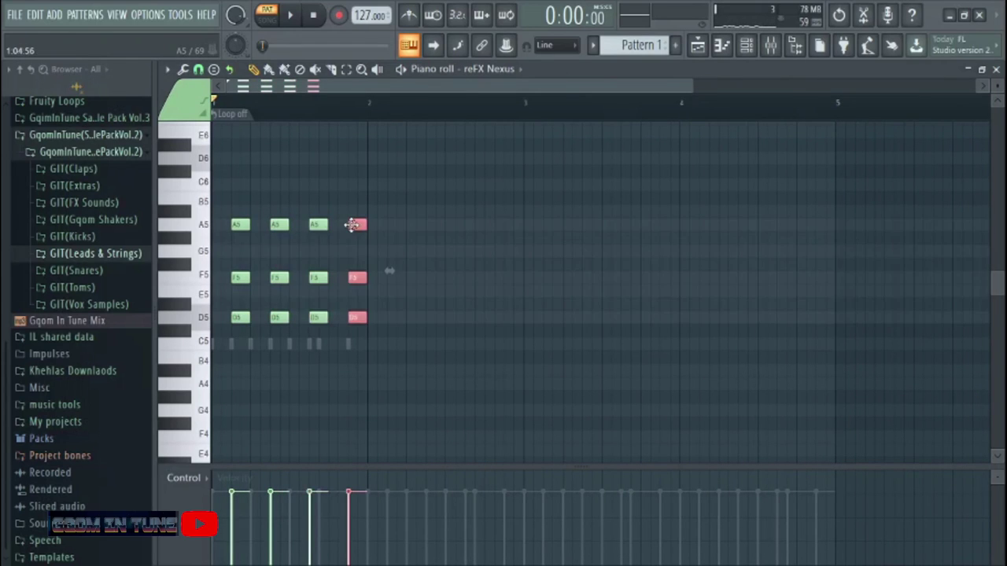
- Repeat the first bar's four chords through bar 4 and duplicate those four bars across bars 5 to 8
{"action": "left_click_drag", "start_coordinate": [461, 386], "coordinate": [236, 203]}
{"action": "scroll", "coordinate": [288, 113], "scroll_direction": "down", "scroll_amount": 2}
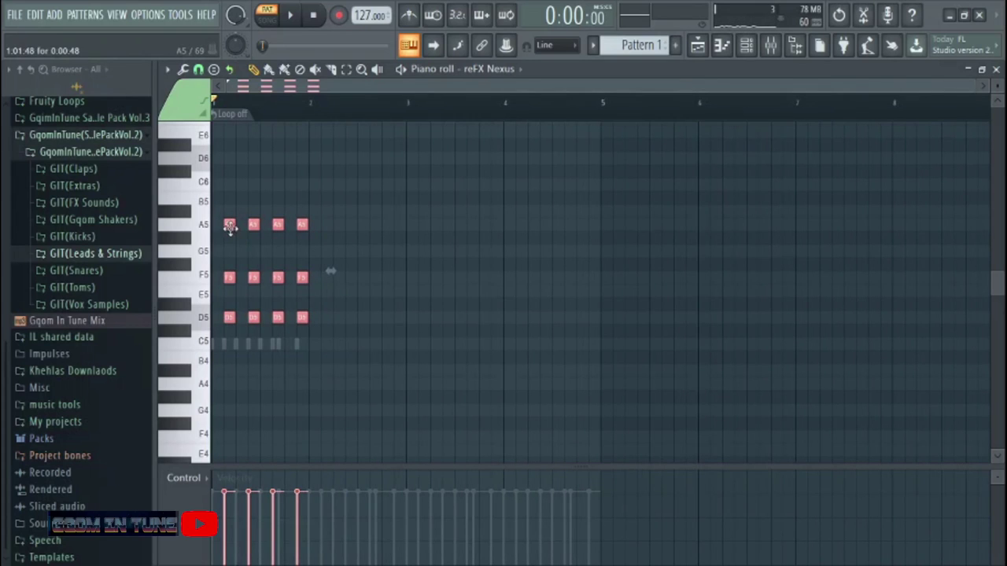
{"action": "left_click_drag", "start_coordinate": [425, 402], "coordinate": [226, 206]}
{"action": "left_click_drag", "start_coordinate": [229, 224], "coordinate": [512, 226]}
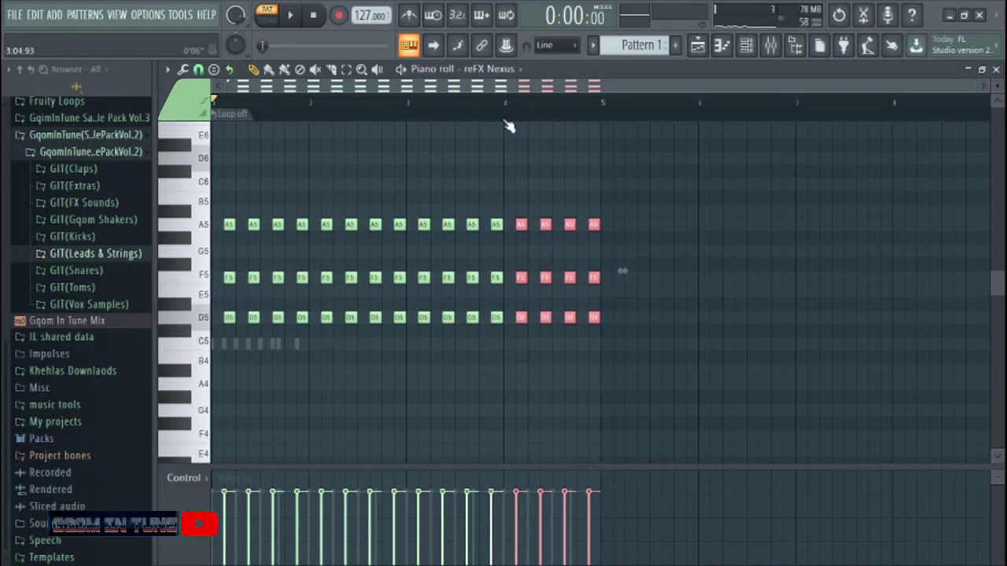
{"action": "mouse_move", "coordinate": [709, 427]}
{"action": "left_mouse_down"}
{"action": "mouse_move", "coordinate": [315, 292]}
{"action": "mouse_move", "coordinate": [227, 207]}
{"action": "mouse_move", "coordinate": [231, 222]}
{"action": "mouse_move", "coordinate": [901, 224]}
{"action": "mouse_move", "coordinate": [618, 221]}
{"action": "left_mouse_up"}
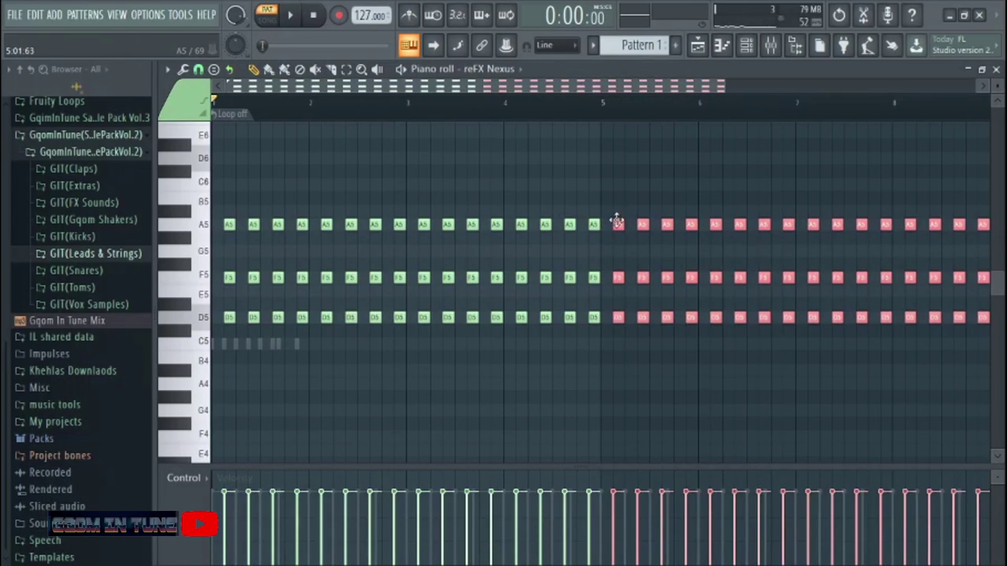
{"action": "scroll", "coordinate": [603, 107], "scroll_direction": "down", "scroll_amount": 2}
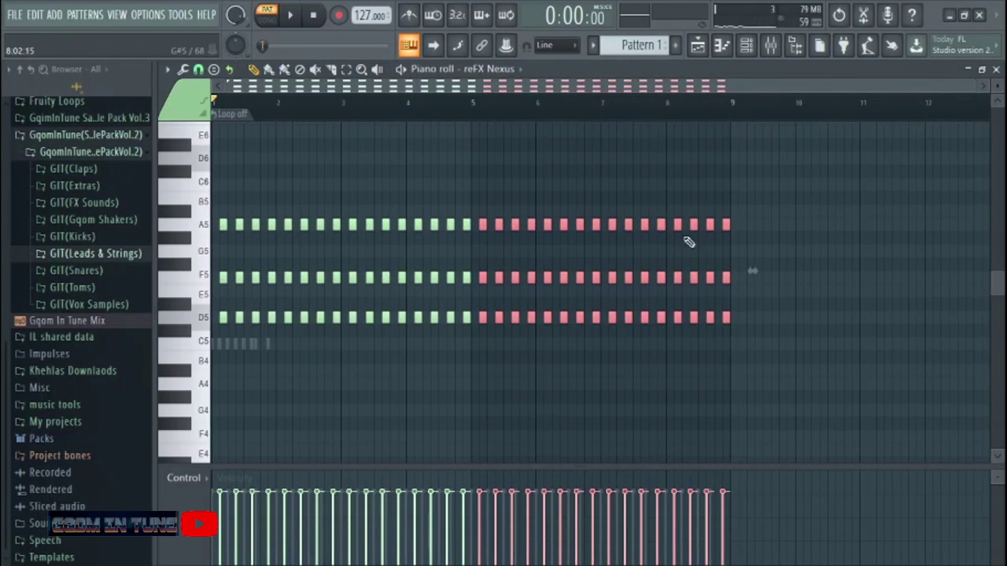
- Extend the D4 note of the GIT(nlead_a3) channel to the end of bar 8 in its piano roll
{"action": "left_click", "coordinate": [746, 45]}
{"action": "left_click", "coordinate": [368, 224]}
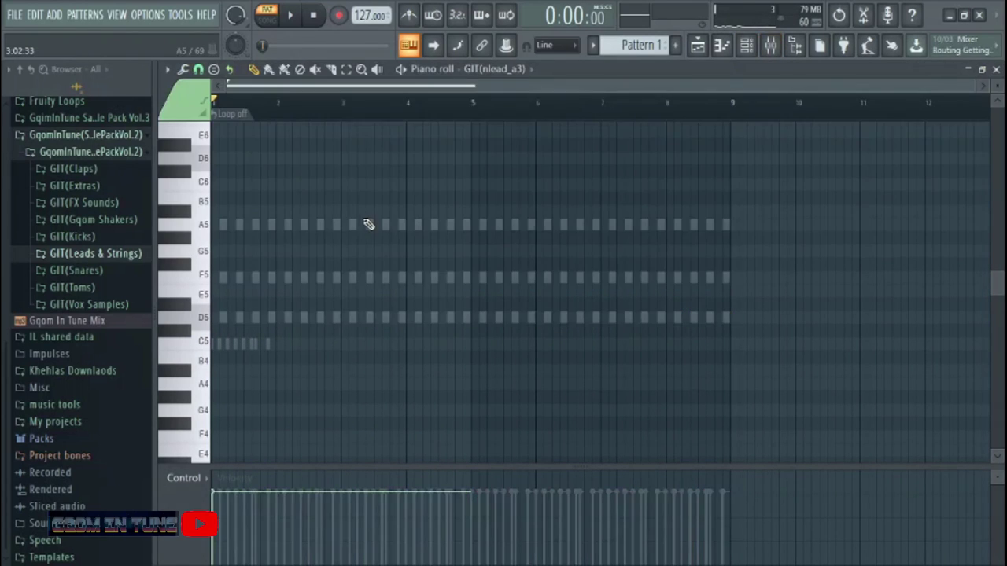
{"action": "scroll", "coordinate": [496, 312], "scroll_direction": "down", "scroll_amount": 4}
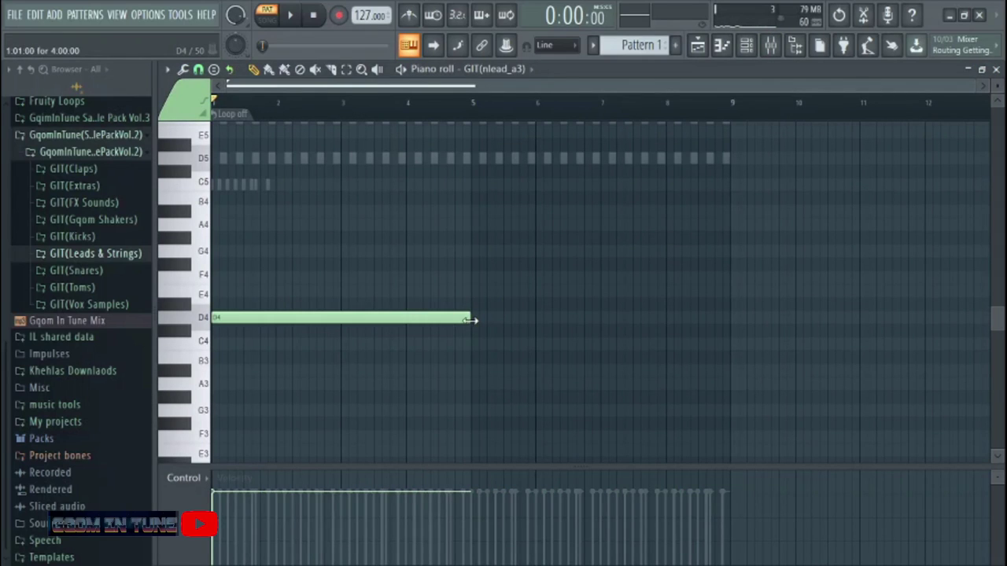
{"action": "left_click_drag", "start_coordinate": [470, 320], "coordinate": [695, 331]}
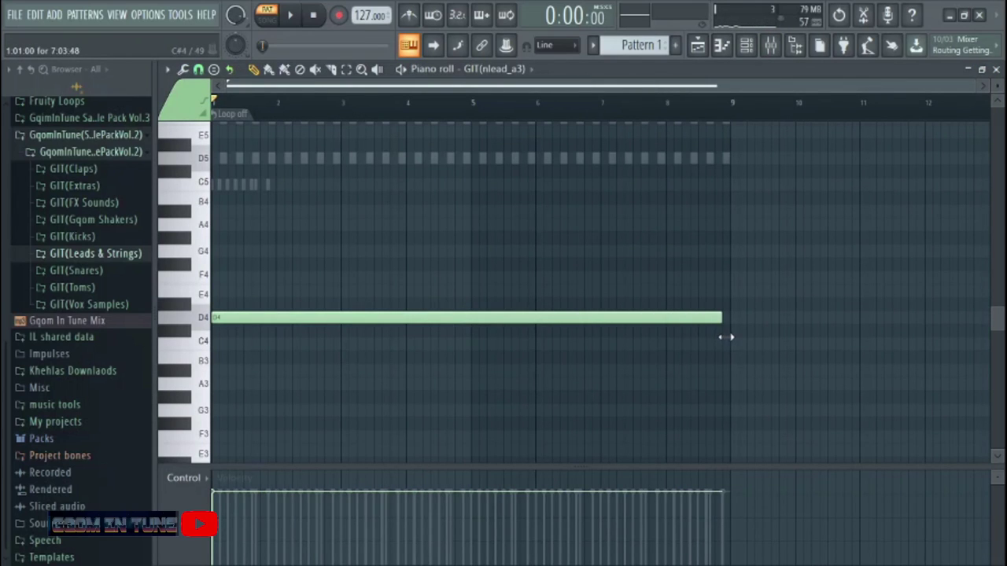
{"action": "left_click", "coordinate": [746, 44]}
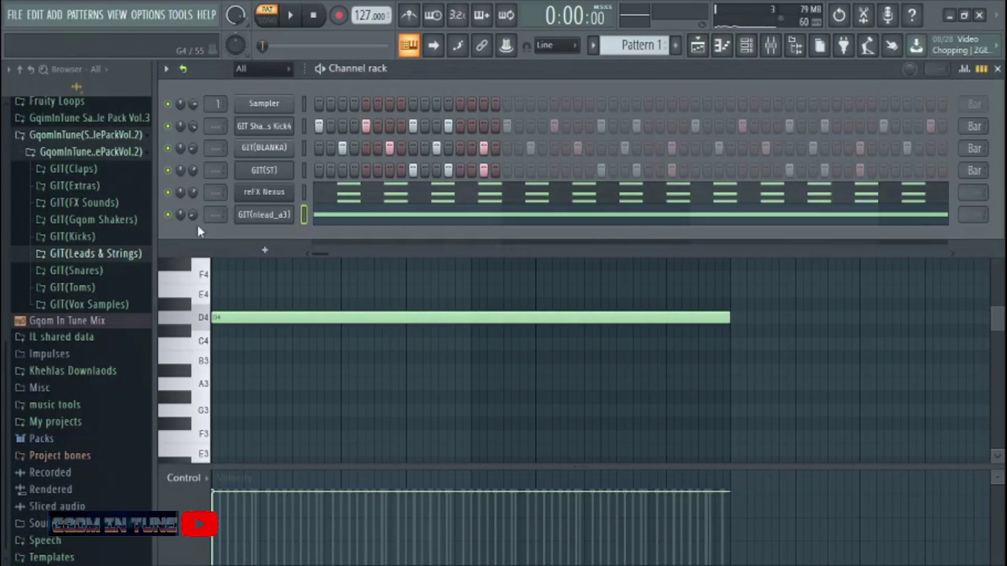
{"action": "left_click", "coordinate": [409, 220]}
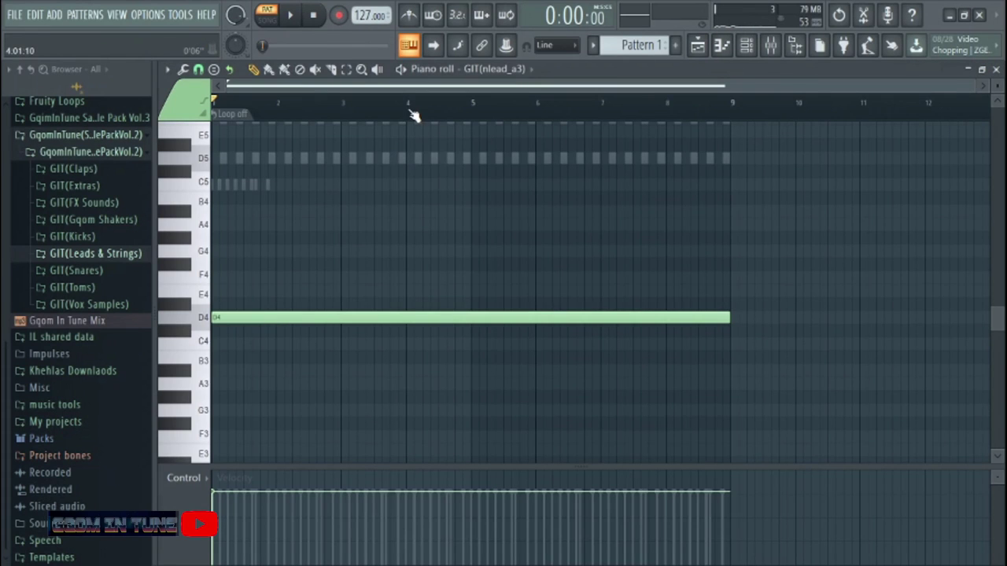
- Look over the GIT(nlead_a3) piano roll against the ghost notes of the other channels and play back the pattern
{"action": "scroll", "coordinate": [217, 244], "scroll_direction": "up", "scroll_amount": 5}
{"action": "scroll", "coordinate": [301, 250], "scroll_direction": "down", "scroll_amount": 5}
{"action": "left_click_drag", "start_coordinate": [755, 116], "coordinate": [708, 271]}
{"action": "scroll", "coordinate": [718, 117], "scroll_direction": "down", "scroll_amount": 3}
{"action": "scroll", "coordinate": [182, 252], "scroll_direction": "up", "scroll_amount": 5}
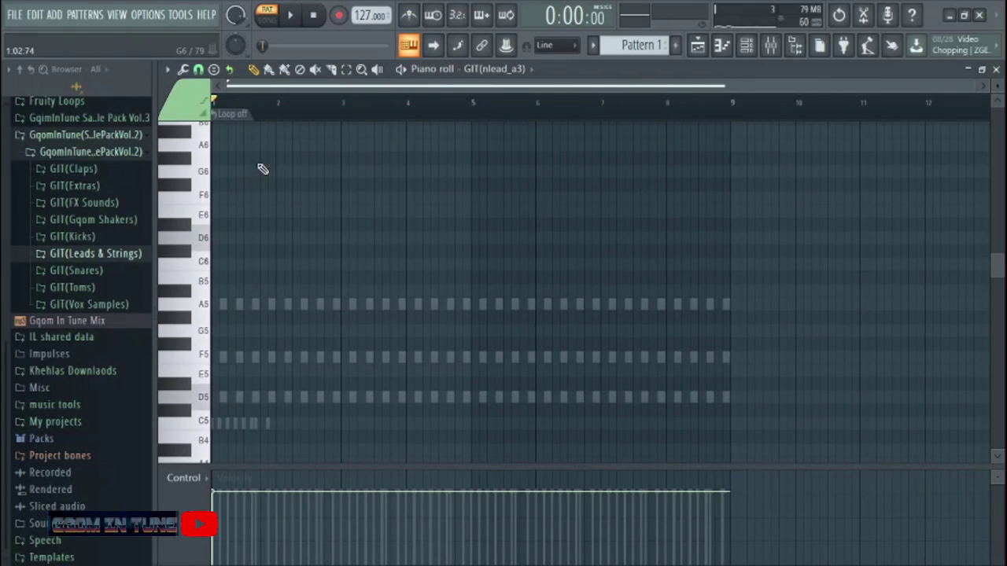
{"action": "scroll", "coordinate": [573, 164], "scroll_direction": "down", "scroll_amount": 1}
{"action": "left_click", "coordinate": [746, 45]}
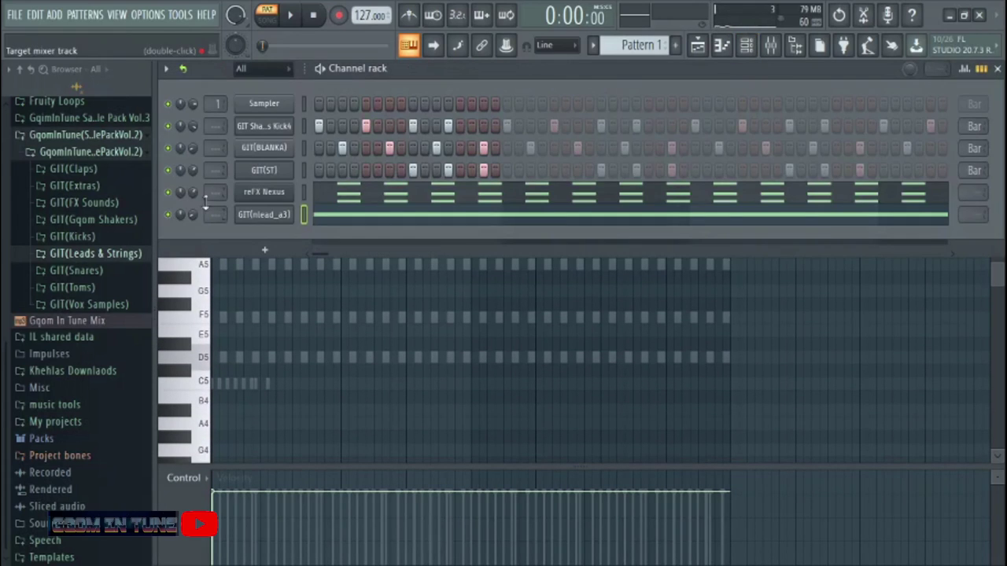
{"action": "key", "text": "space"}
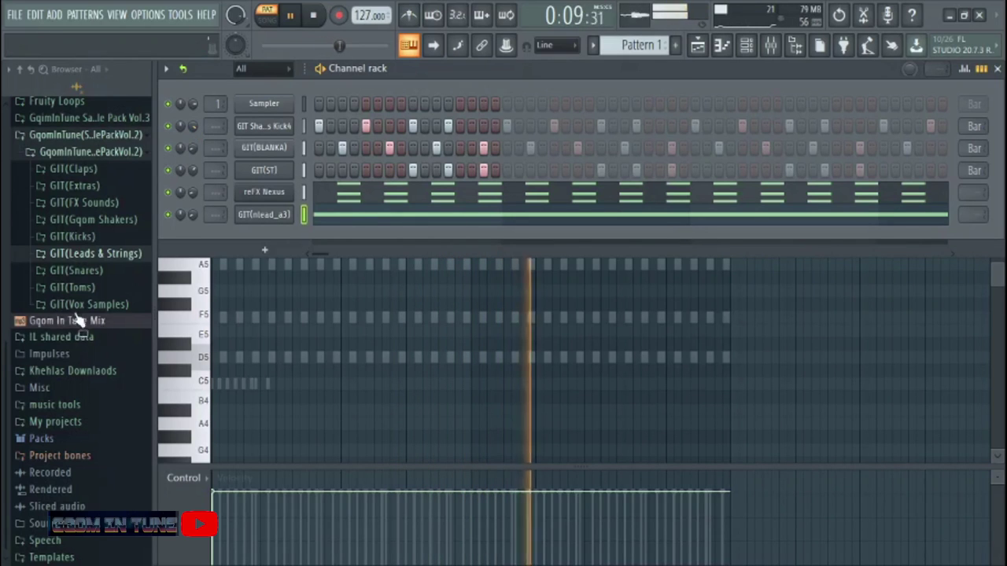
- Load the GIT(707 Tom) sample from the GIT(Toms) folder into a new channel and shorten its tail with a quick fade-out
{"action": "left_click", "coordinate": [98, 288]}
{"action": "right_click", "coordinate": [86, 303]}
{"action": "left_click", "coordinate": [135, 320]}
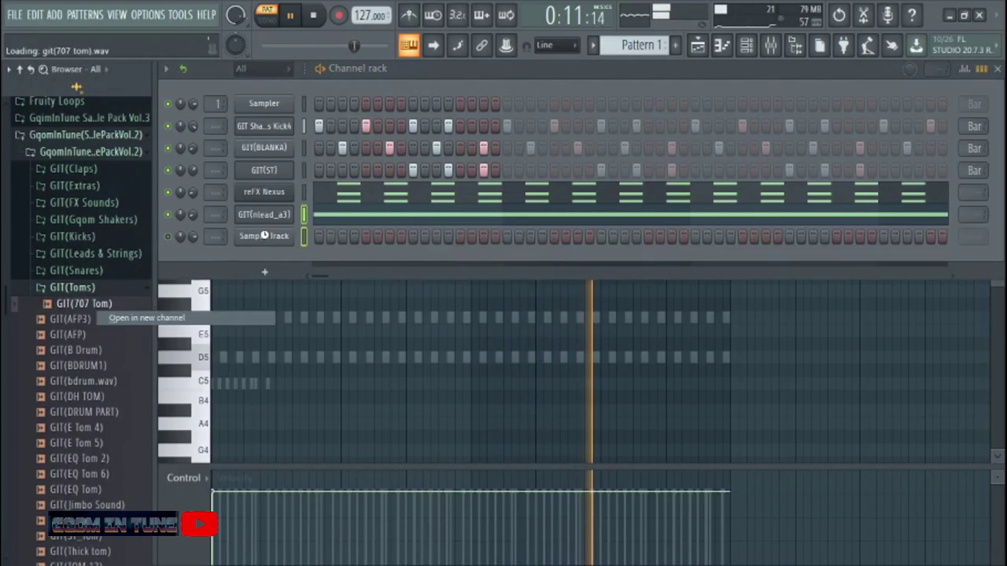
{"action": "left_click", "coordinate": [245, 236]}
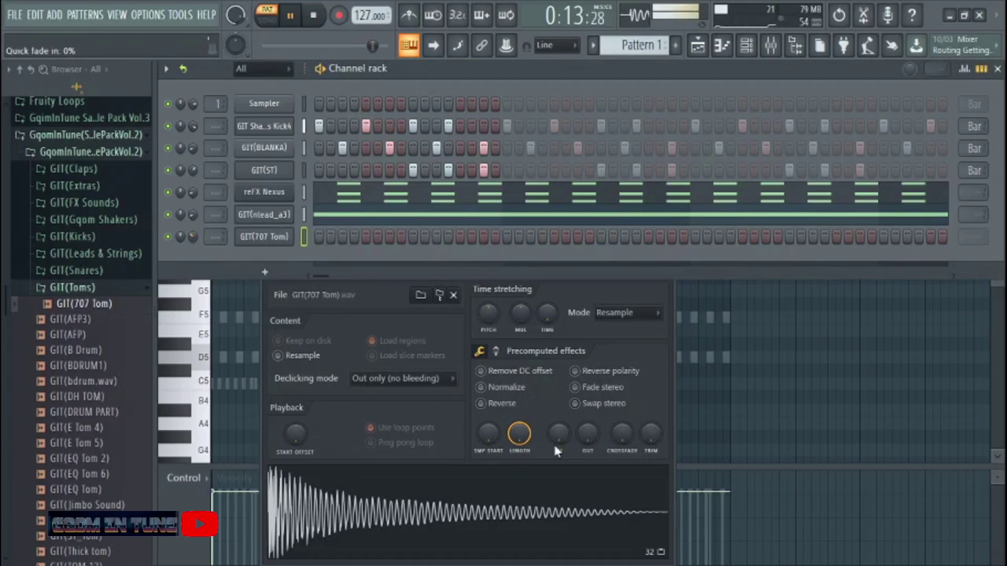
{"action": "left_click_drag", "start_coordinate": [587, 434], "coordinate": [586, 417]}
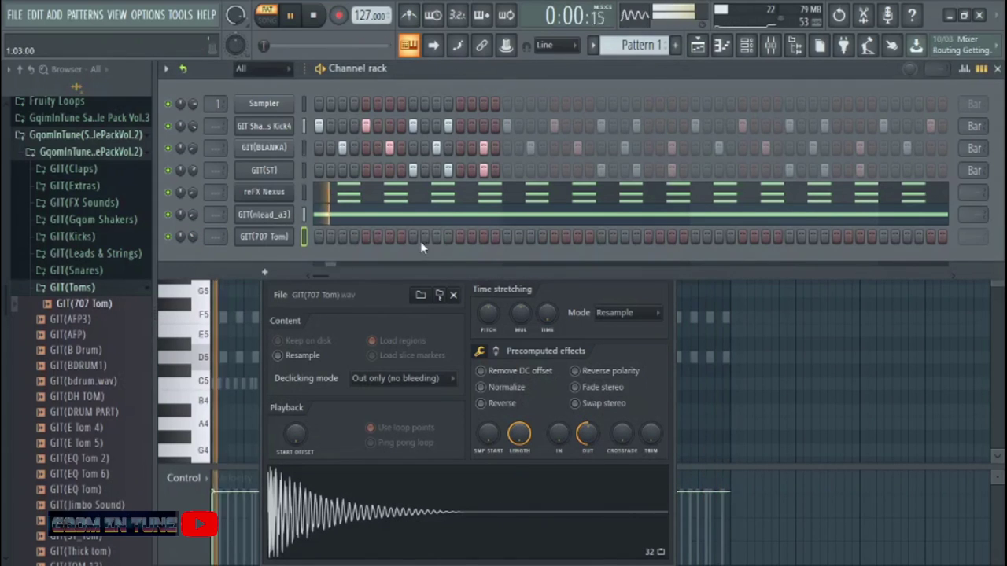
- Place a GIT(707 Tom) hit on step 7, loop the channel every bar and listen to the pattern
{"action": "key", "text": "space"}
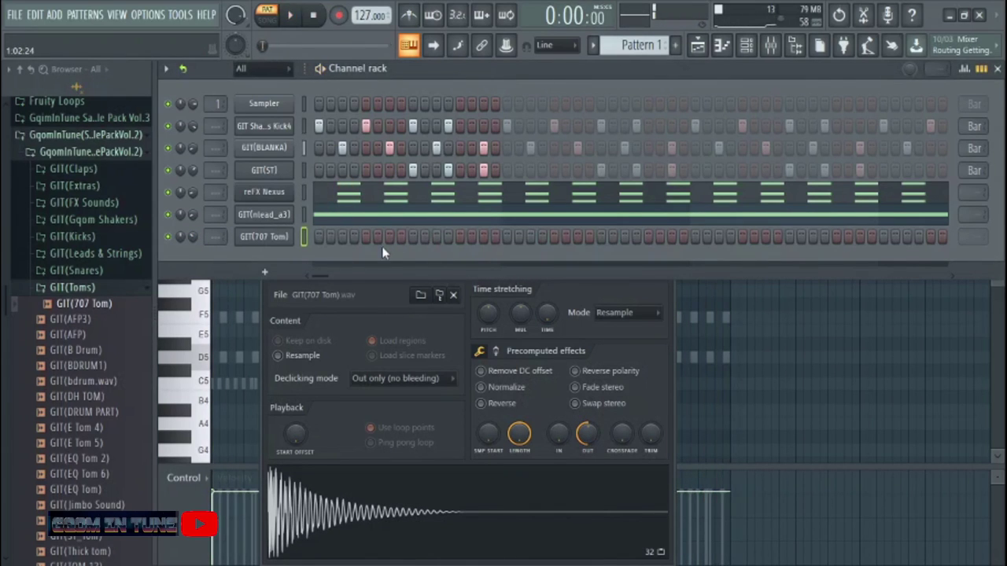
{"action": "key", "text": "space"}
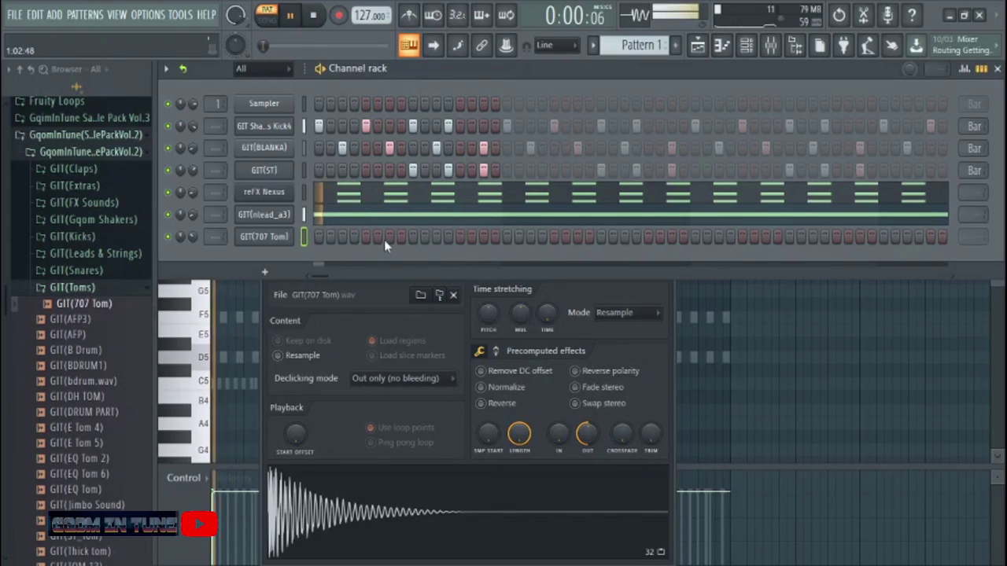
{"action": "left_click", "coordinate": [389, 236]}
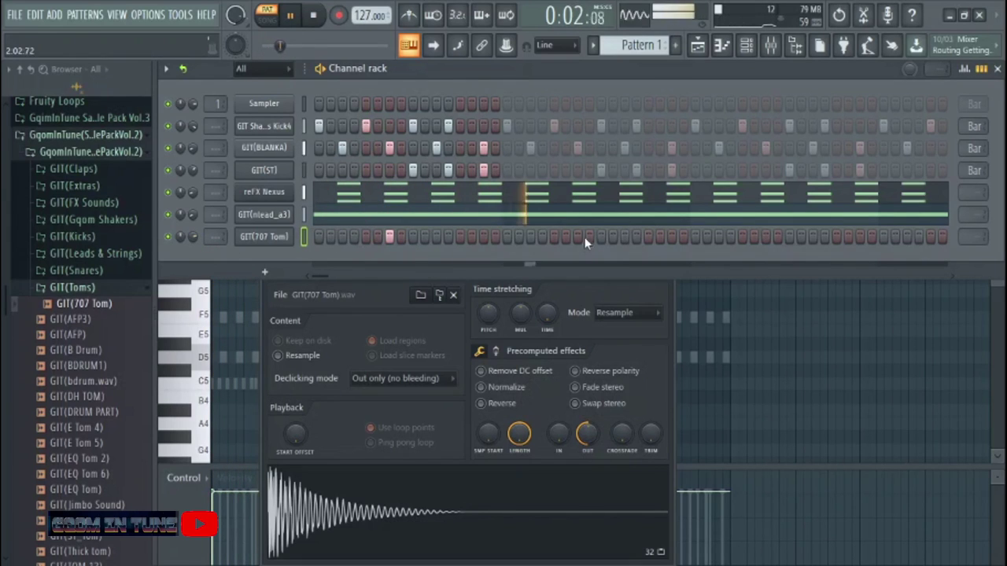
{"action": "left_click", "coordinate": [577, 236]}
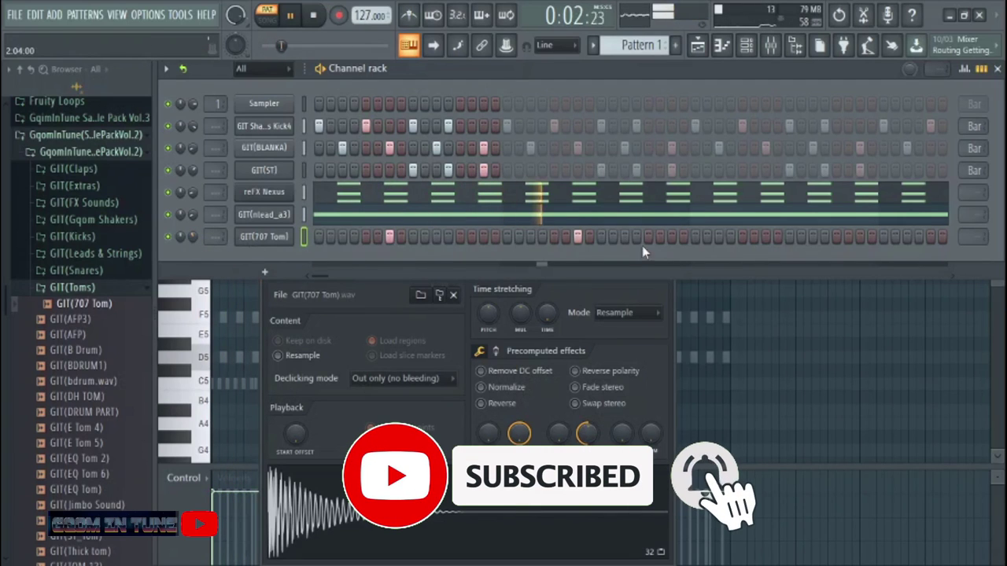
{"action": "left_click", "coordinate": [765, 236]}
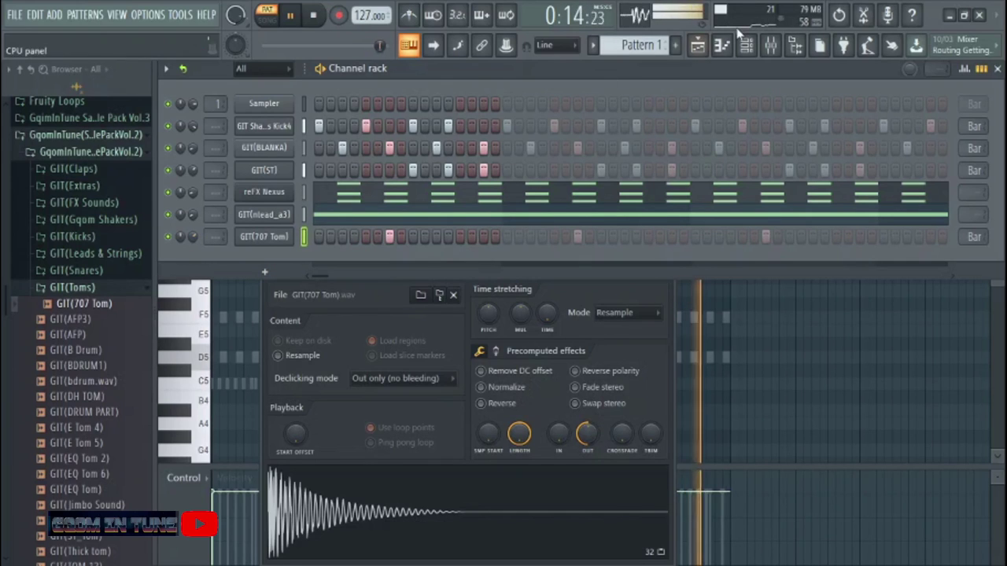
{"action": "key", "text": "space"}
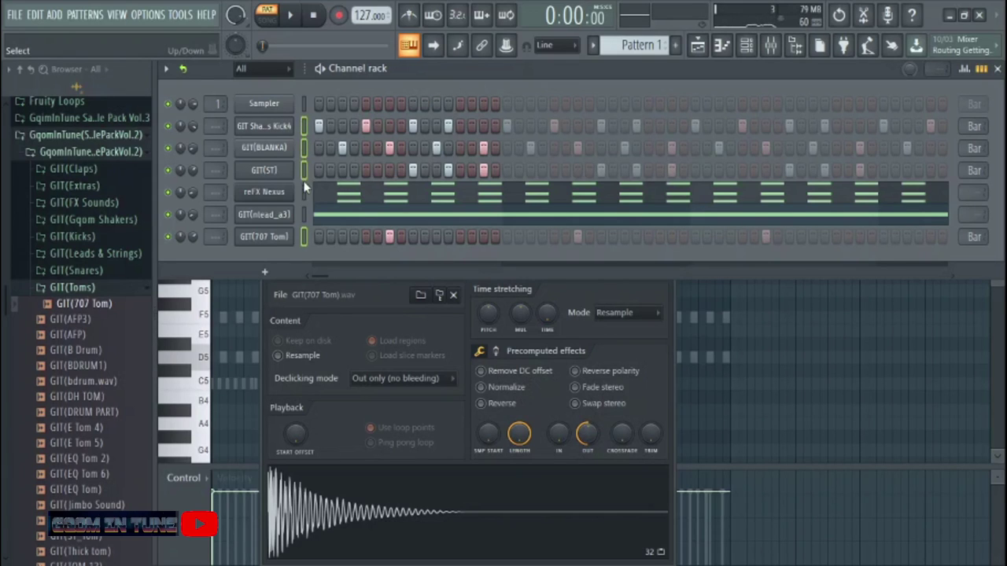
- Look over the master and the empty insert tracks in the mixer
{"action": "left_click", "coordinate": [769, 46]}
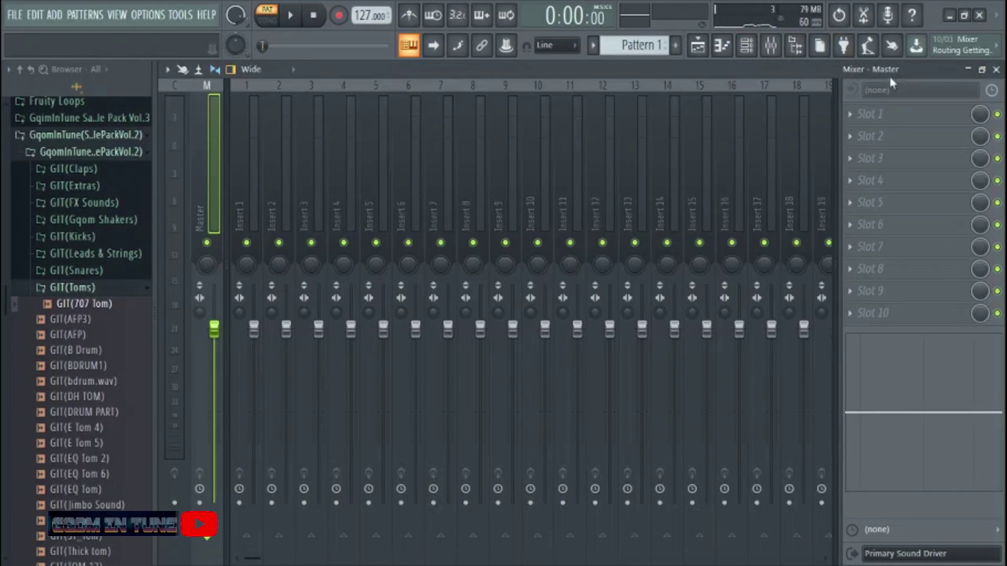
{"action": "left_click", "coordinate": [250, 189]}
{"action": "left_click", "coordinate": [211, 189]}
{"action": "left_click", "coordinate": [340, 200]}
{"action": "left_click", "coordinate": [447, 196]}
{"action": "left_click", "coordinate": [609, 197]}
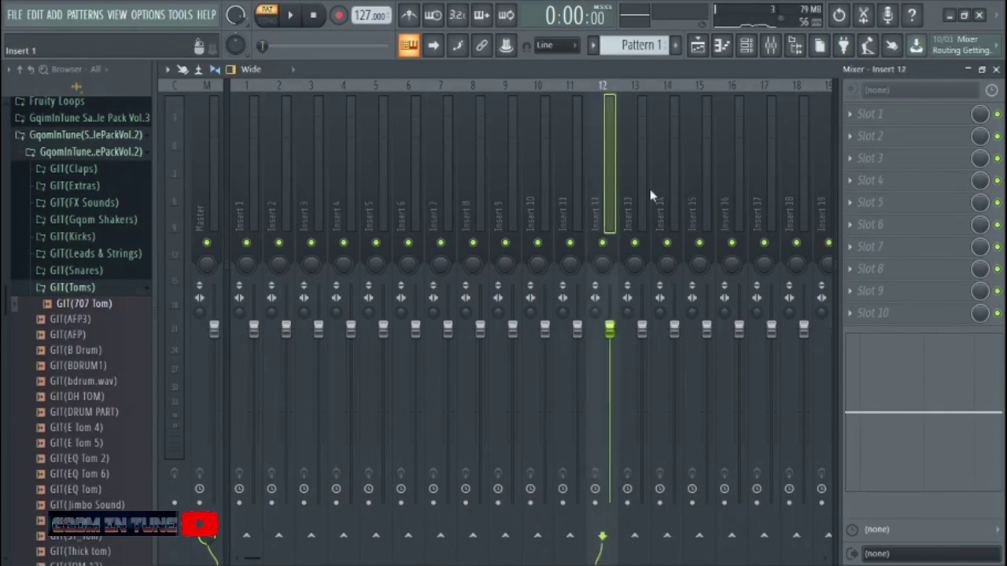
{"action": "left_click", "coordinate": [771, 197]}
{"action": "left_click", "coordinate": [609, 196]}
{"action": "left_click", "coordinate": [414, 197]}
- Route the six selected channels, from the kick to the tom, to consecutive mixer tracks starting from Insert 1
{"action": "left_click", "coordinate": [239, 198]}
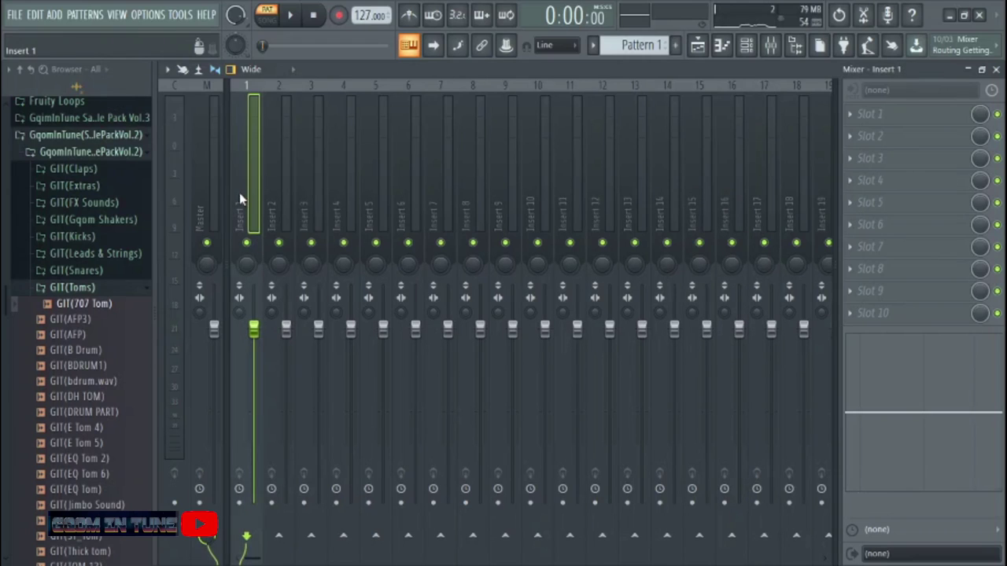
{"action": "left_click", "coordinate": [747, 45]}
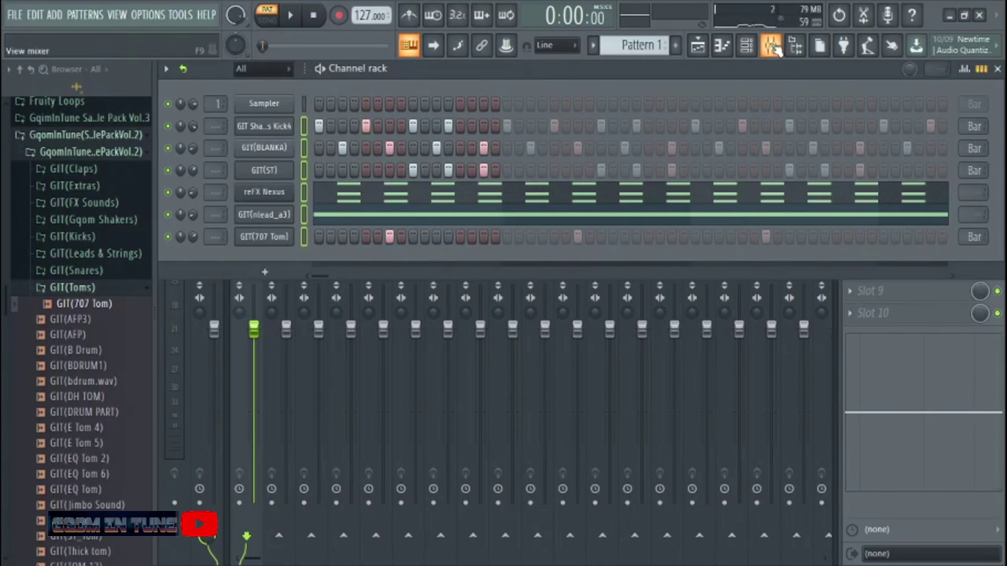
{"action": "left_click", "coordinate": [772, 47]}
{"action": "right_click", "coordinate": [252, 173]}
{"action": "mouse_move", "coordinate": [330, 233]}
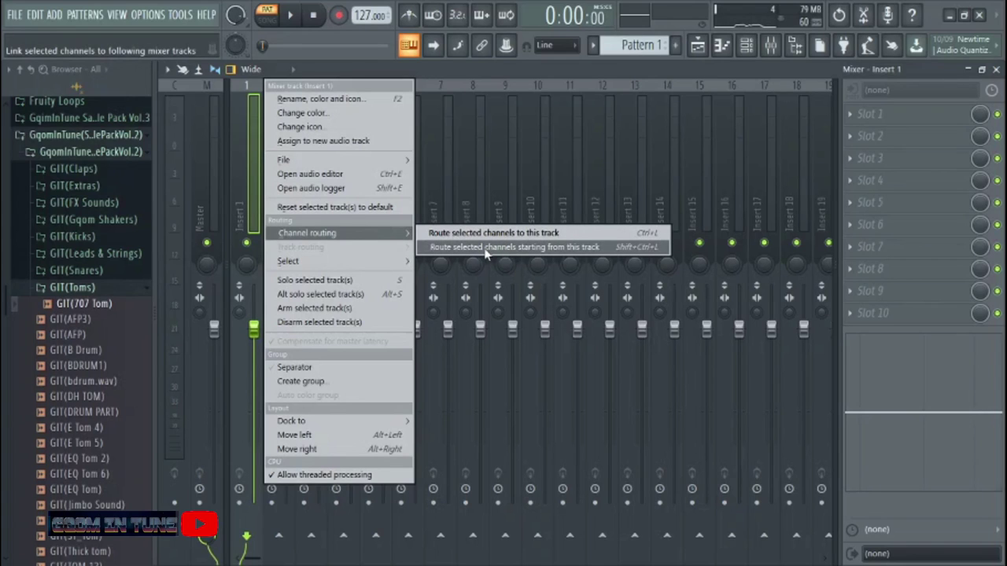
{"action": "left_click", "coordinate": [604, 248]}
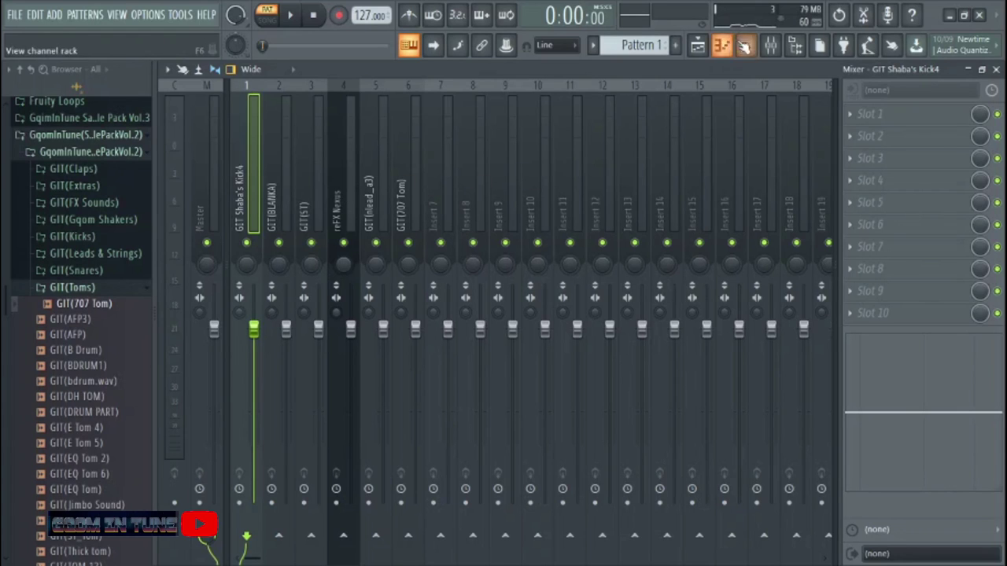
- Set the target mixer tracks one by one in the channel rack, giving 1 to 6 to the channels from the kick down to GIT(707 Tom)
{"action": "left_click", "coordinate": [746, 45]}
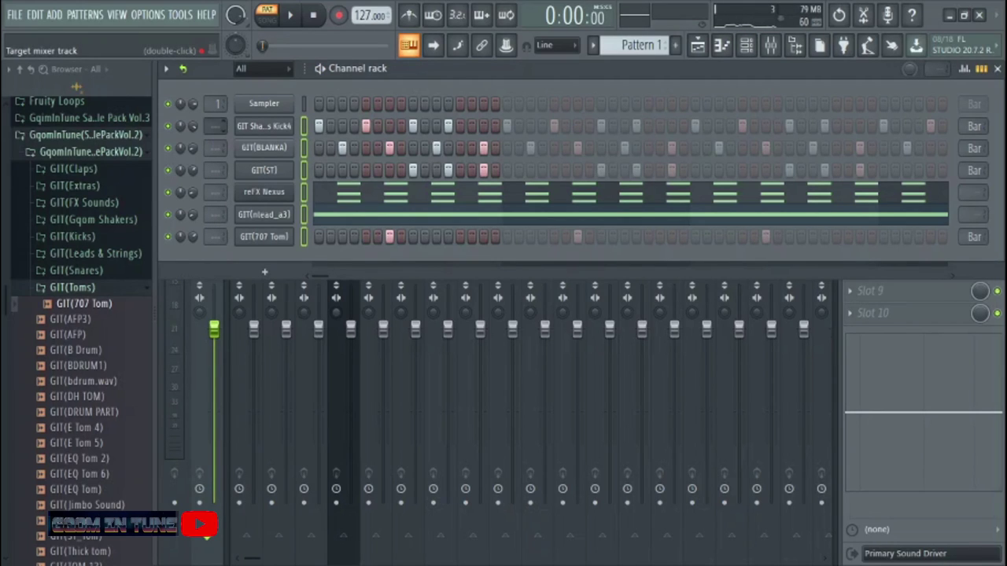
{"action": "scroll", "coordinate": [215, 126], "scroll_direction": "up", "scroll_amount": 1}
{"action": "scroll", "coordinate": [215, 147], "scroll_direction": "up", "scroll_amount": 2}
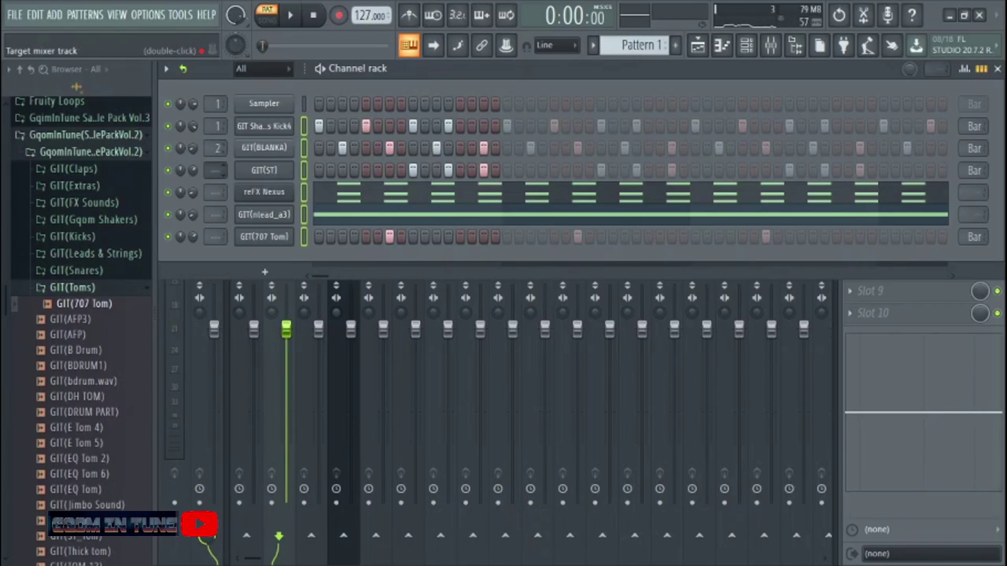
{"action": "scroll", "coordinate": [217, 170], "scroll_direction": "up", "scroll_amount": 1}
{"action": "scroll", "coordinate": [217, 192], "scroll_direction": "up", "scroll_amount": 2}
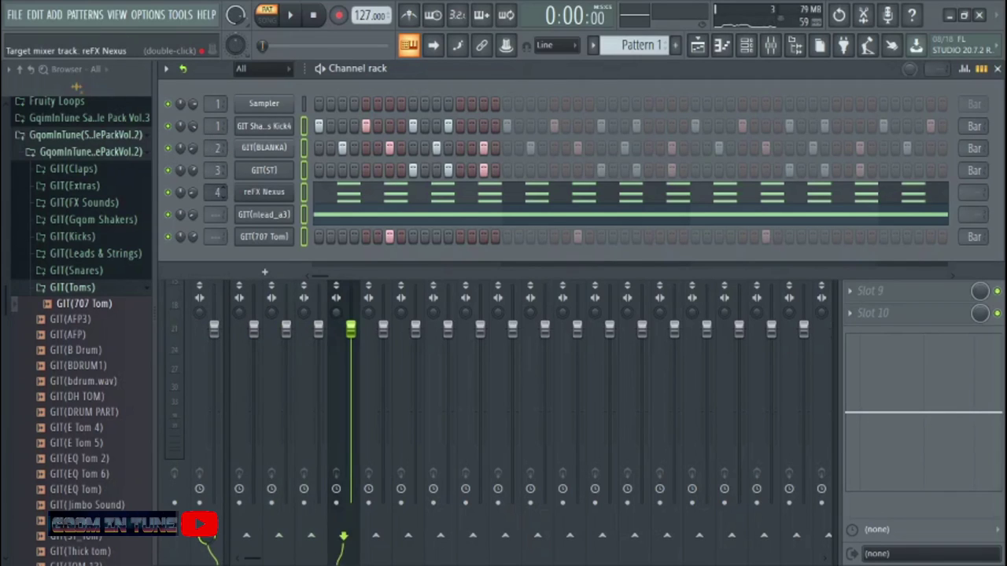
{"action": "scroll", "coordinate": [217, 214], "scroll_direction": "up", "scroll_amount": 1}
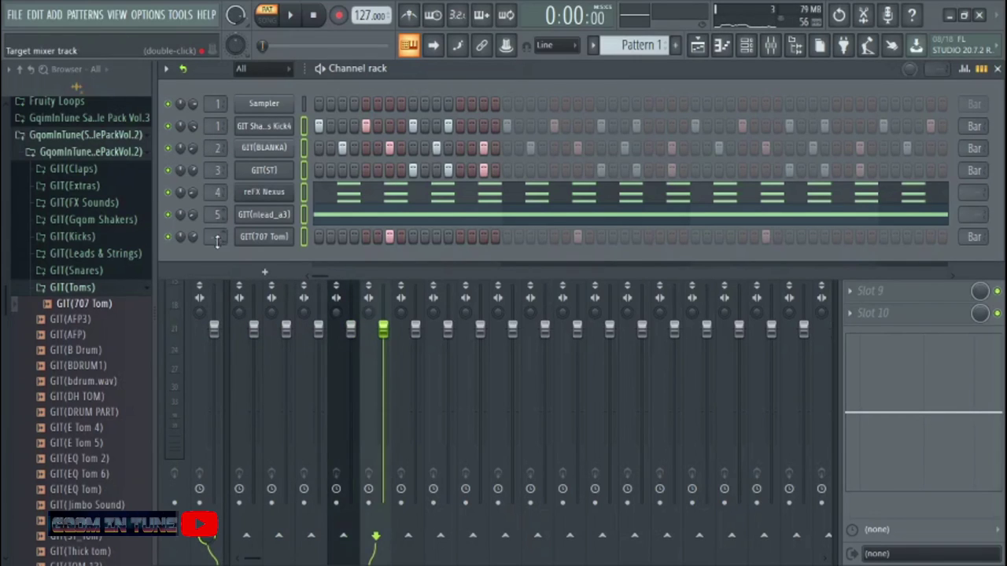
{"action": "scroll", "coordinate": [217, 237], "scroll_direction": "up", "scroll_amount": 5}
{"action": "scroll", "coordinate": [217, 237], "scroll_direction": "up", "scroll_amount": 1}
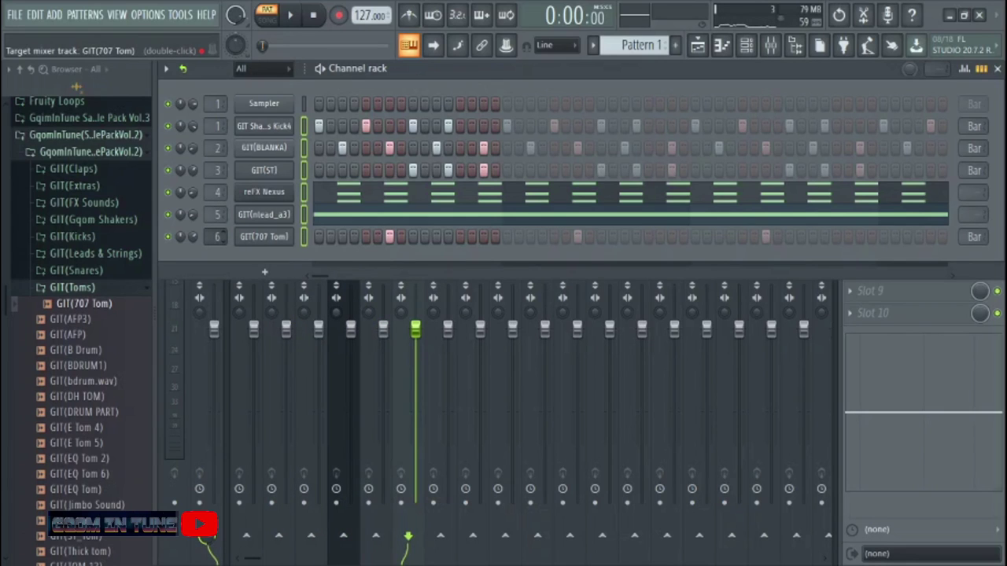
{"action": "left_click", "coordinate": [184, 69]}
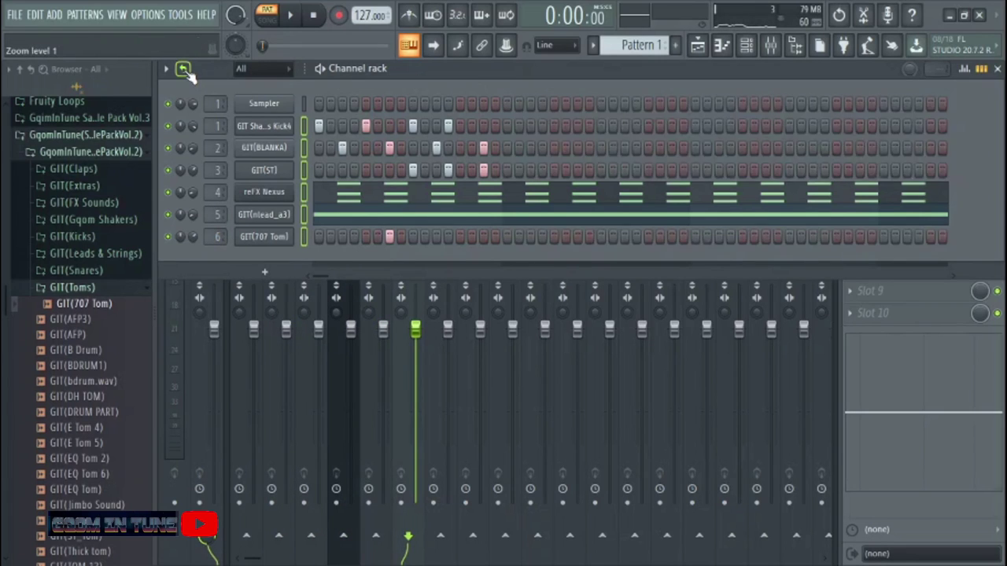
{"action": "left_click", "coordinate": [184, 70]}
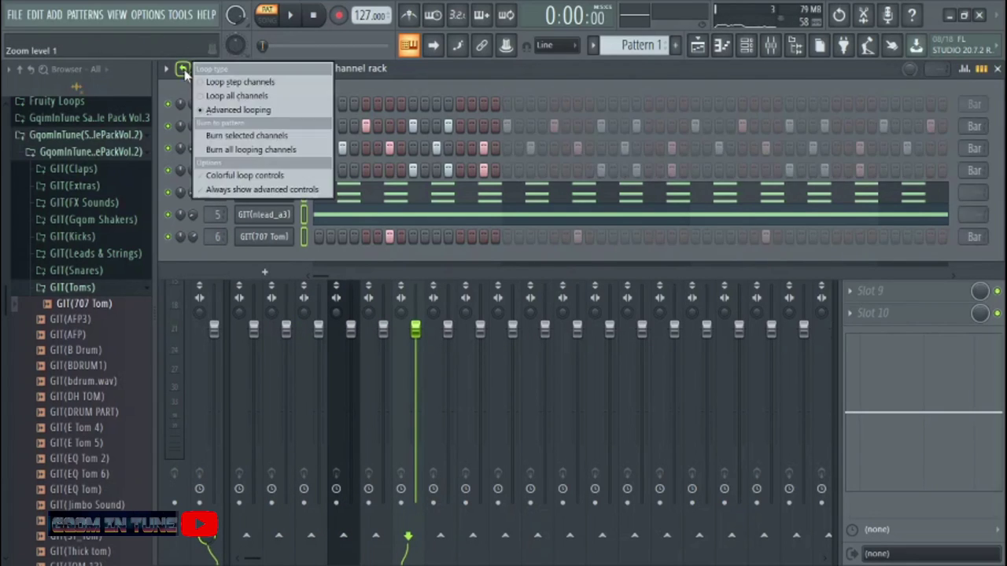
{"action": "left_click", "coordinate": [231, 89]}
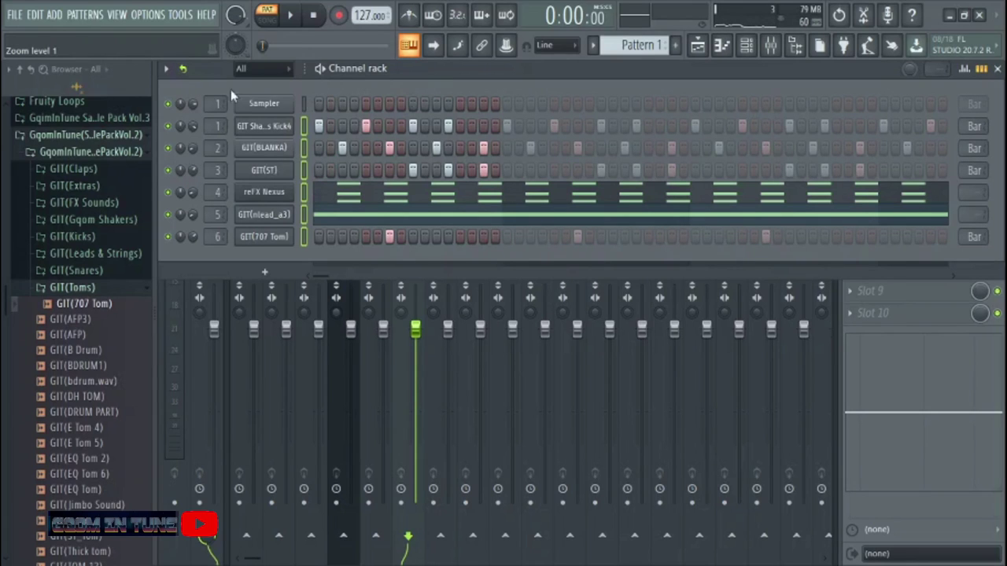
- Check the root note and scale chosen for scale highlighting in the GIT(nlead_a3) piano roll
{"action": "left_click", "coordinate": [376, 221]}
{"action": "left_click", "coordinate": [166, 69]}
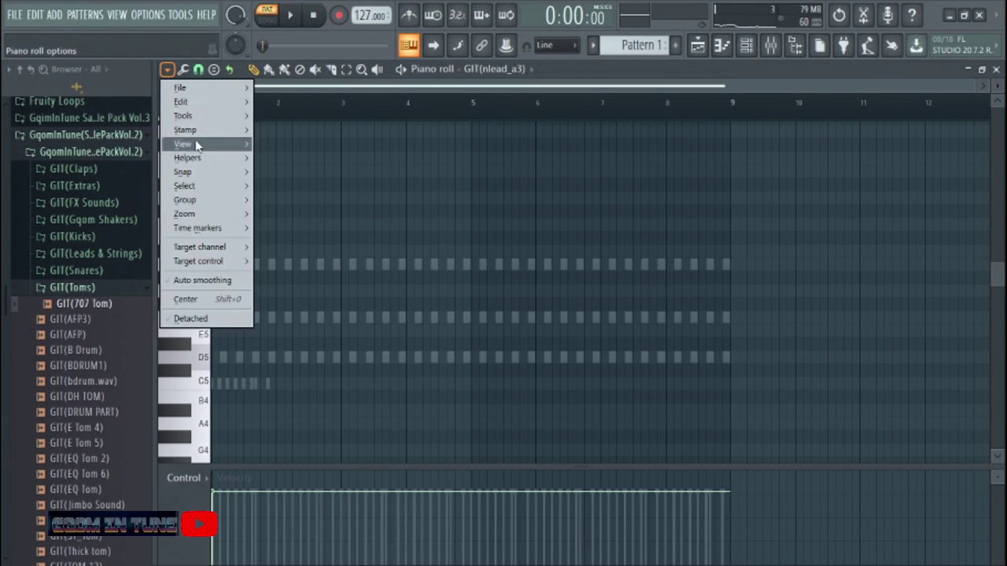
{"action": "mouse_move", "coordinate": [208, 161]}
{"action": "mouse_move", "coordinate": [322, 178]}
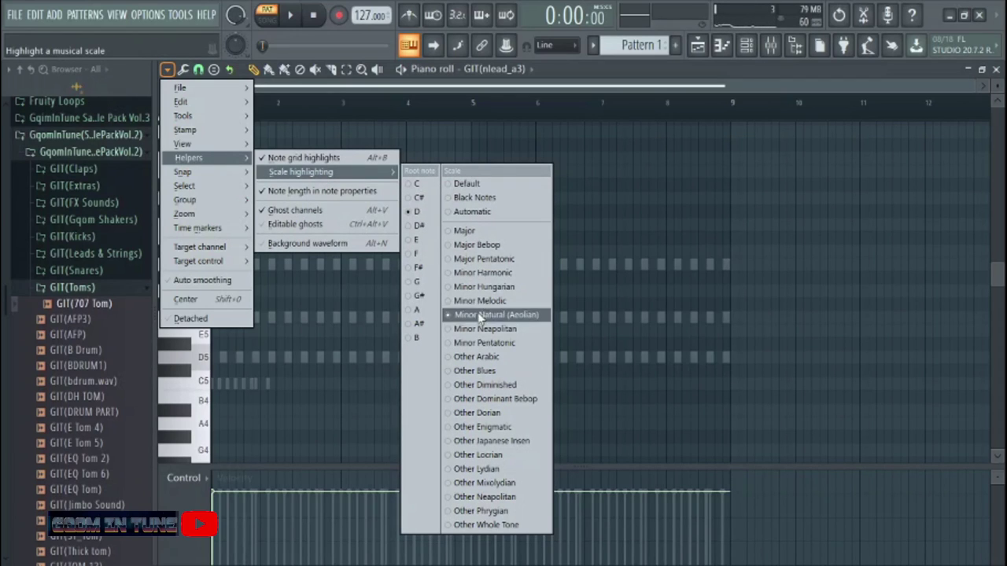
{"action": "left_click", "coordinate": [537, 107]}
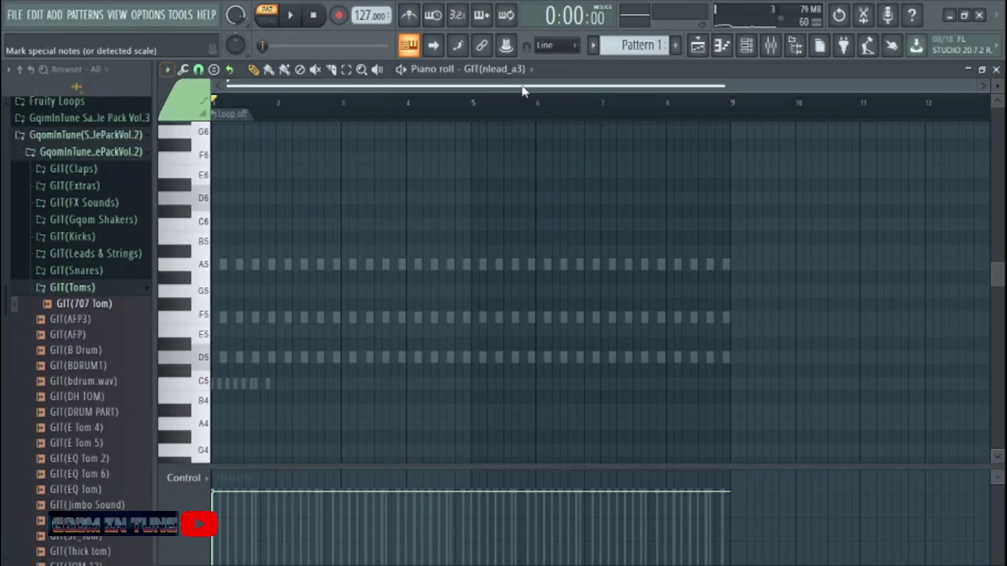
- Collapse the sample browser folders and fine-tune the GIT(707 Tom) channel volume in the channel rack while the pattern plays
{"action": "left_click", "coordinate": [745, 45]}
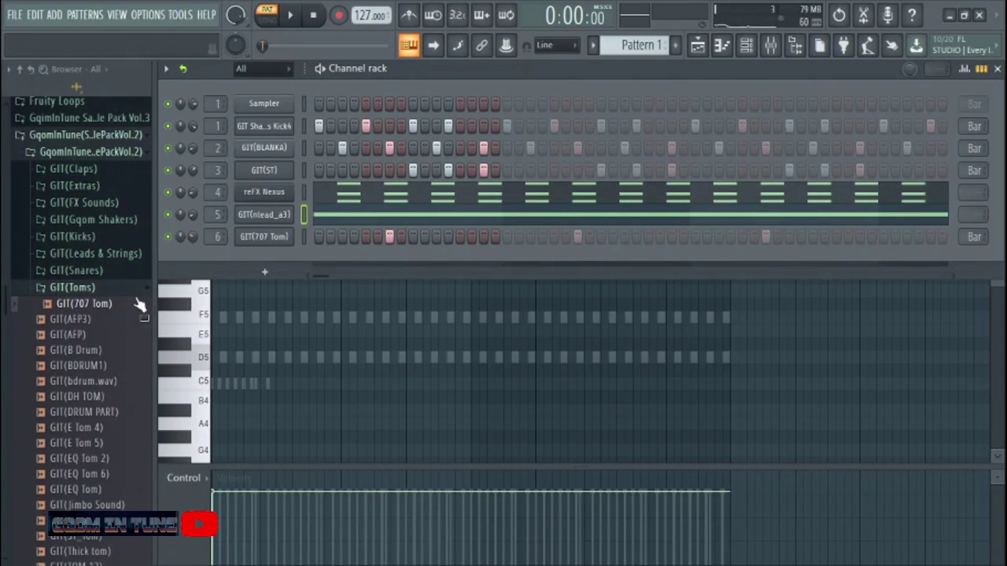
{"action": "left_click", "coordinate": [114, 289]}
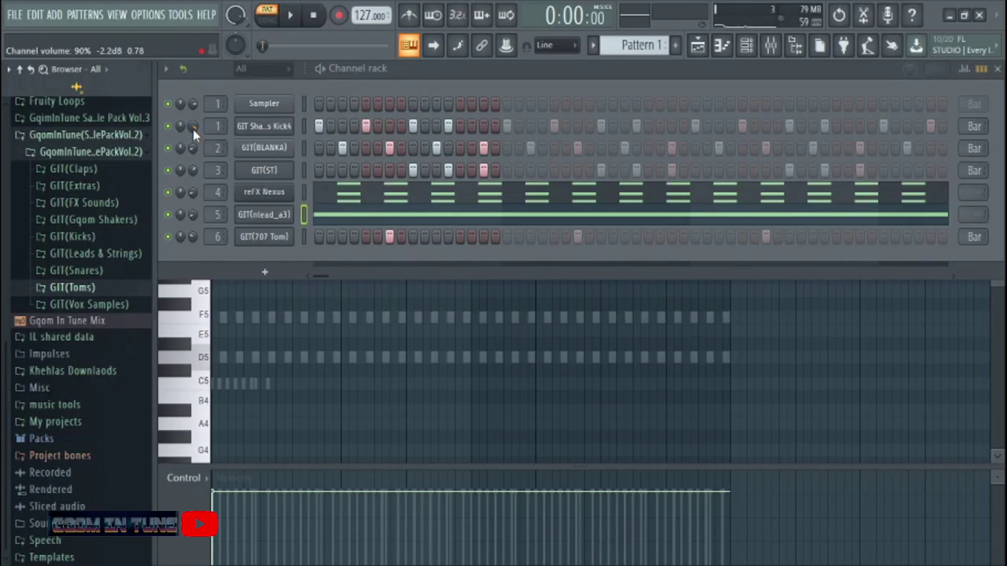
{"action": "key", "text": "space"}
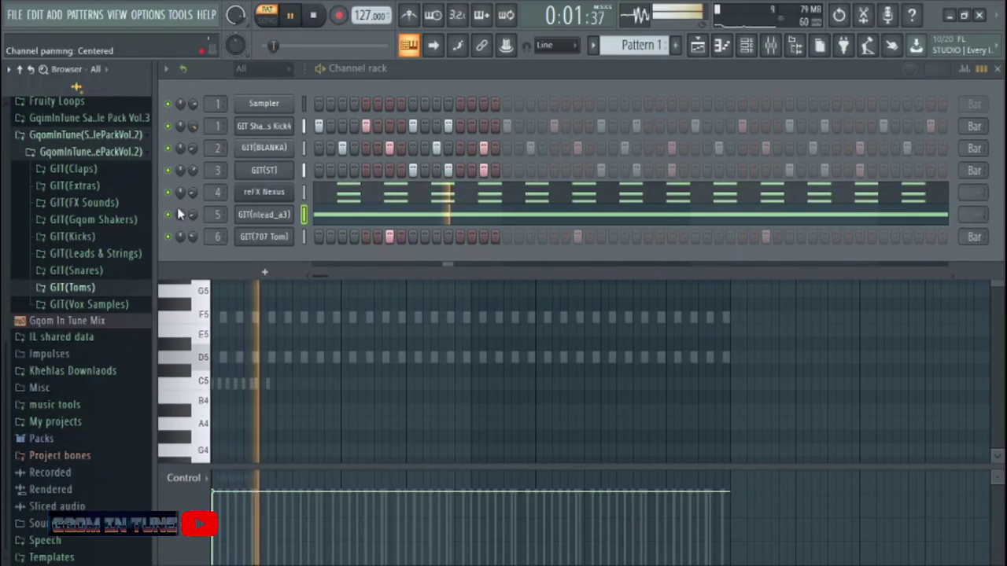
{"action": "left_click", "coordinate": [22, 70]}
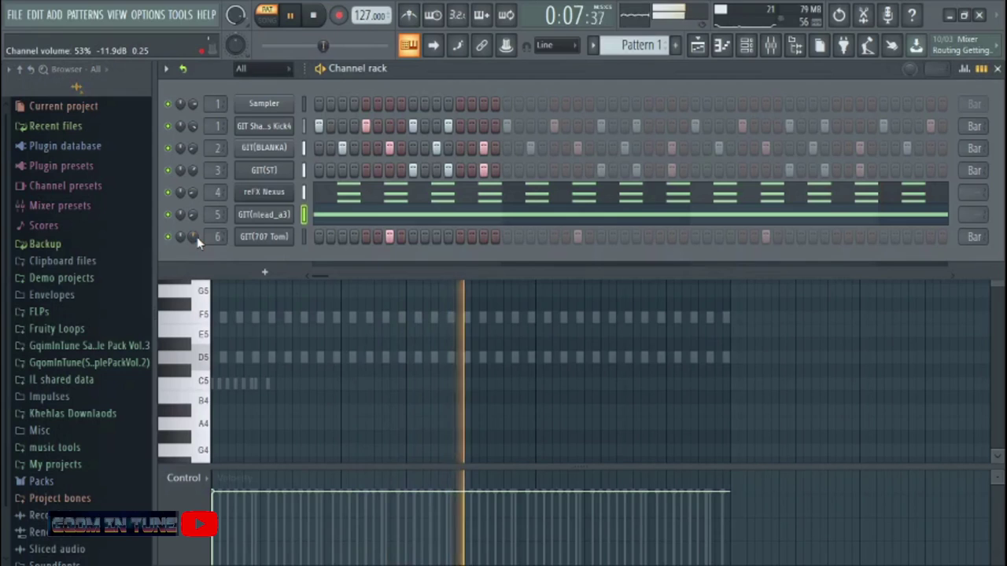
{"action": "left_click_drag", "start_coordinate": [196, 236], "coordinate": [195, 233]}
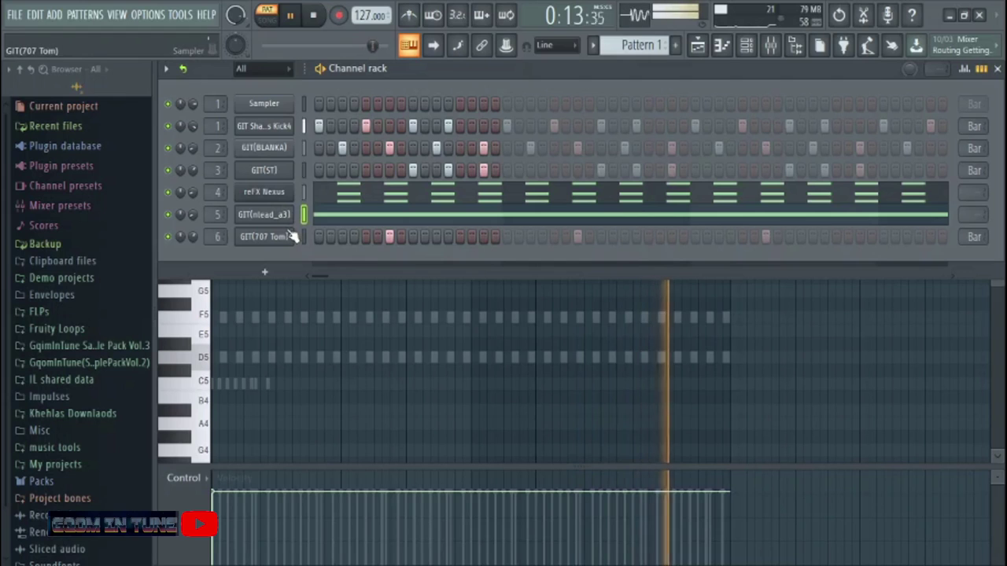
- Stop playback and clone the GIT(nlead_a3) channel
{"action": "key", "text": "space"}
{"action": "key", "text": "alt+c"}
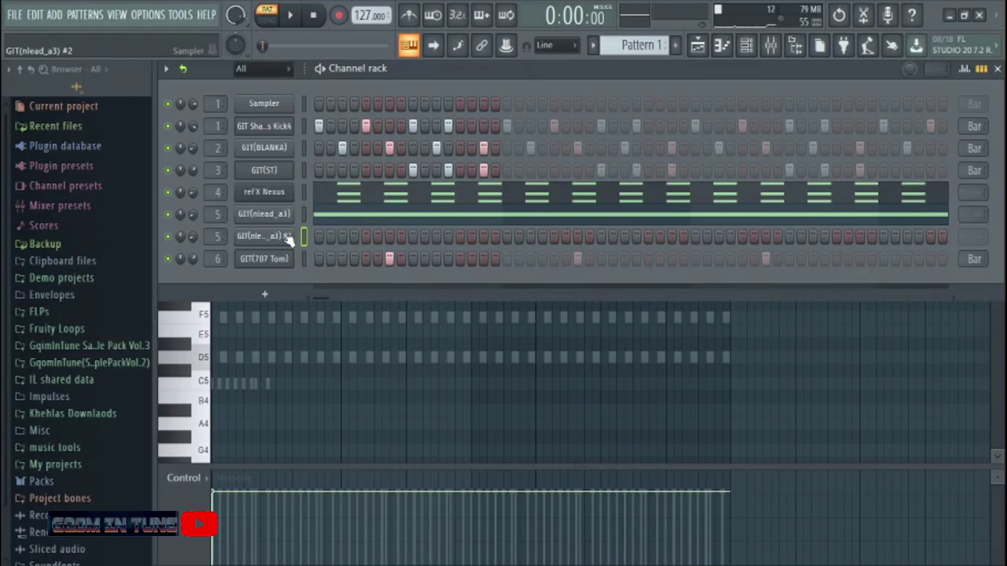
- Replace the cloned GIT(nlead_a3) #2 channel with a reFX Nexus instrument
{"action": "right_click", "coordinate": [287, 239]}
{"action": "left_click", "coordinate": [322, 234]}
{"action": "key", "text": "F6"}
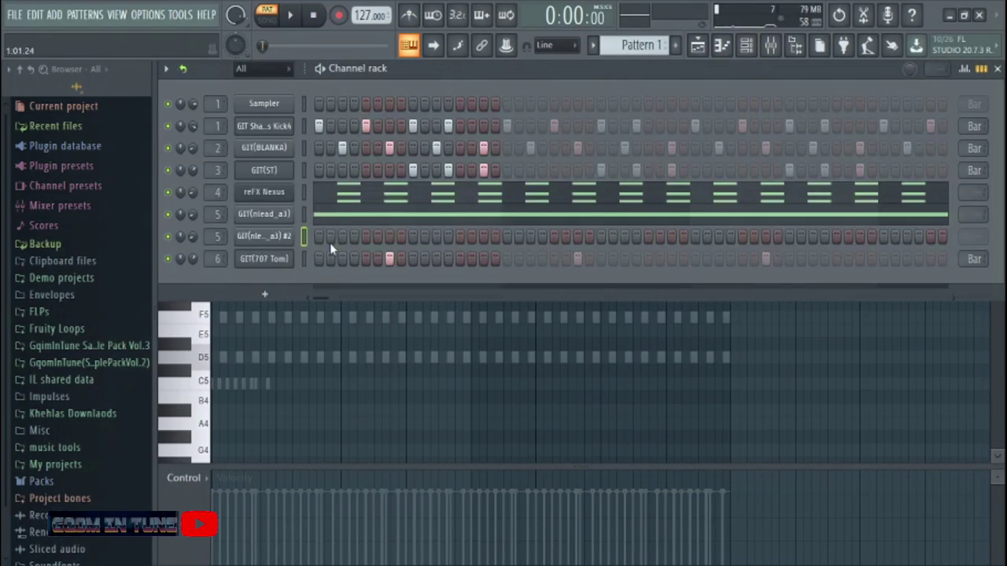
{"action": "right_click", "coordinate": [292, 236]}
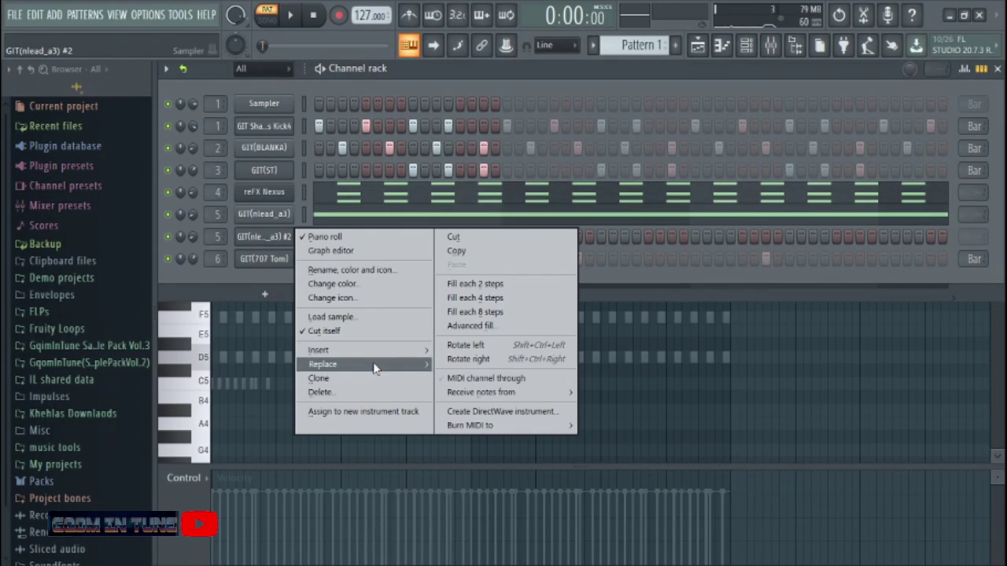
{"action": "mouse_move", "coordinate": [323, 364]}
{"action": "left_click", "coordinate": [696, 62]}
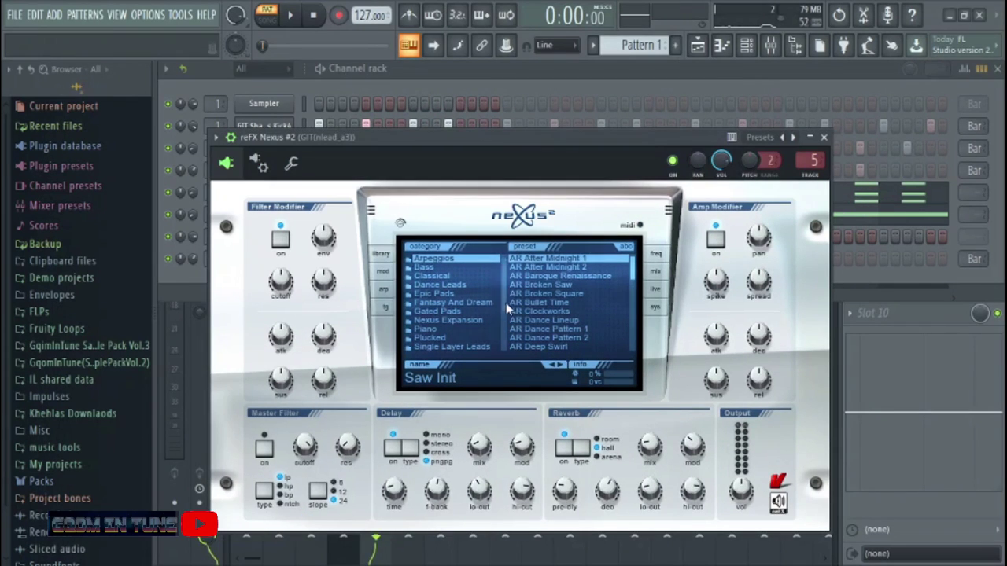
- Load the PL Pizzicato Bells preset from the Plucked category in reFX Nexus #2
{"action": "scroll", "coordinate": [507, 307], "scroll_direction": "down", "scroll_amount": 4}
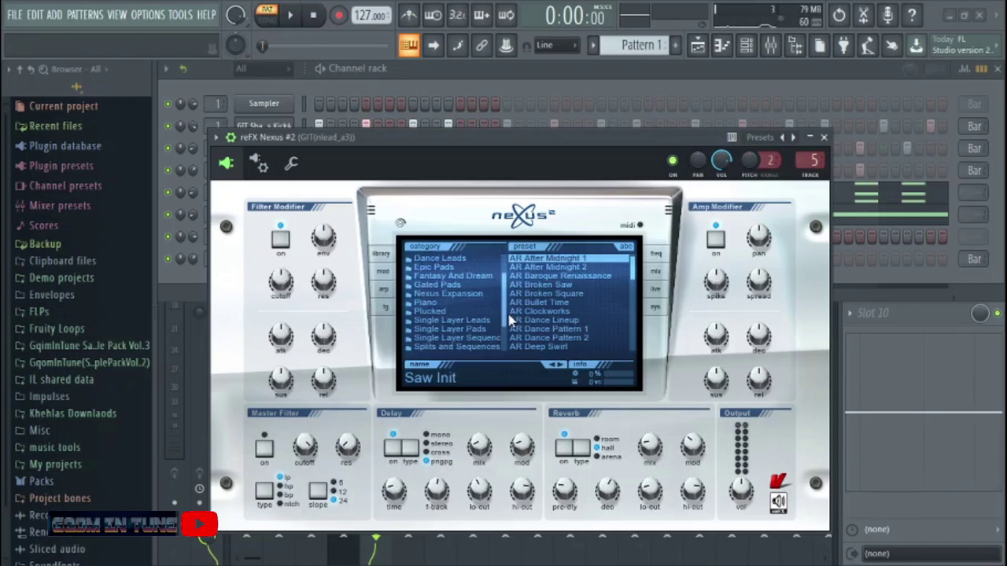
{"action": "scroll", "coordinate": [515, 323], "scroll_direction": "up", "scroll_amount": 4}
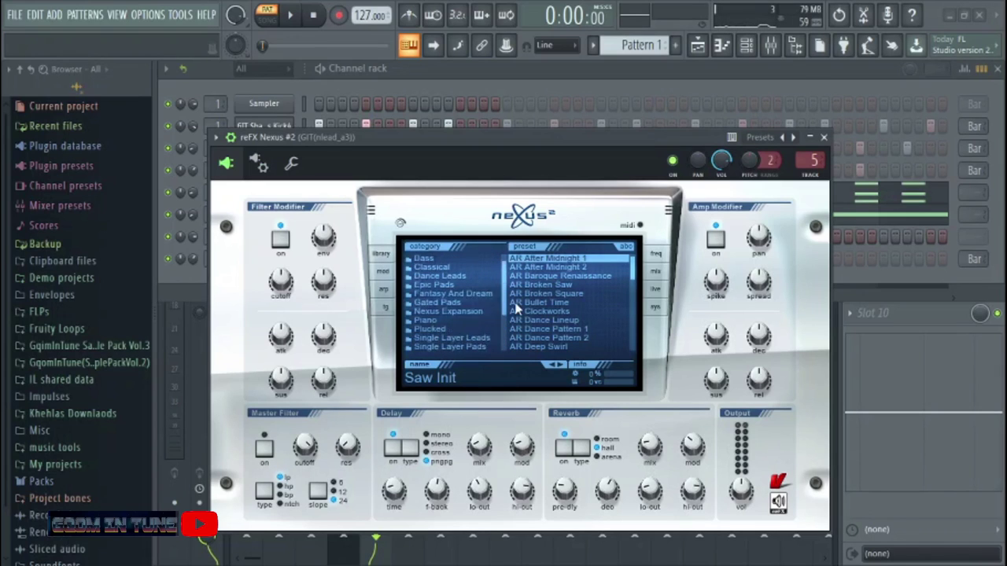
{"action": "left_click", "coordinate": [464, 336]}
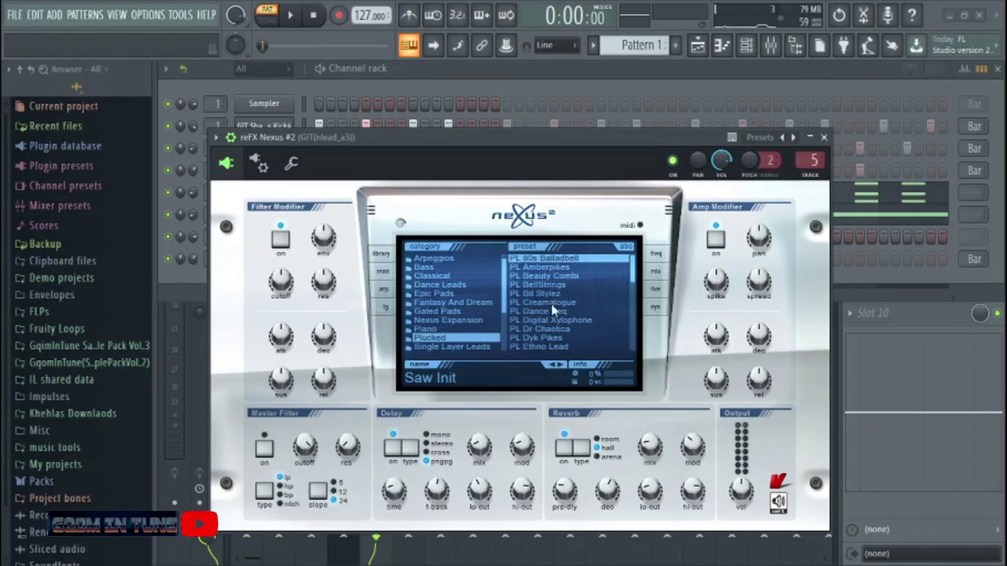
{"action": "left_click_drag", "start_coordinate": [631, 276], "coordinate": [631, 315]}
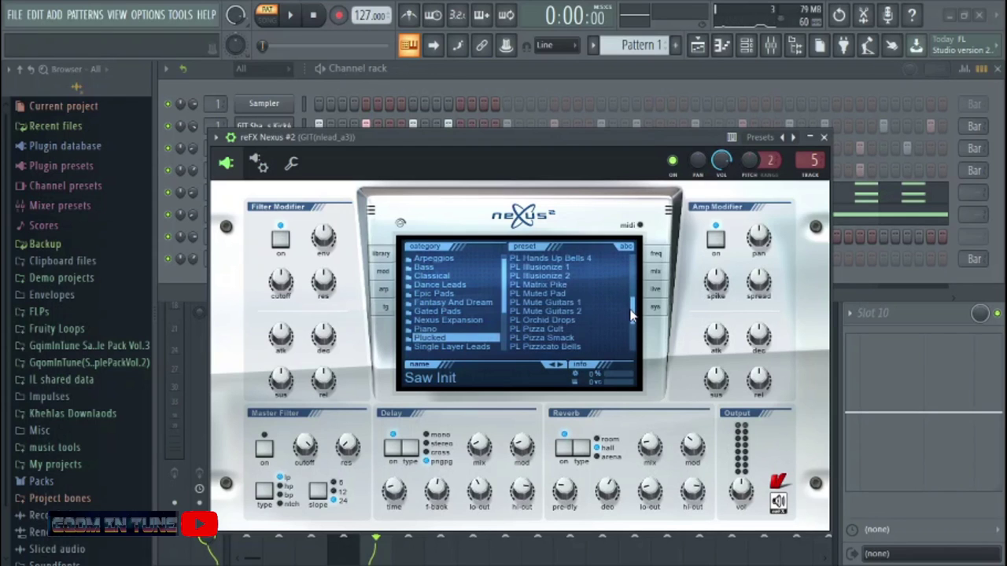
{"action": "left_click_drag", "start_coordinate": [555, 131], "coordinate": [531, 116]}
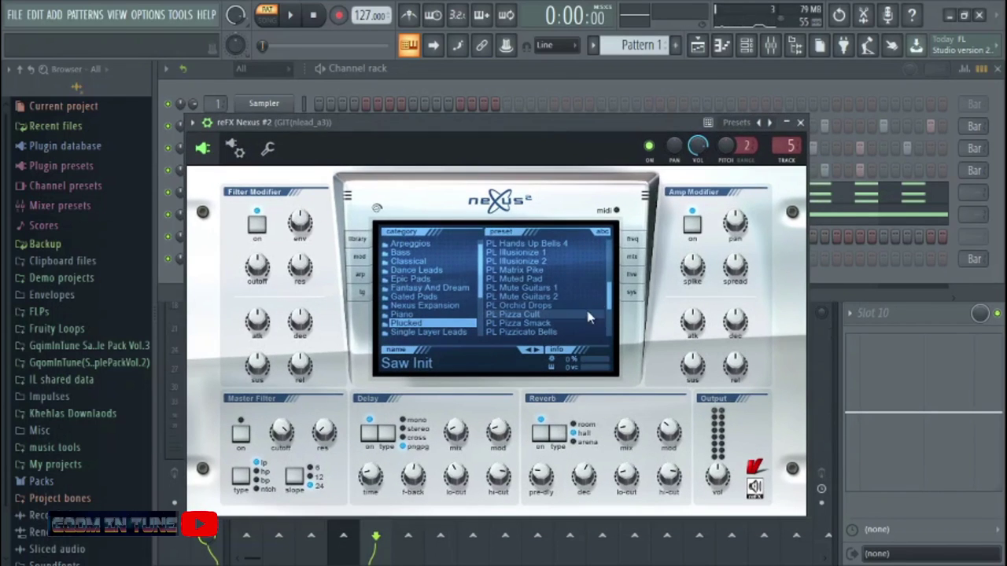
{"action": "scroll", "coordinate": [612, 299], "scroll_direction": "down", "scroll_amount": 1}
{"action": "scroll", "coordinate": [582, 317], "scroll_direction": "down", "scroll_amount": 2}
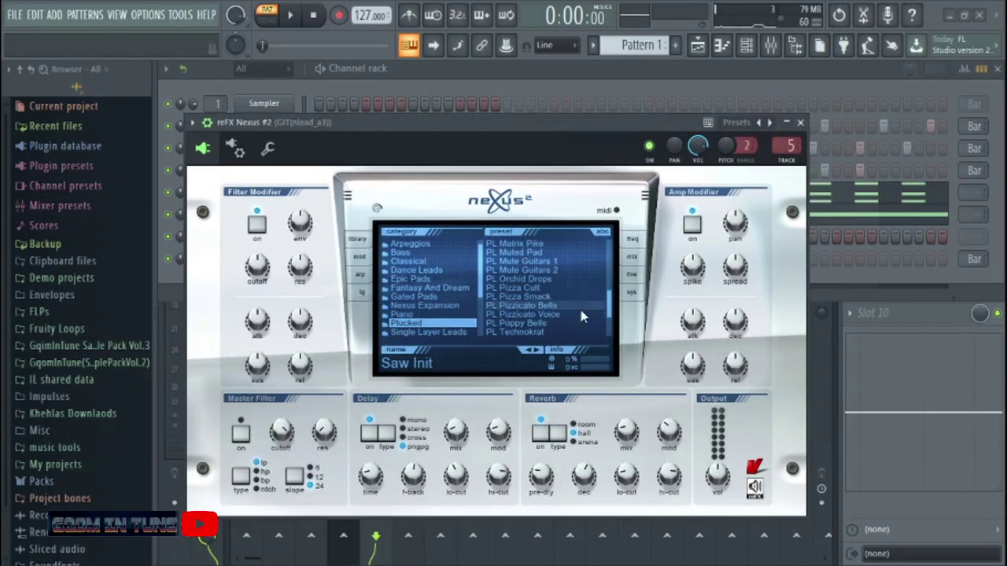
{"action": "left_click", "coordinate": [541, 304]}
- Try the PL Pizzicato Voice and PL Mute Guitars 1 presets on the reFX Nexus #2 channel
{"action": "left_click", "coordinate": [630, 82]}
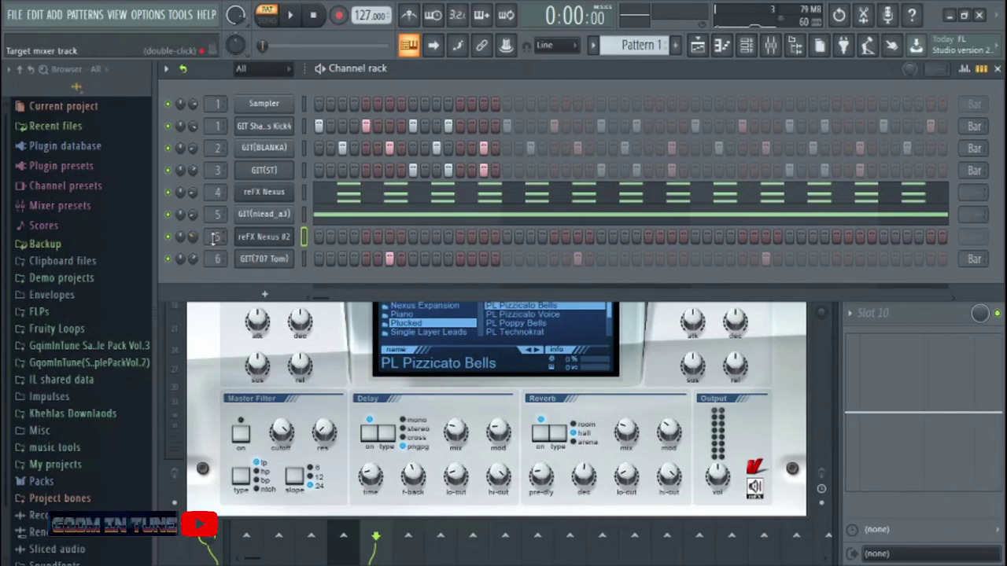
{"action": "right_click", "coordinate": [290, 235]}
{"action": "left_click", "coordinate": [310, 244]}
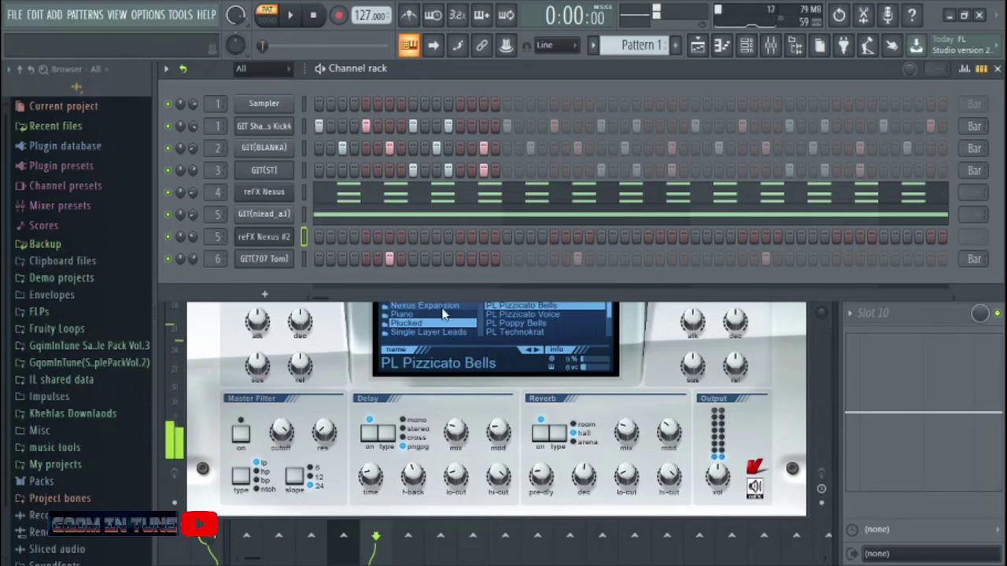
{"action": "left_click", "coordinate": [535, 314]}
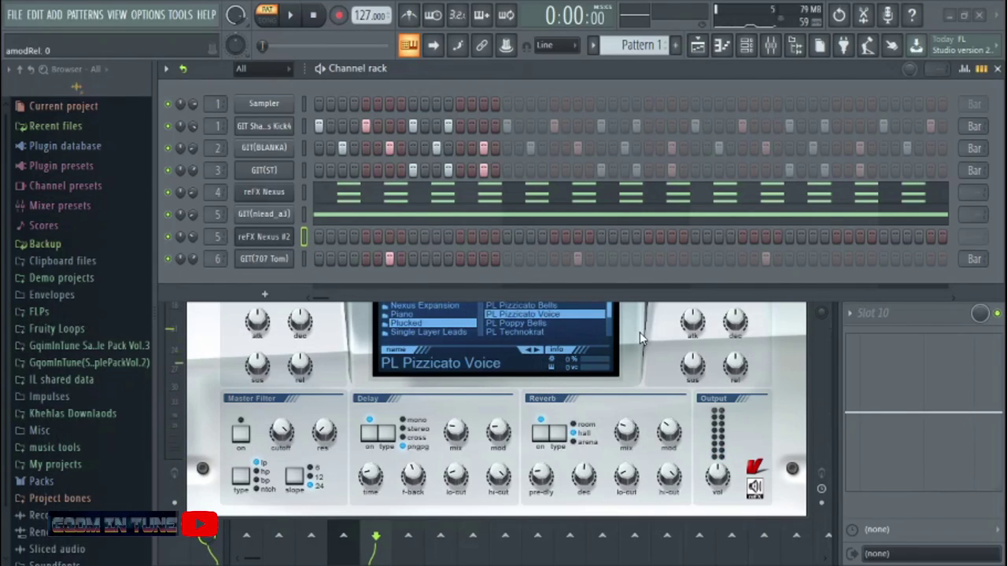
{"action": "left_click", "coordinate": [267, 236]}
{"action": "left_click", "coordinate": [268, 237]}
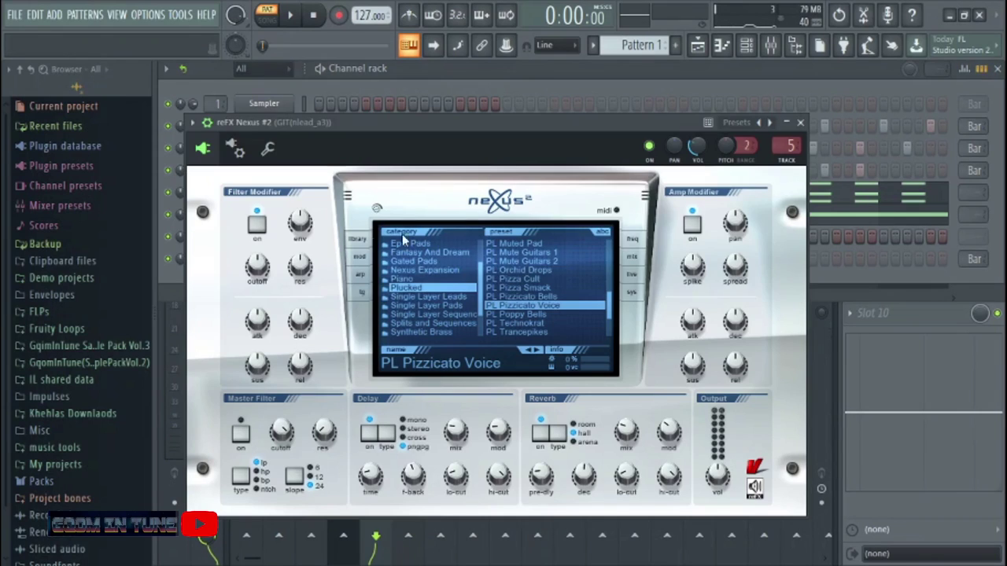
{"action": "left_click", "coordinate": [490, 115]}
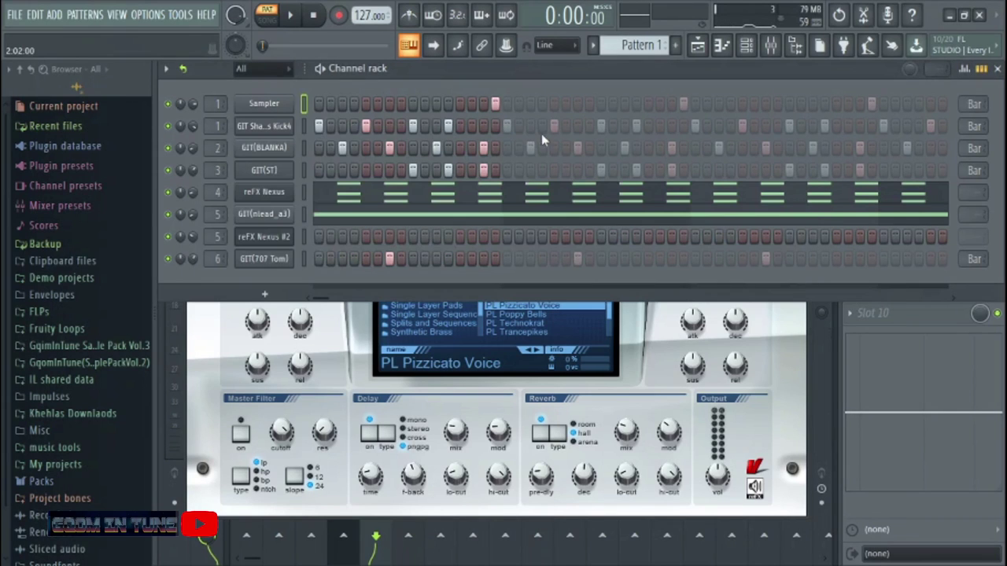
{"action": "left_click", "coordinate": [271, 237]}
{"action": "left_click", "coordinate": [272, 237]}
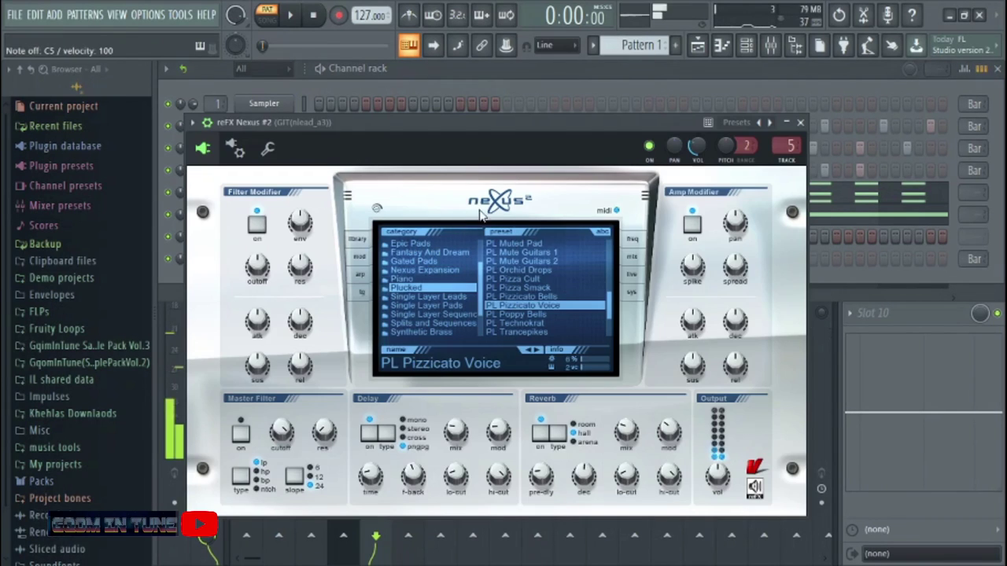
{"action": "left_click", "coordinate": [549, 254]}
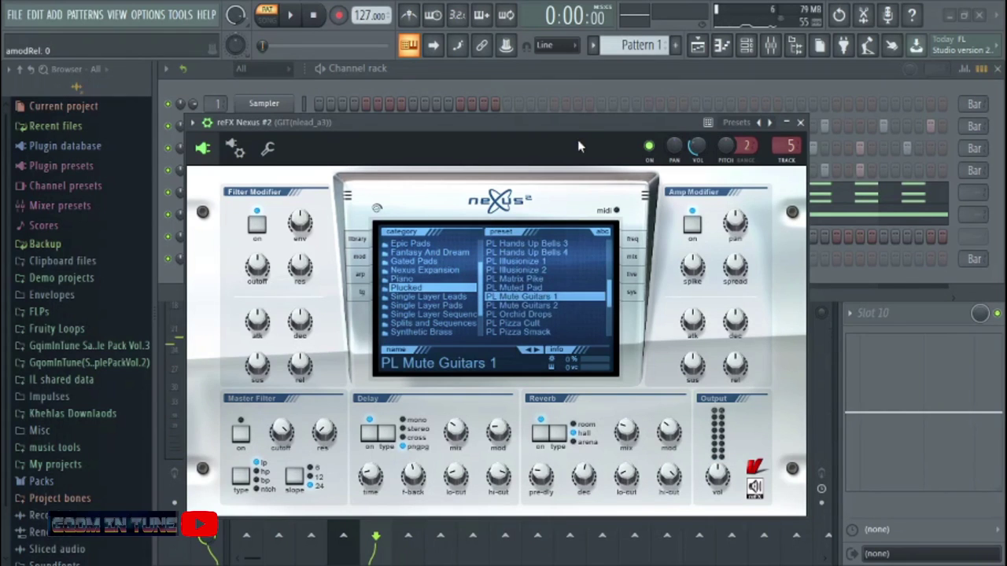
- Try the PL Hands Up Bells 3 and PL Digital Xylophone presets in reFX Nexus #2
{"action": "left_click_drag", "start_coordinate": [577, 146], "coordinate": [527, 153]}
{"action": "left_click", "coordinate": [482, 251]}
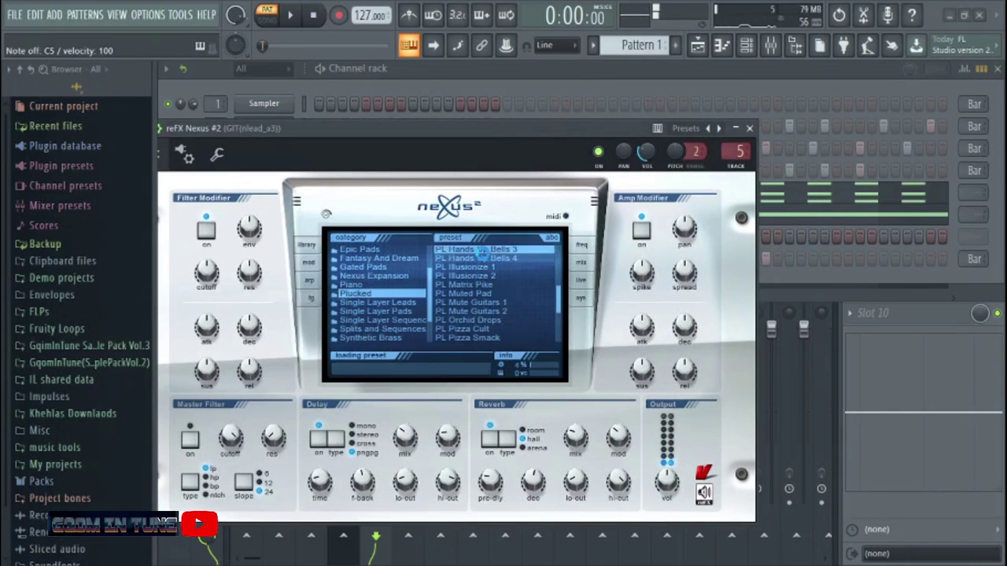
{"action": "scroll", "coordinate": [601, 274], "scroll_direction": "up", "scroll_amount": 3}
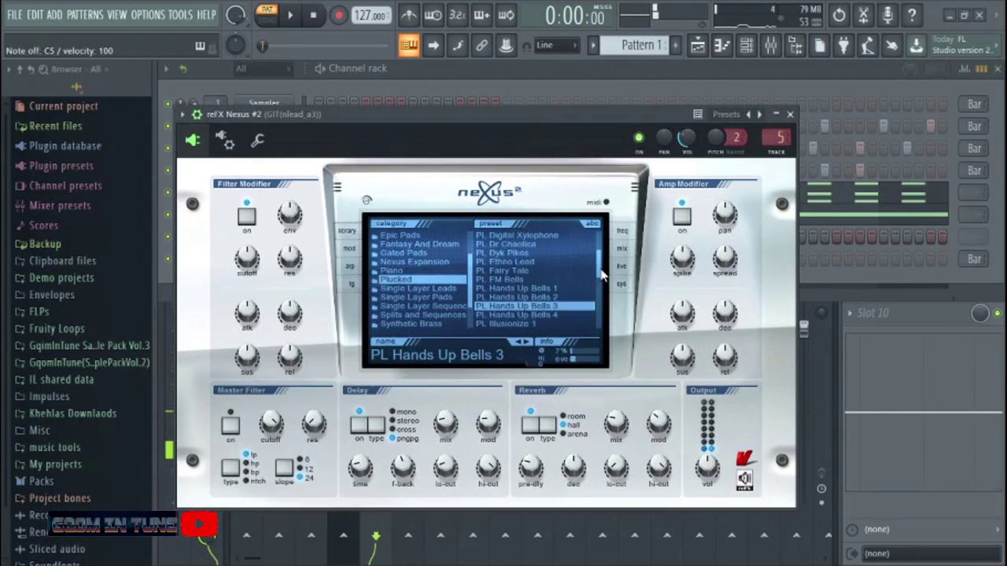
{"action": "scroll", "coordinate": [602, 274], "scroll_direction": "up", "scroll_amount": 2}
{"action": "left_click", "coordinate": [517, 253]}
{"action": "left_click_drag", "start_coordinate": [529, 122], "coordinate": [481, 114]}
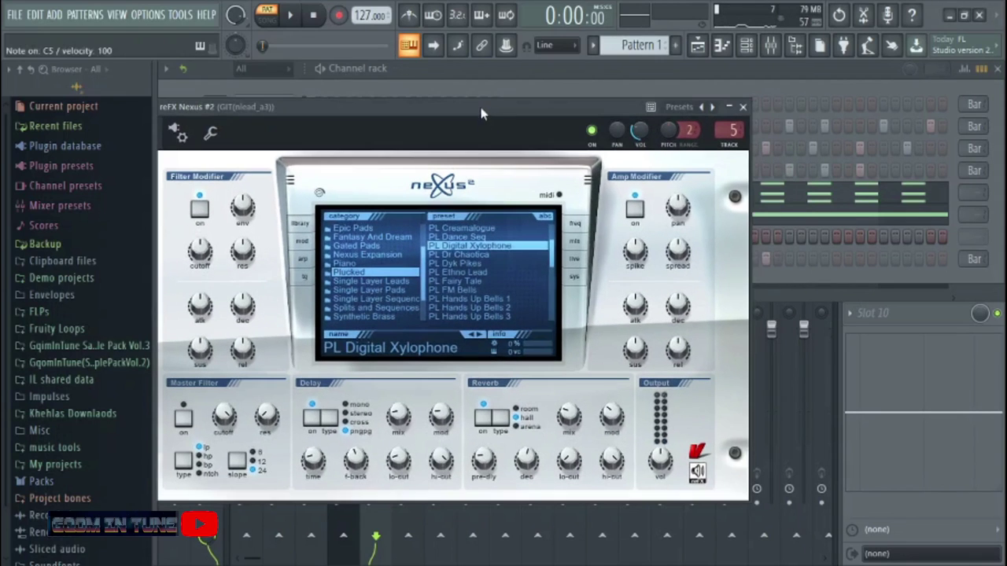
- Try PL FM Bells in reFX Nexus #2 and settle on the PL Hands Up Bells 1 preset
{"action": "left_click", "coordinate": [501, 299]}
{"action": "left_click", "coordinate": [486, 289]}
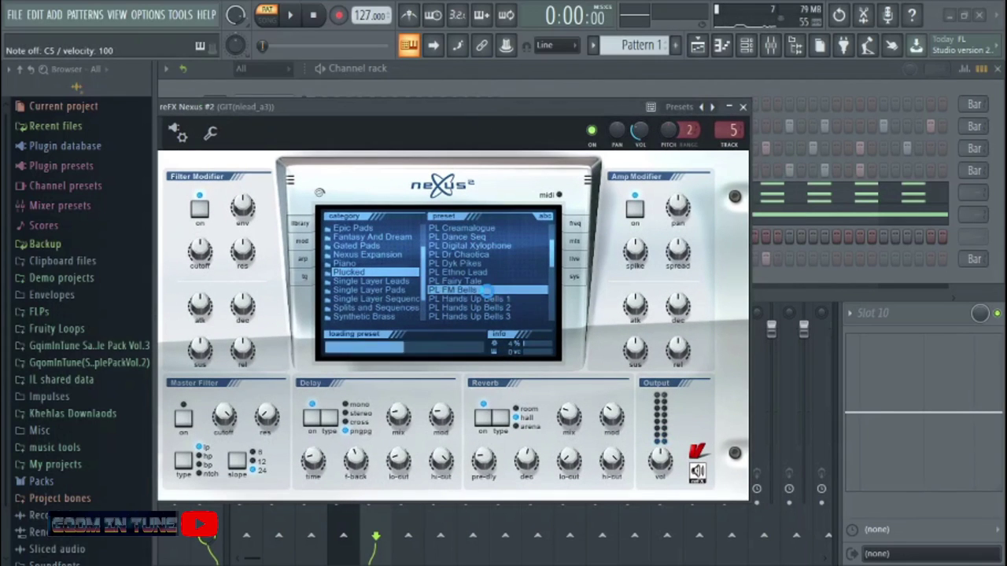
{"action": "left_click_drag", "start_coordinate": [484, 109], "coordinate": [516, 119]}
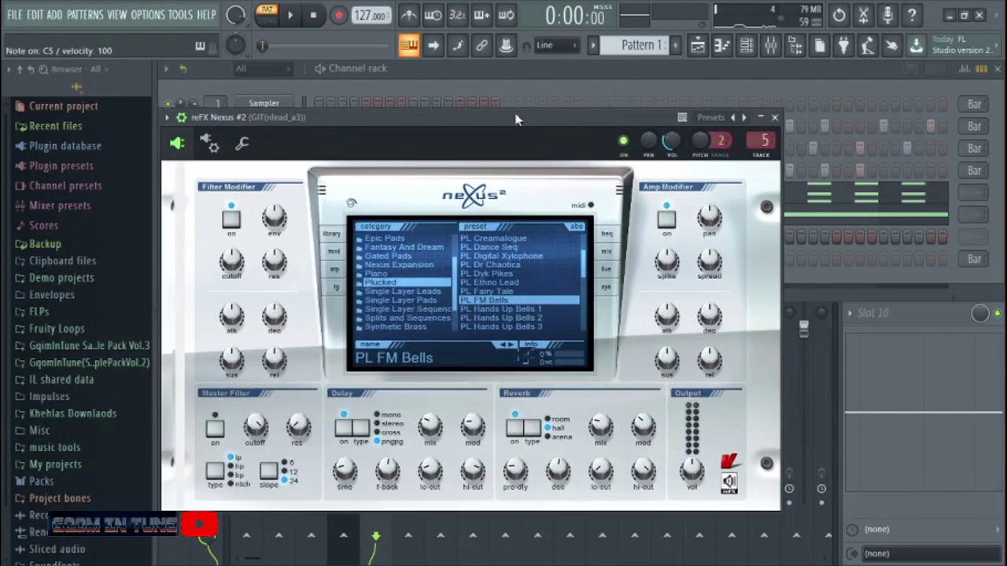
{"action": "left_click", "coordinate": [513, 311]}
- Open the piano roll of the reFX Nexus #2 channel with the first bars in view
{"action": "key", "text": "F6"}
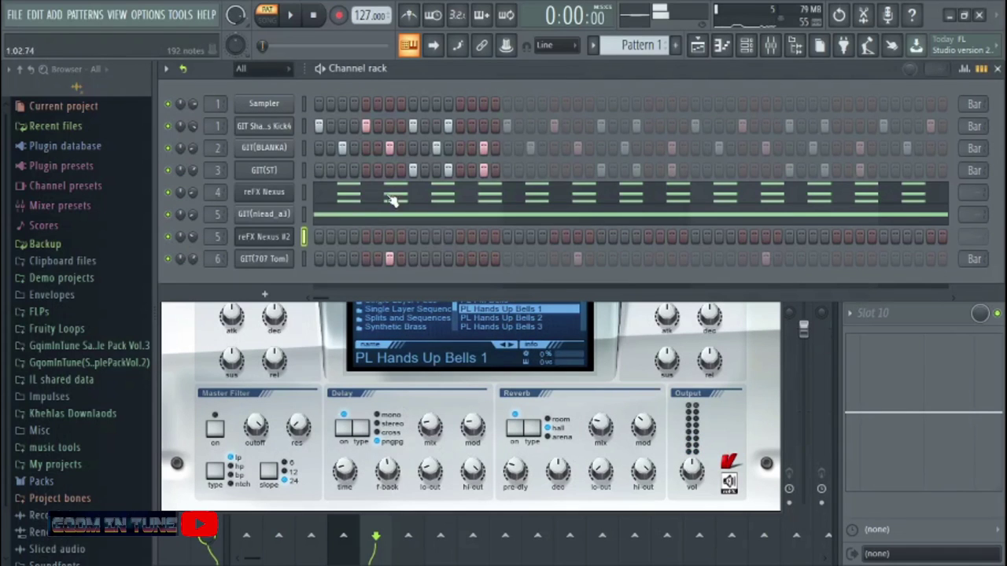
{"action": "right_click", "coordinate": [288, 235]}
{"action": "left_click", "coordinate": [310, 234]}
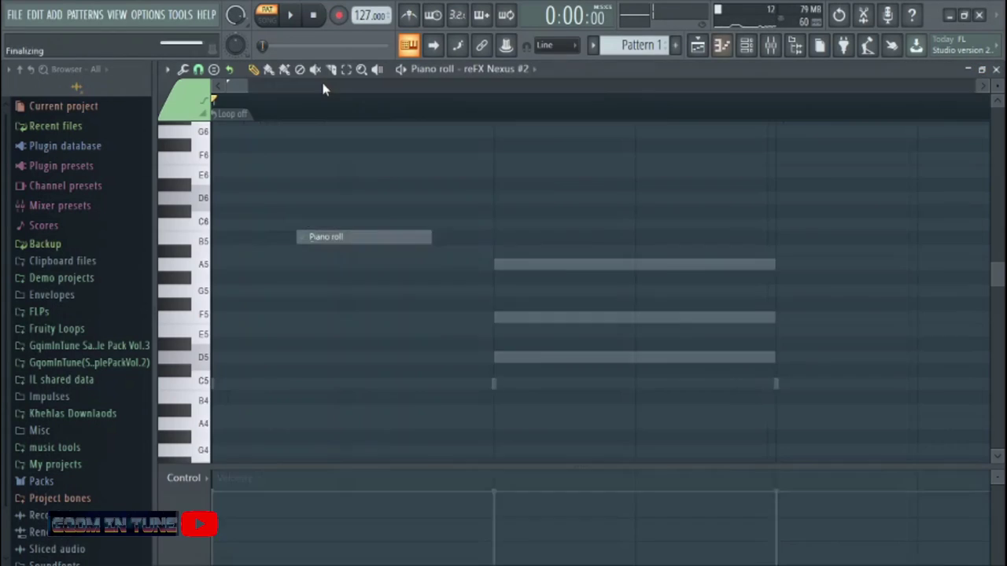
{"action": "key", "text": "space"}
{"action": "left_click_drag", "start_coordinate": [202, 85], "coordinate": [250, 86]}
{"action": "key", "text": "space"}
{"action": "scroll", "coordinate": [245, 198], "scroll_direction": "down", "scroll_amount": 1}
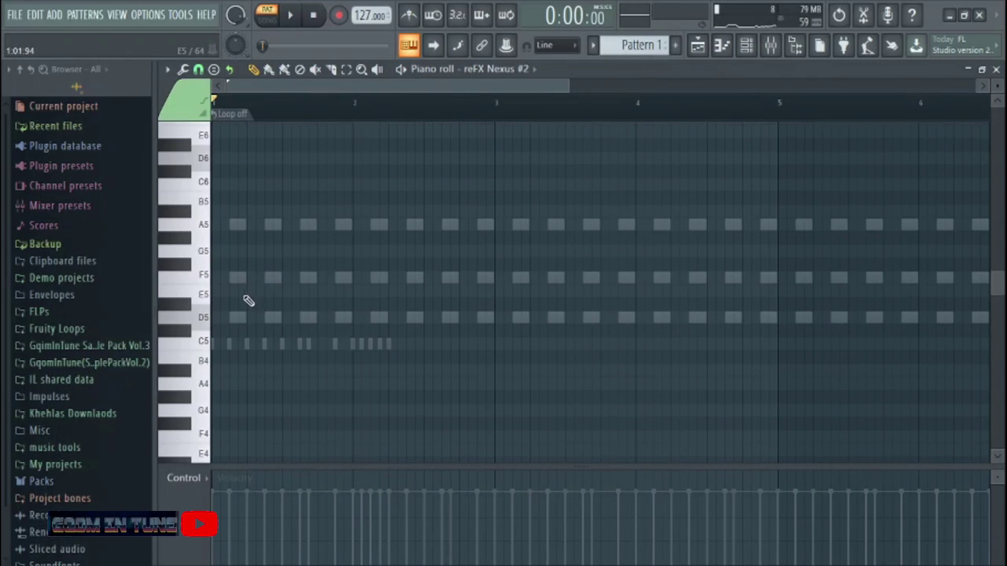
{"action": "scroll", "coordinate": [245, 90], "scroll_direction": "up", "scroll_amount": 3}
{"action": "scroll", "coordinate": [271, 118], "scroll_direction": "up", "scroll_amount": 2}
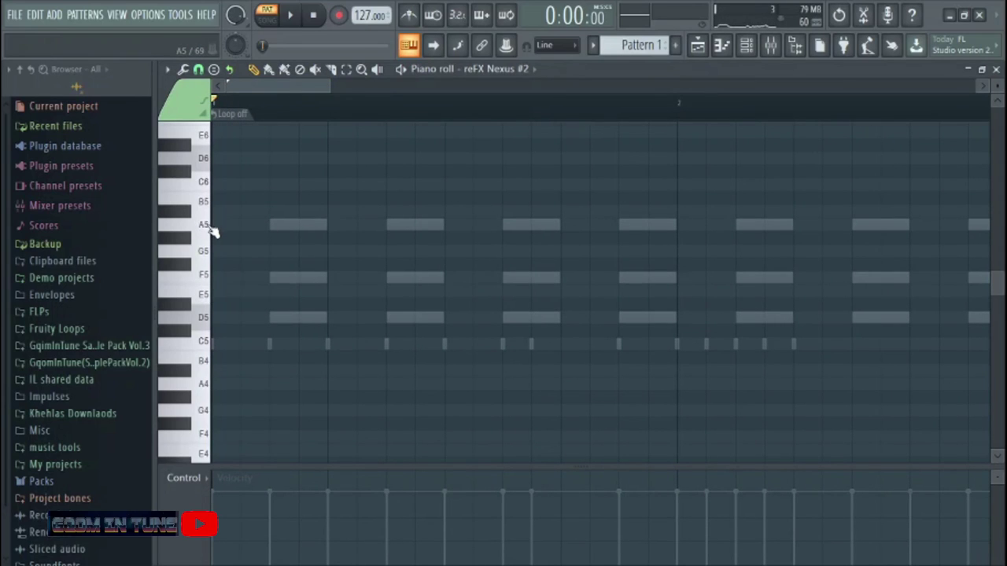
{"action": "scroll", "coordinate": [290, 124], "scroll_direction": "down", "scroll_amount": 1}
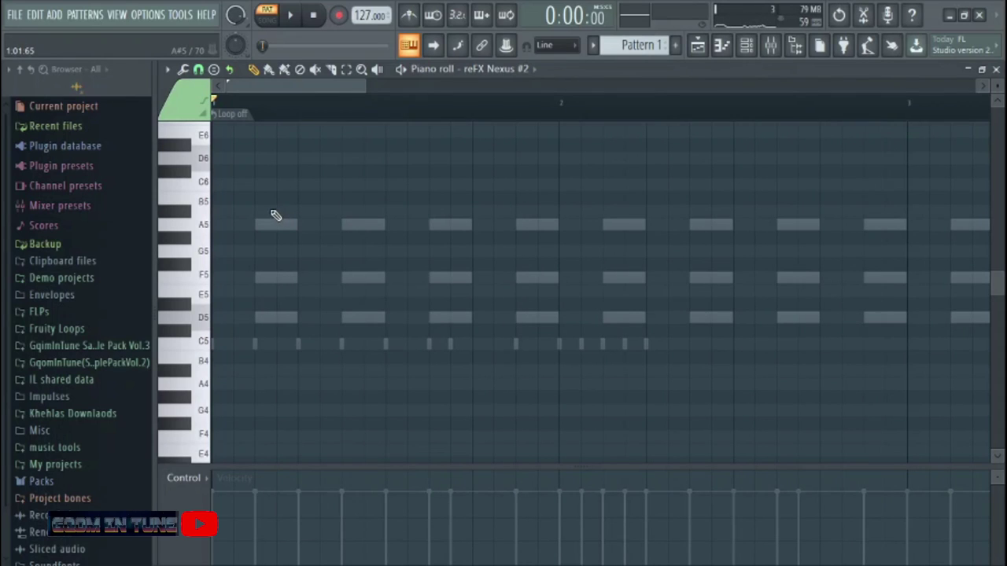
{"action": "left_click", "coordinate": [276, 212]}
{"action": "right_click", "coordinate": [263, 214]}
{"action": "left_click", "coordinate": [268, 211]}
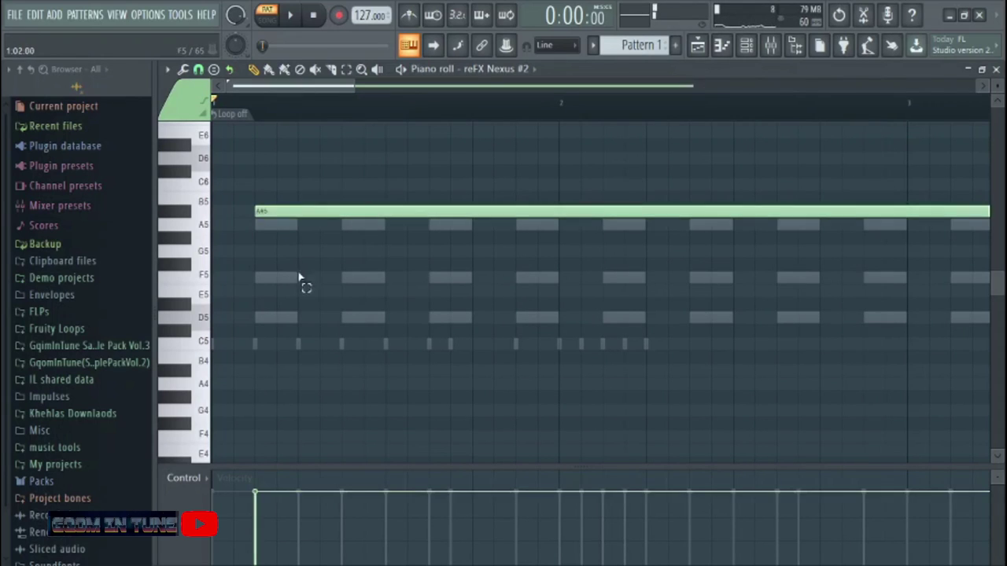
{"action": "right_click", "coordinate": [271, 211]}
{"action": "left_click", "coordinate": [267, 211]}
{"action": "right_click", "coordinate": [268, 211]}
{"action": "scroll", "coordinate": [258, 197], "scroll_direction": "down", "scroll_amount": 1}
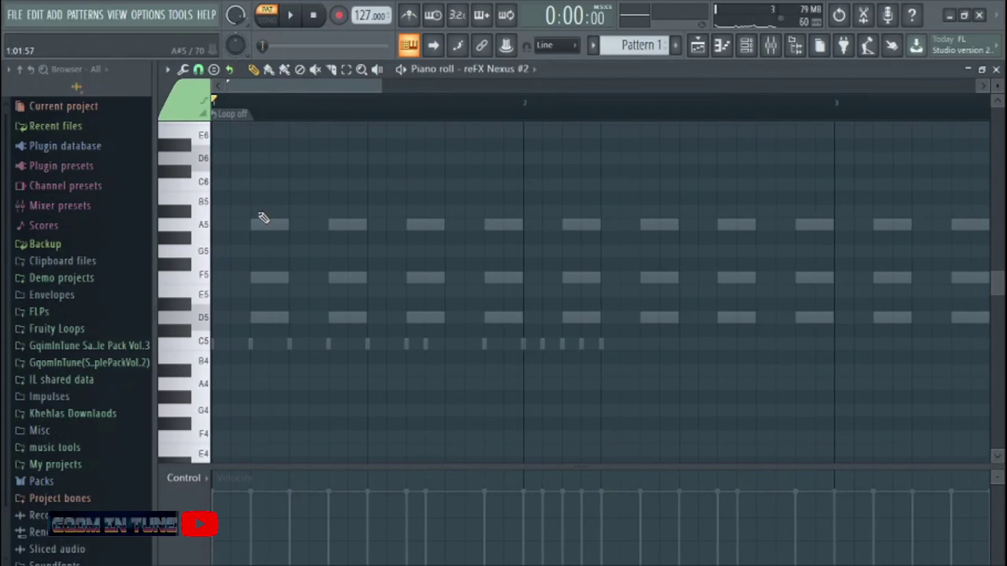
- Place stacked A#5, A5, F5, E5 and D5 notes at the first ghost chord in bar 1
{"action": "left_click", "coordinate": [259, 212]}
{"action": "left_click", "coordinate": [261, 225]}
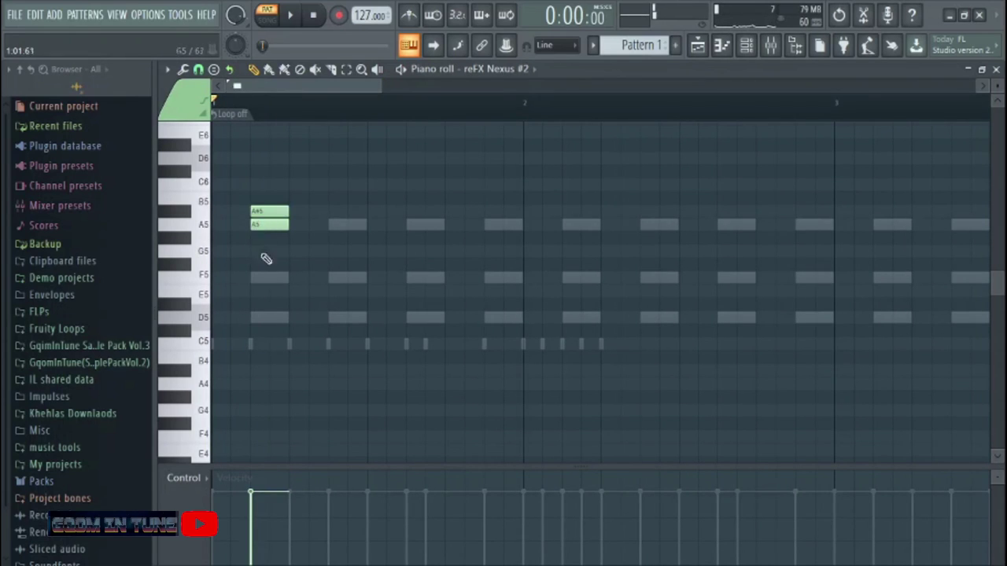
{"action": "left_click", "coordinate": [264, 277]}
{"action": "left_click", "coordinate": [258, 291]}
{"action": "left_click", "coordinate": [260, 317]}
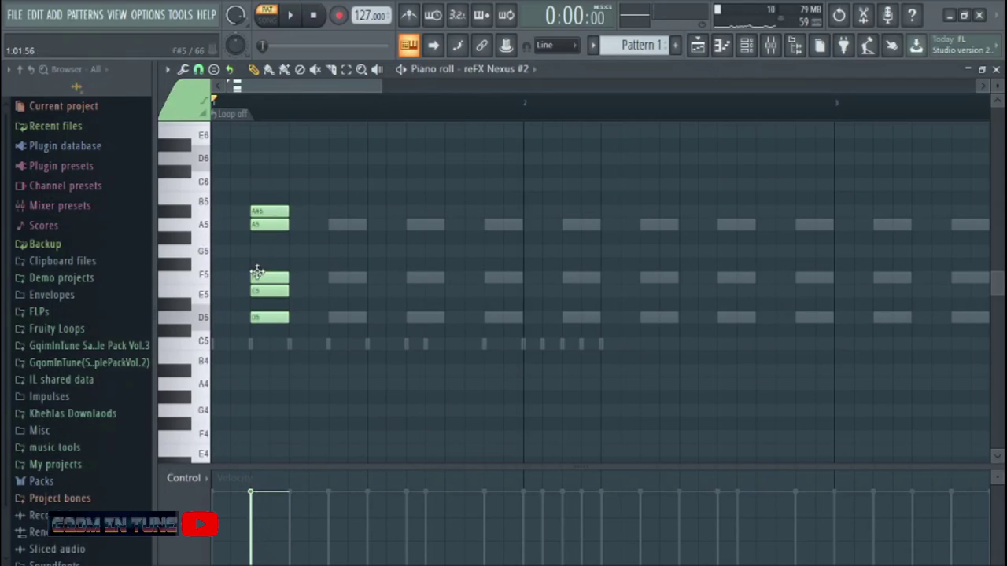
- Delete the five stacked notes at the first ghost chord
{"action": "right_click", "coordinate": [277, 211]}
{"action": "right_click", "coordinate": [275, 225]}
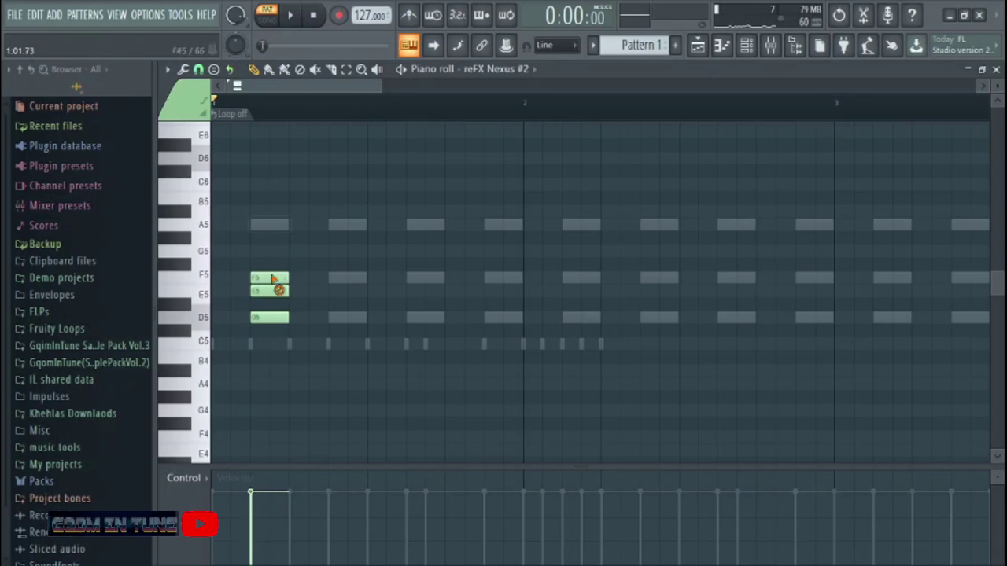
{"action": "right_click", "coordinate": [272, 277]}
{"action": "right_click", "coordinate": [271, 291]}
{"action": "right_click", "coordinate": [281, 317]}
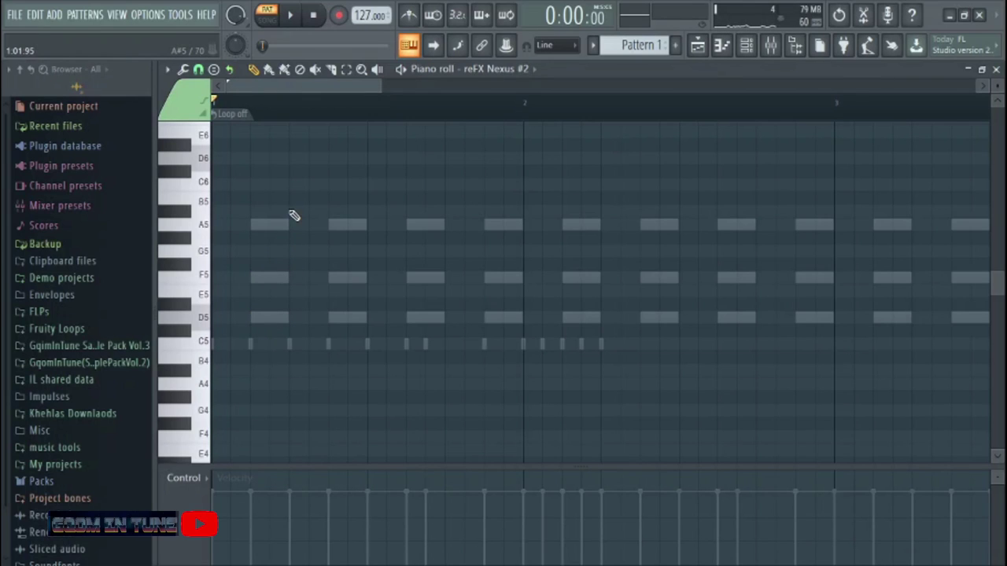
- Place a descending A#5, A5, F5, E5, D5 melody across bar 1, each note half as long as a ghost chord
{"action": "left_click", "coordinate": [278, 212]}
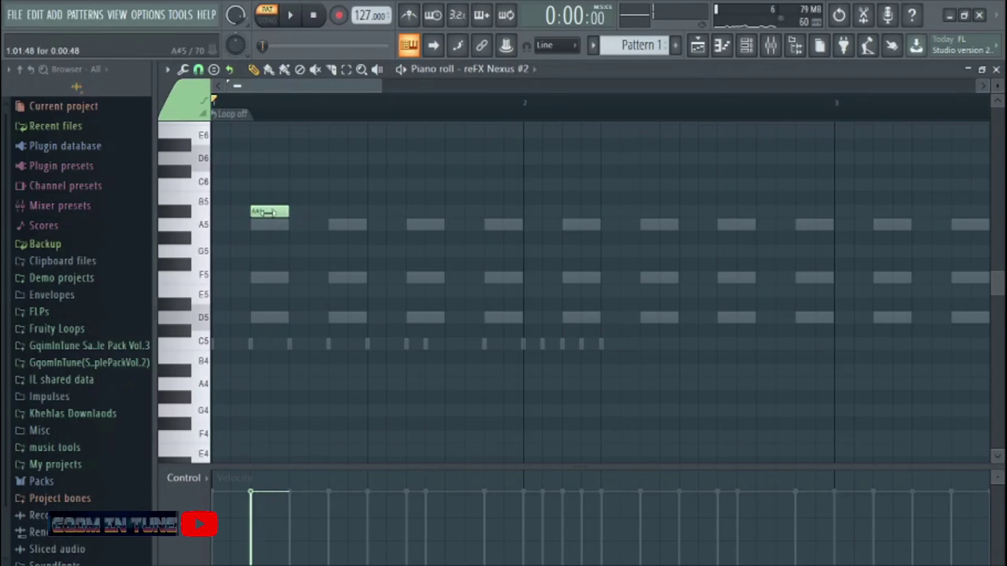
{"action": "left_click_drag", "start_coordinate": [268, 213], "coordinate": [257, 214]}
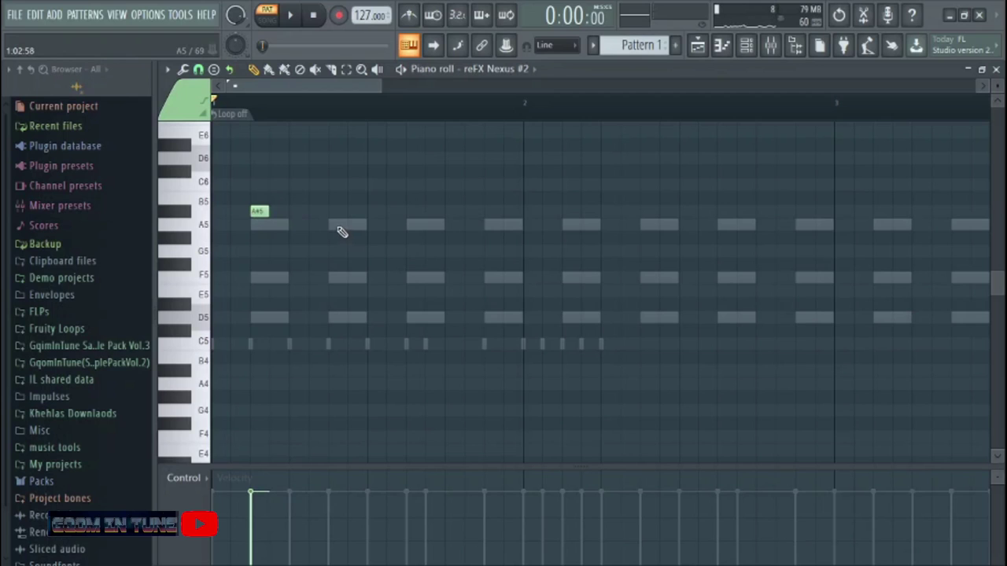
{"action": "left_click", "coordinate": [338, 227]}
{"action": "left_click", "coordinate": [417, 280]}
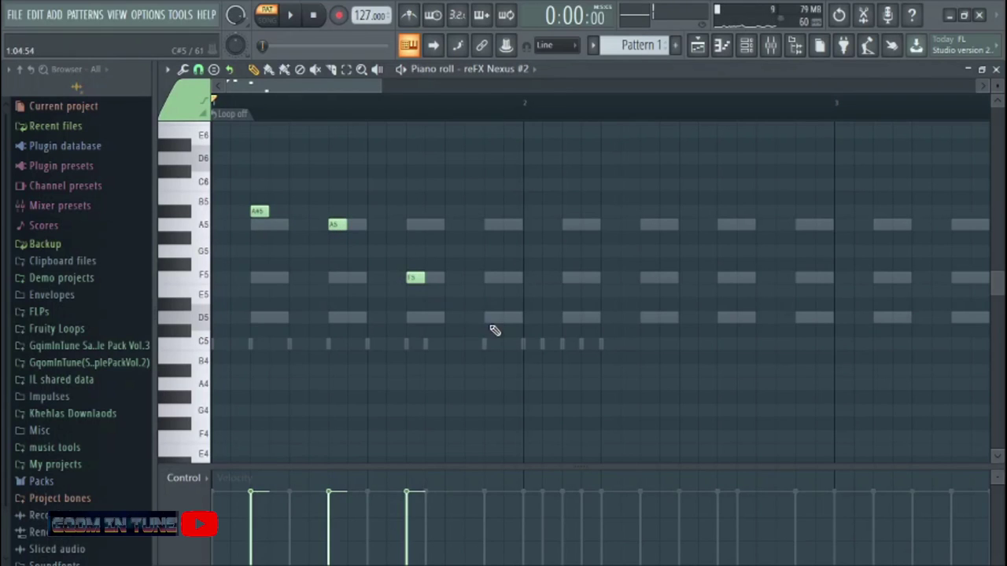
{"action": "left_click", "coordinate": [493, 319]}
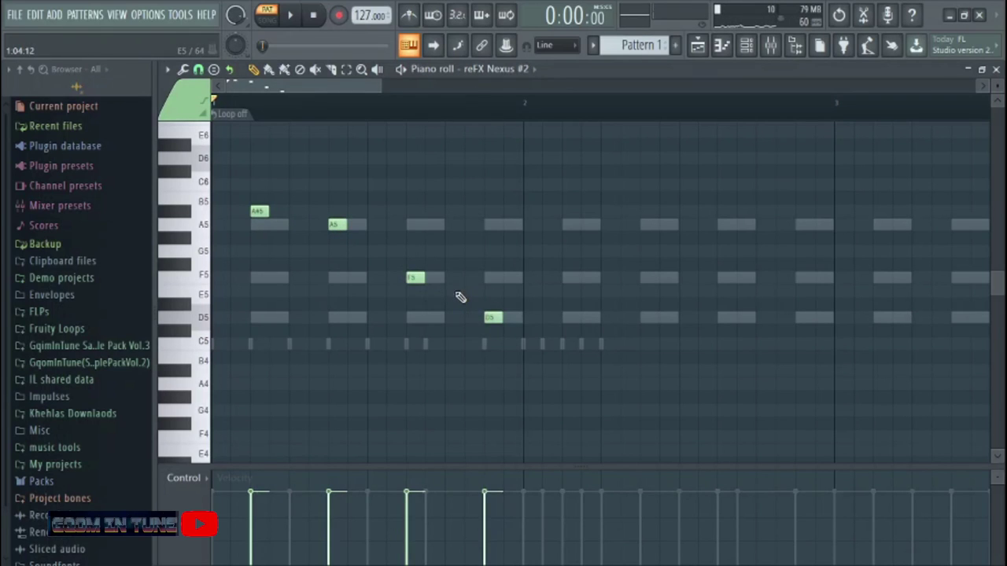
- Lengthen all five melody notes to match the ghost chord length and play the bar back
{"action": "scroll", "coordinate": [489, 107], "scroll_direction": "down", "scroll_amount": 5}
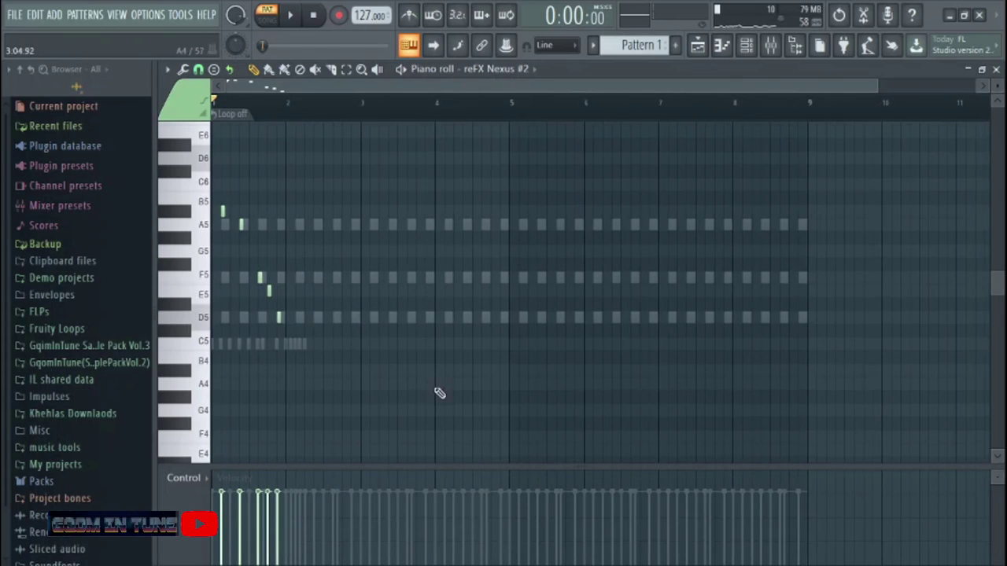
{"action": "left_click_drag", "start_coordinate": [439, 393], "coordinate": [213, 151]}
{"action": "key", "text": "space"}
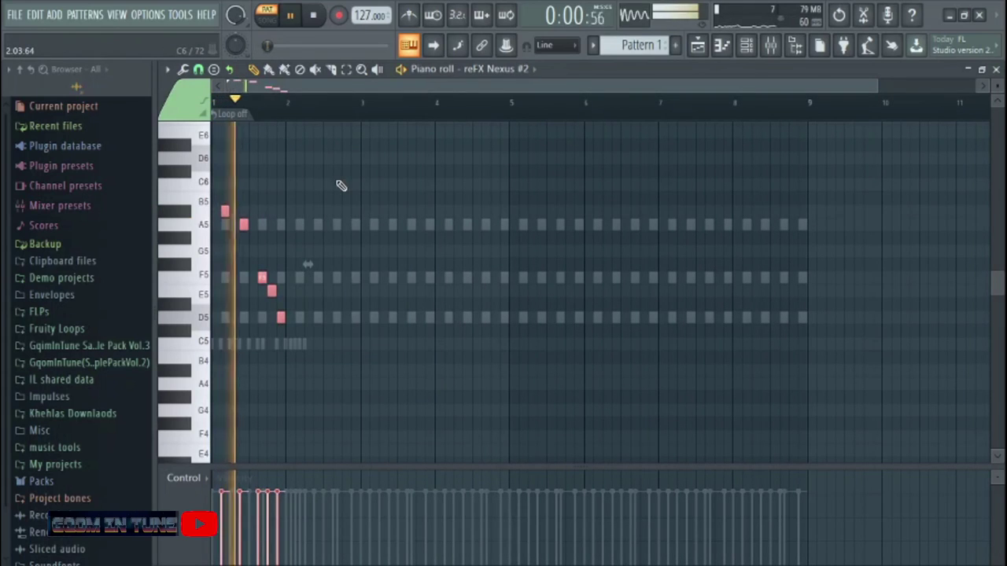
{"action": "key", "text": "space"}
- Duplicate the one-bar melody until it fills bars 1 to 4
{"action": "left_click_drag", "start_coordinate": [434, 374], "coordinate": [216, 183]}
{"action": "key", "text": "ctrl+b"}
{"action": "left_click_drag", "start_coordinate": [427, 336], "coordinate": [214, 181]}
{"action": "key", "text": "ctrl+b"}
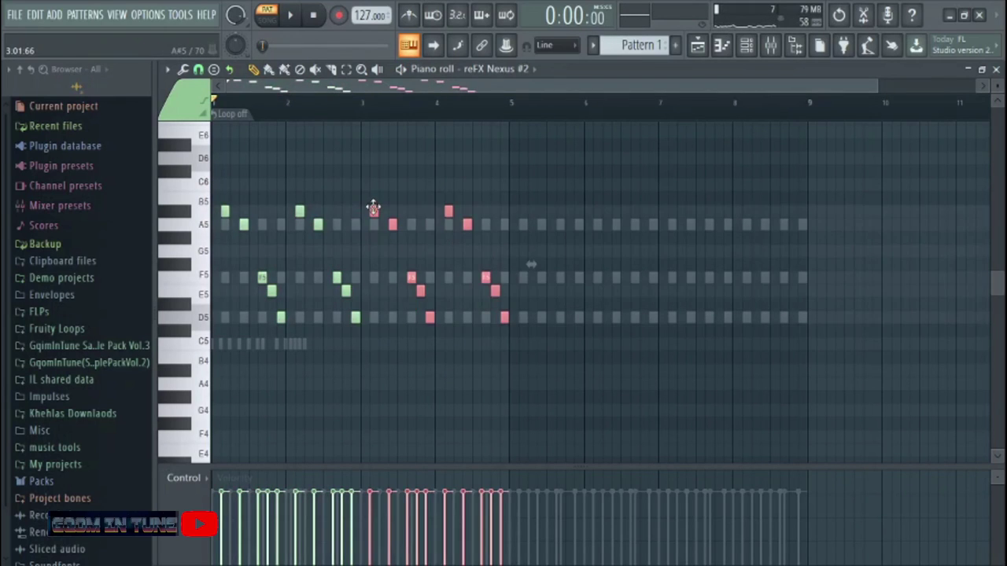
- Remove the stray note above the first A#5 and duplicate the four-bar melody across bars 5 to 8
{"action": "left_click_drag", "start_coordinate": [572, 323], "coordinate": [225, 183]}
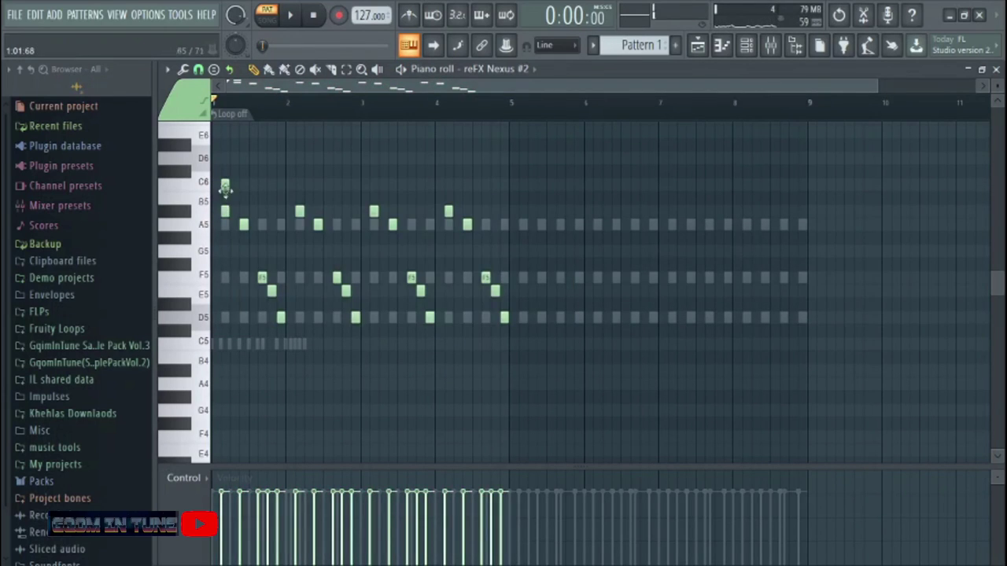
{"action": "left_click_drag", "start_coordinate": [565, 389], "coordinate": [225, 198]}
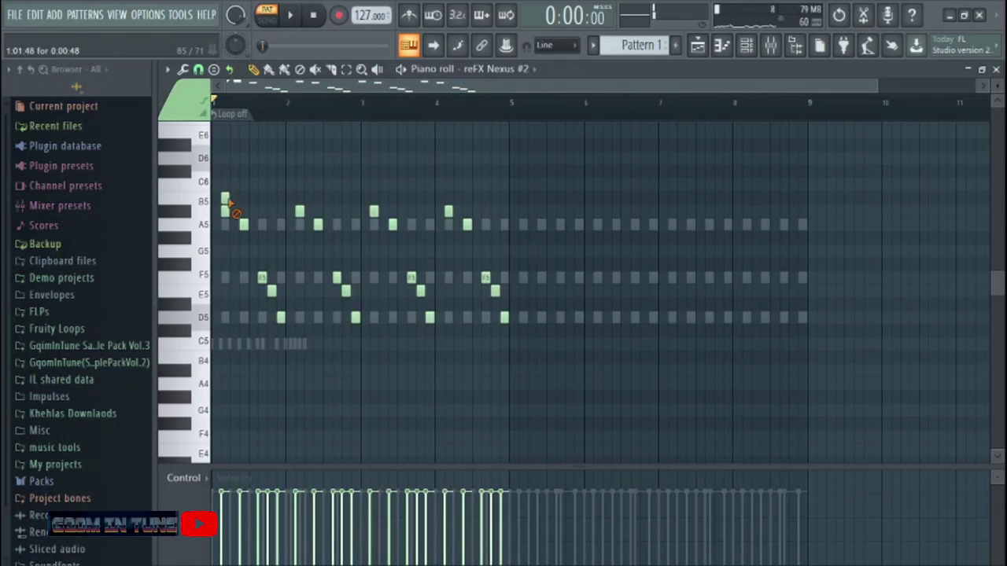
{"action": "left_click_drag", "start_coordinate": [619, 402], "coordinate": [524, 208]}
- During playback, lower the reFX Nexus #2 channel volume slightly and route the channel to mixer track 7
{"action": "key", "text": "space"}
{"action": "left_click", "coordinate": [746, 45]}
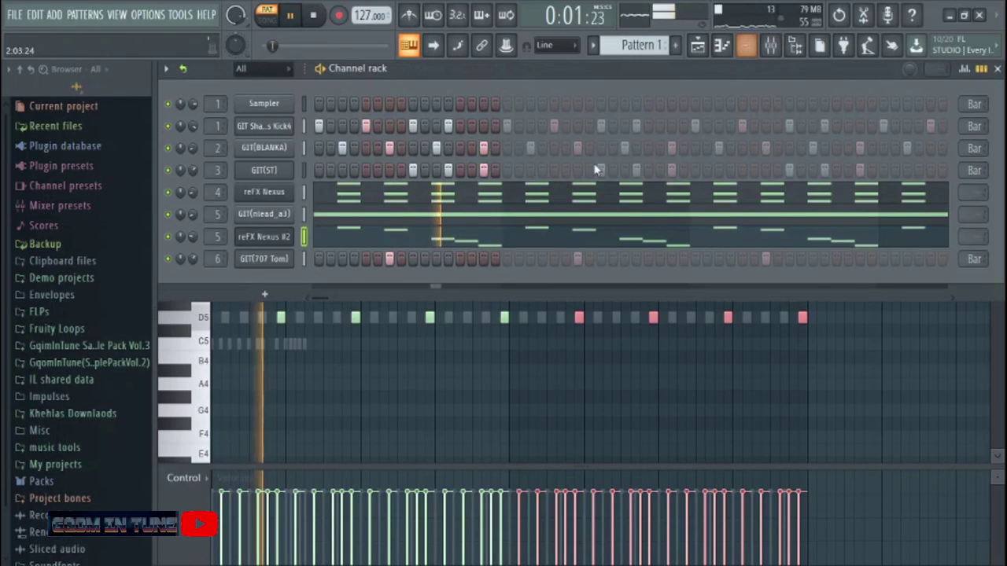
{"action": "mouse_move", "coordinate": [194, 236]}
{"action": "left_mouse_down"}
{"action": "mouse_move", "coordinate": [194, 267]}
{"action": "mouse_move", "coordinate": [196, 242]}
{"action": "left_mouse_up"}
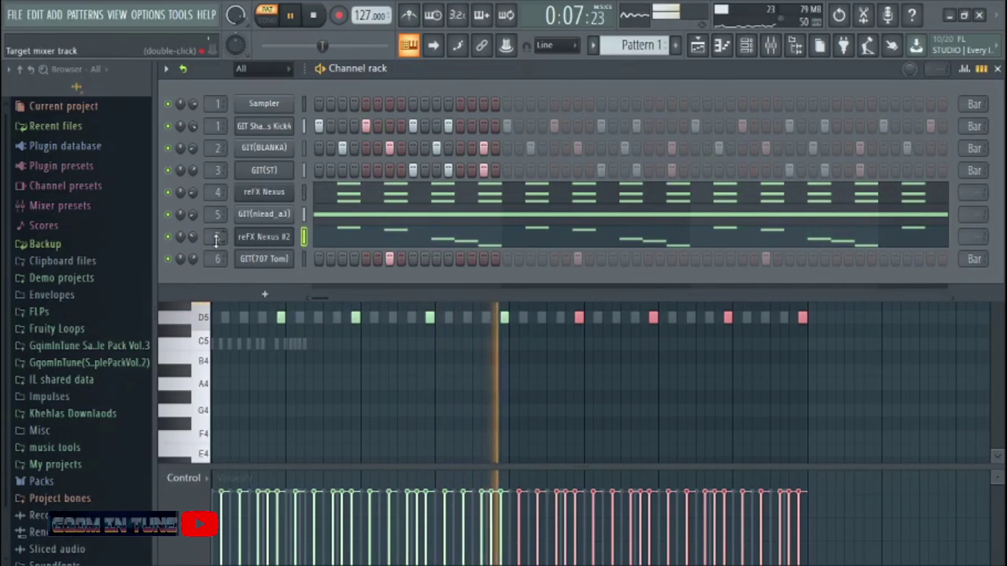
{"action": "scroll", "coordinate": [218, 237], "scroll_direction": "up", "scroll_amount": 2}
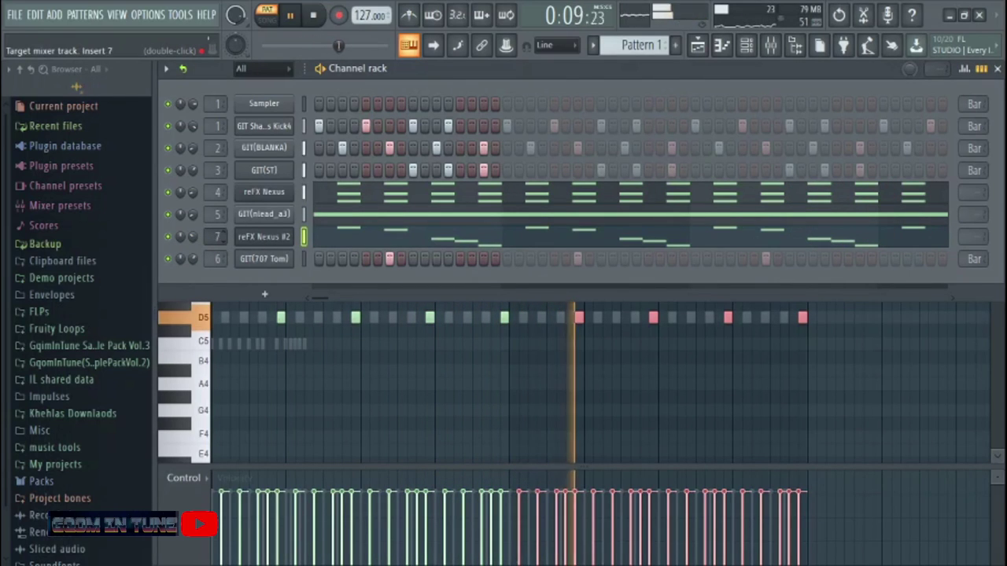
- Review the full melody in the reFX Nexus #2 piano roll, stop playback and return to the channel rack
{"action": "left_click", "coordinate": [338, 236]}
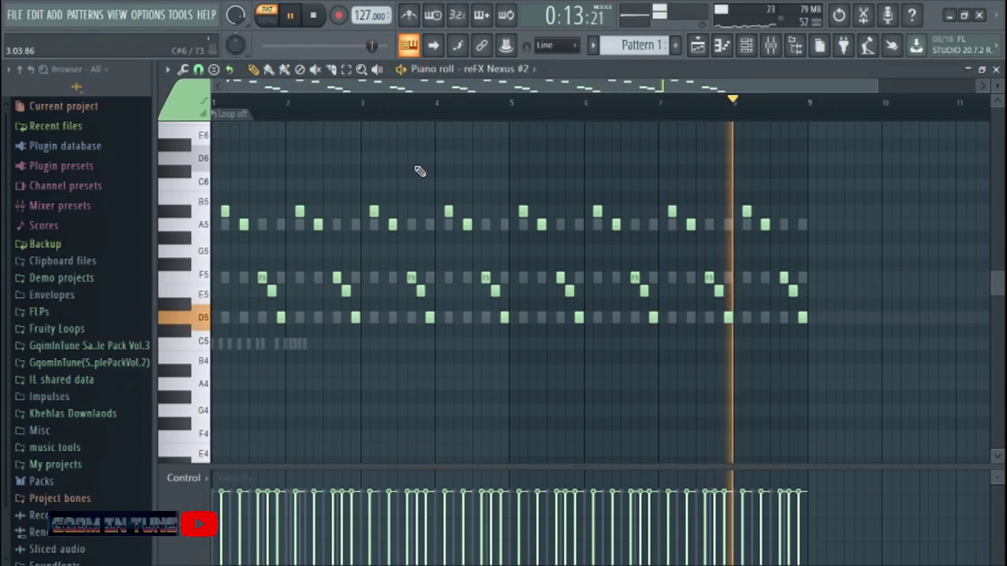
{"action": "key", "text": "space"}
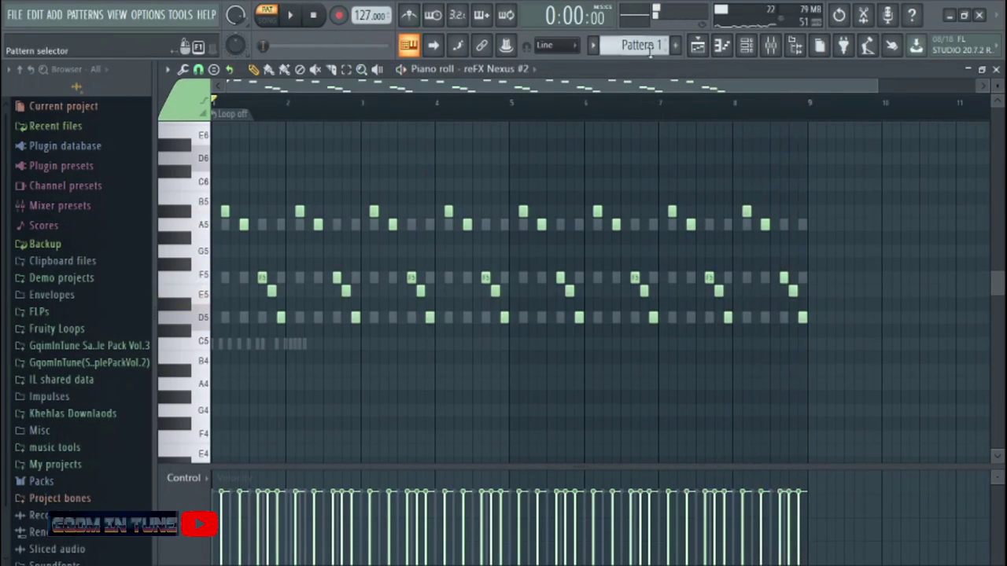
{"action": "left_click", "coordinate": [746, 45]}
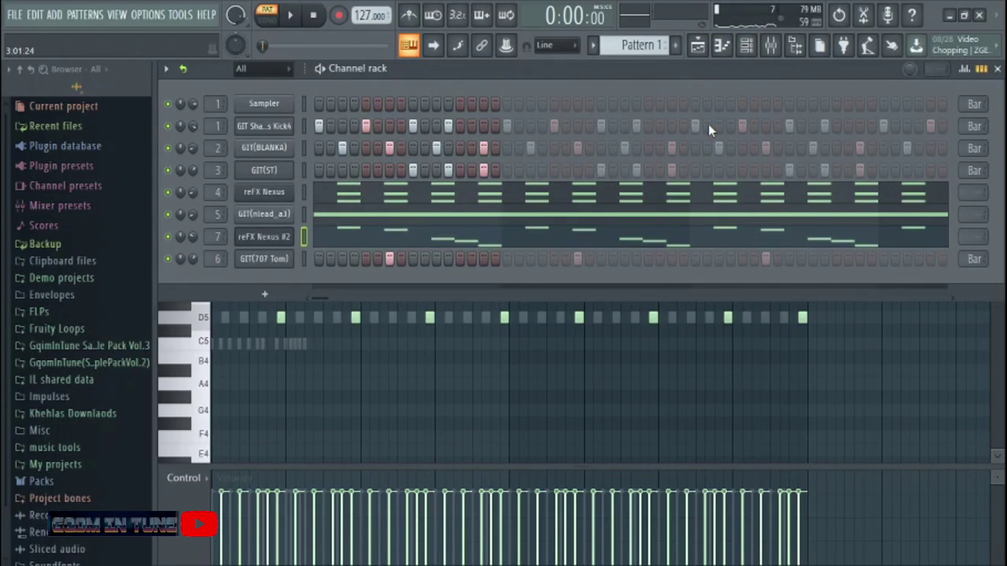